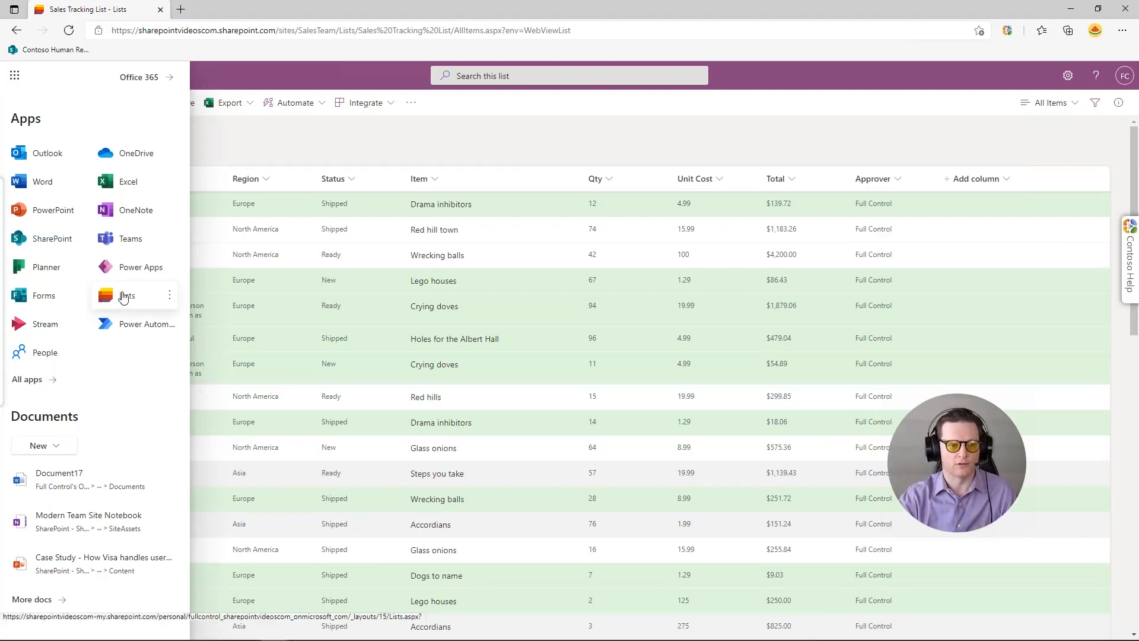
# Step: Rename the Shipped choice of the Status column to Completed and save the column
pyautogui.click(423, 153)
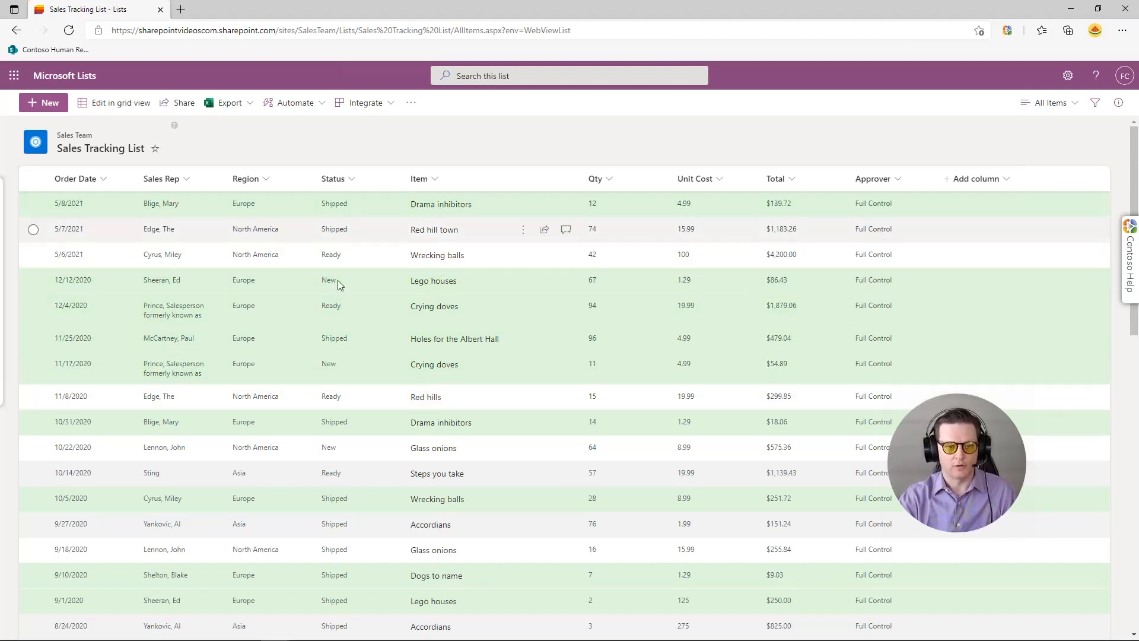
pyautogui.click(352, 180)
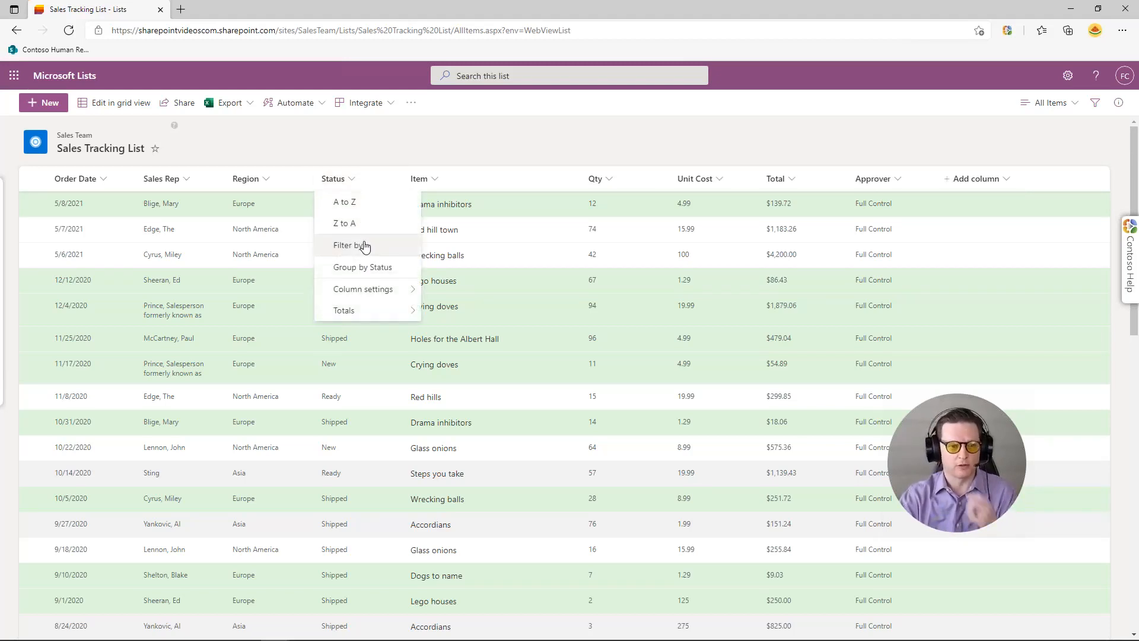
pyautogui.moveTo(376, 295)
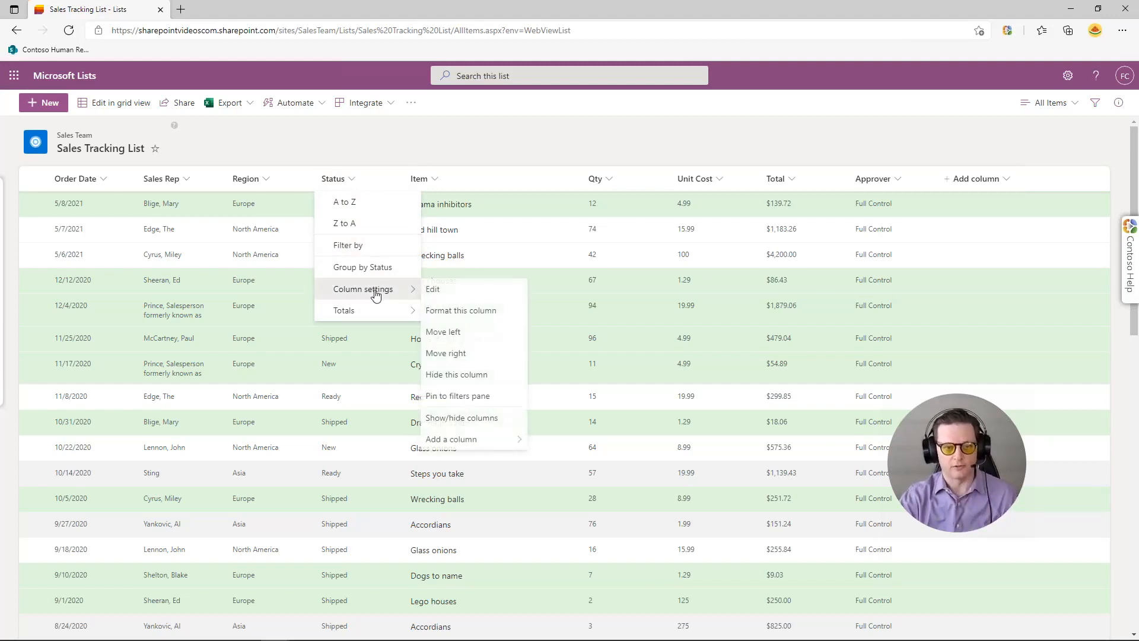
pyautogui.click(438, 289)
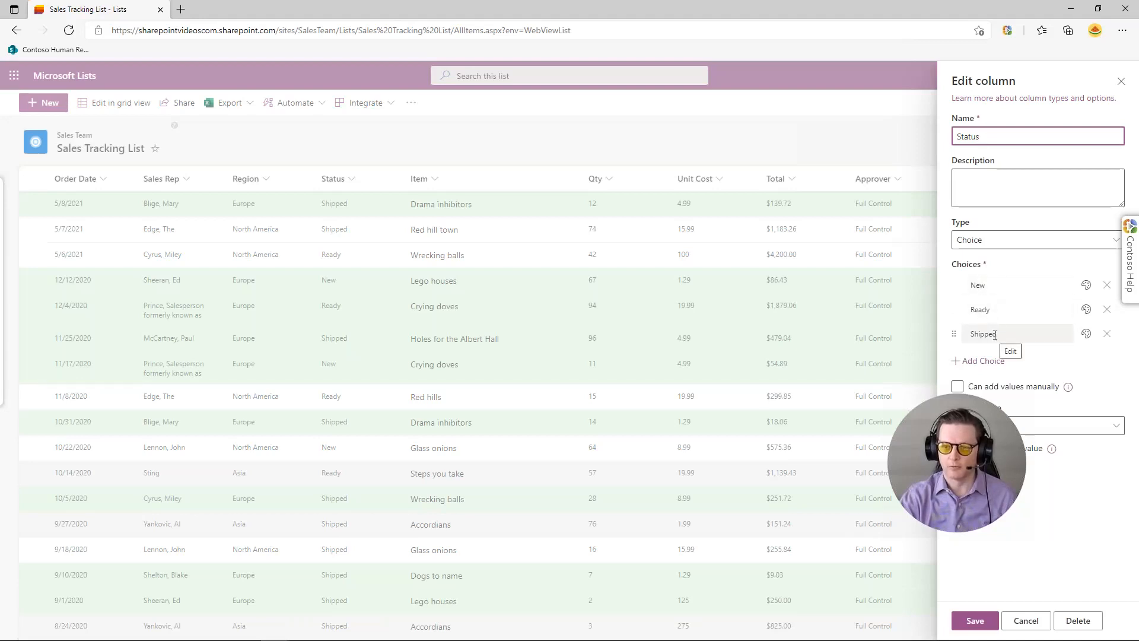
pyautogui.click(995, 335)
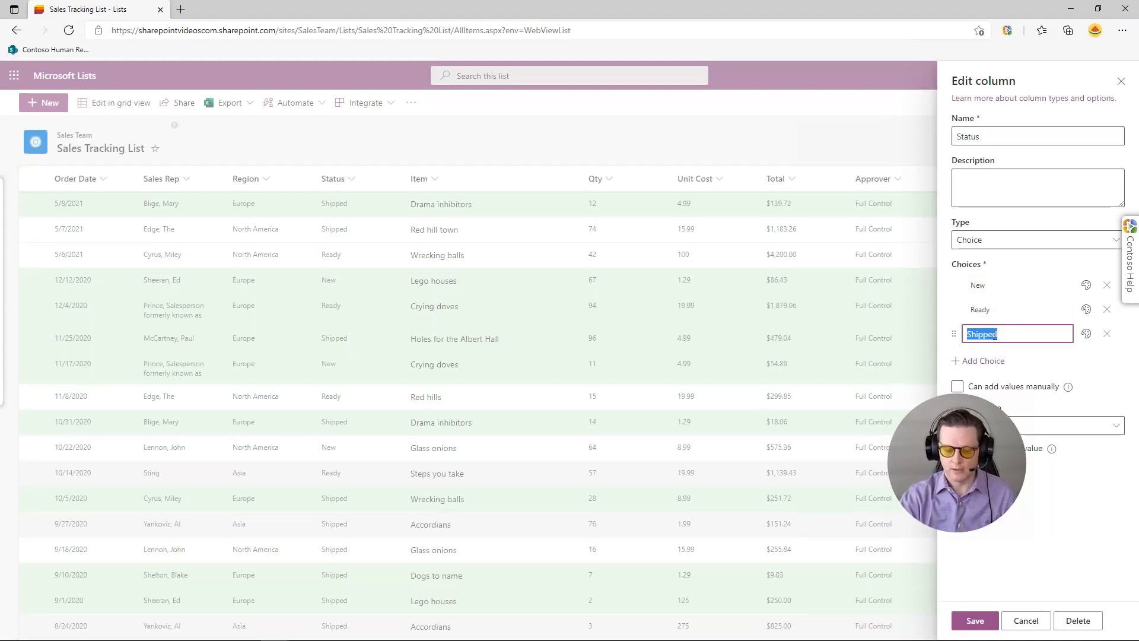
pyautogui.write('Completed')
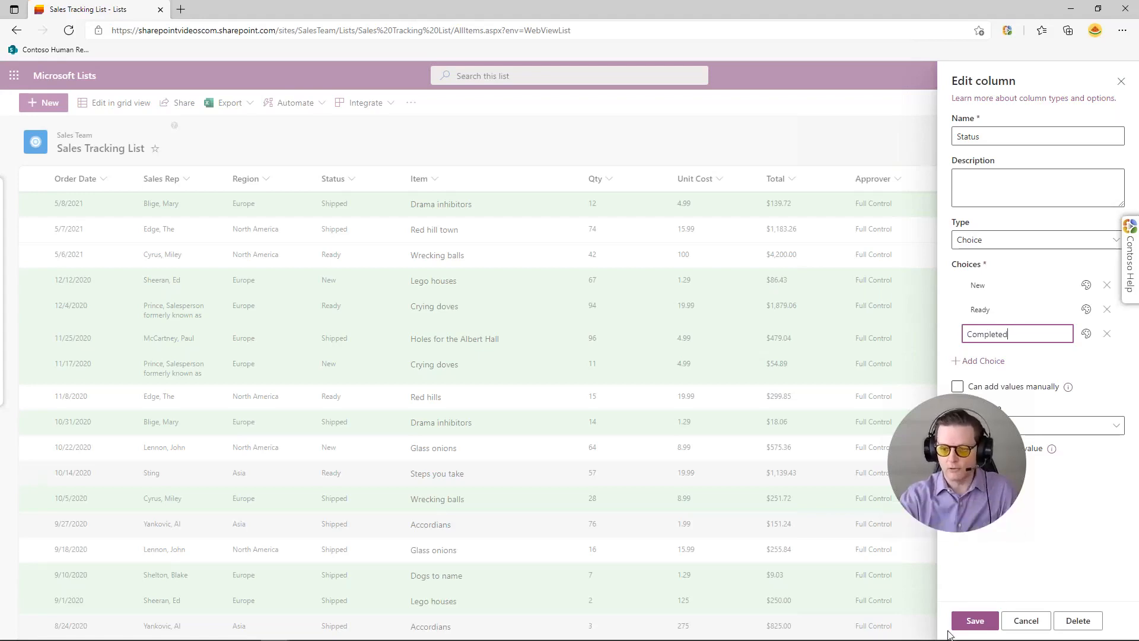
pyautogui.click(994, 617)
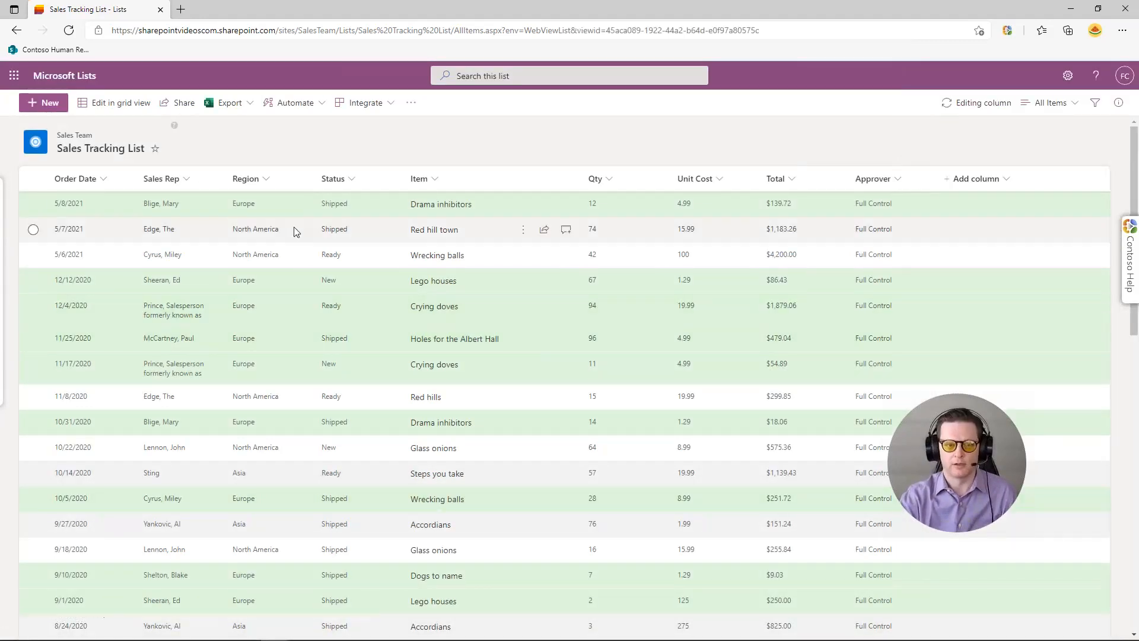
# Step: Set the status of the 5/8/2021 Drama inhibitors item to Completed and close its details
pyautogui.click(282, 207)
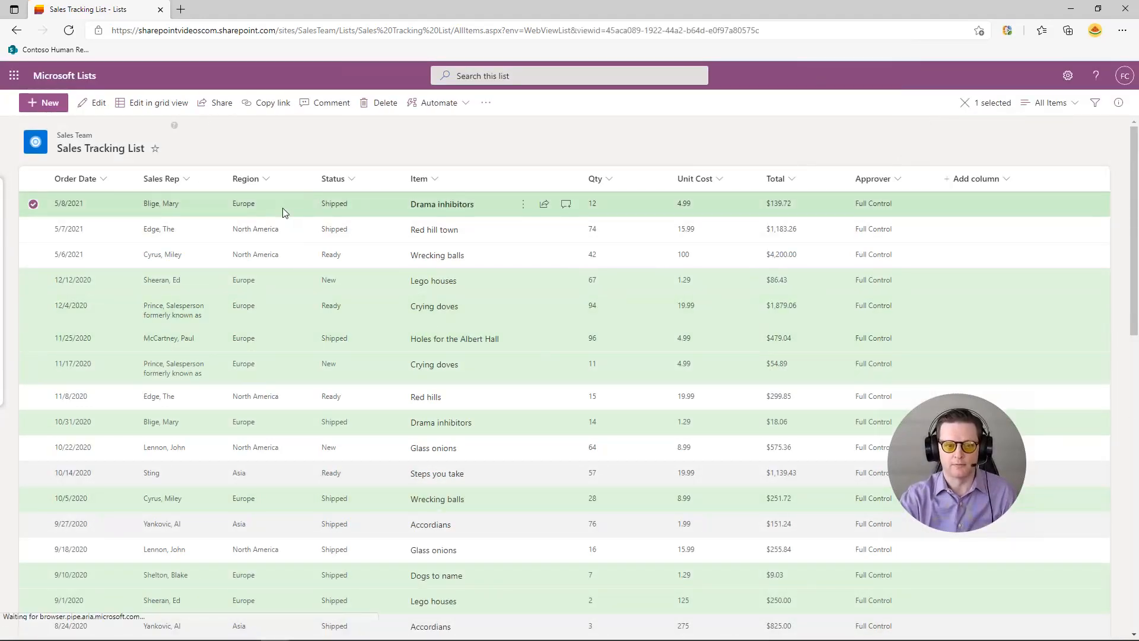
pyautogui.doubleClick(282, 208)
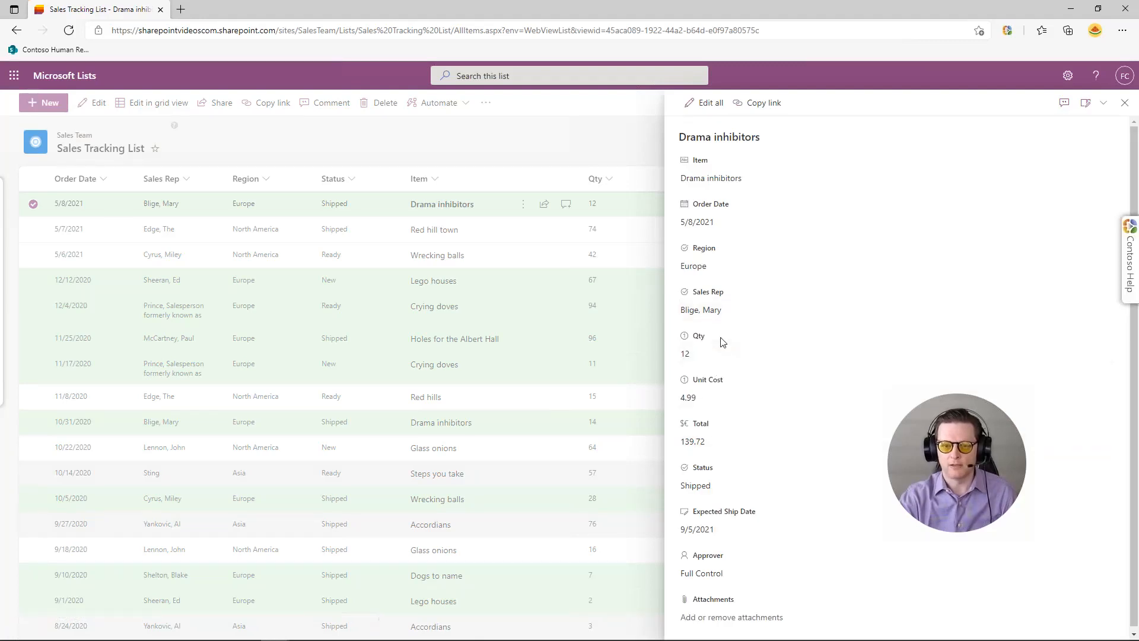
pyautogui.click(736, 485)
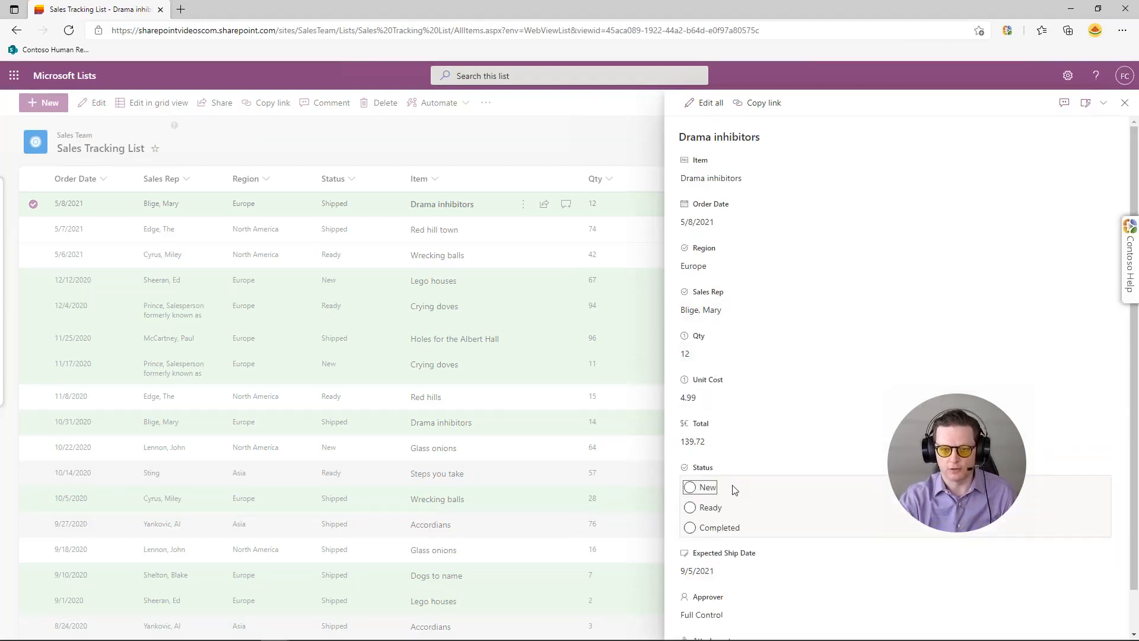
pyautogui.click(690, 528)
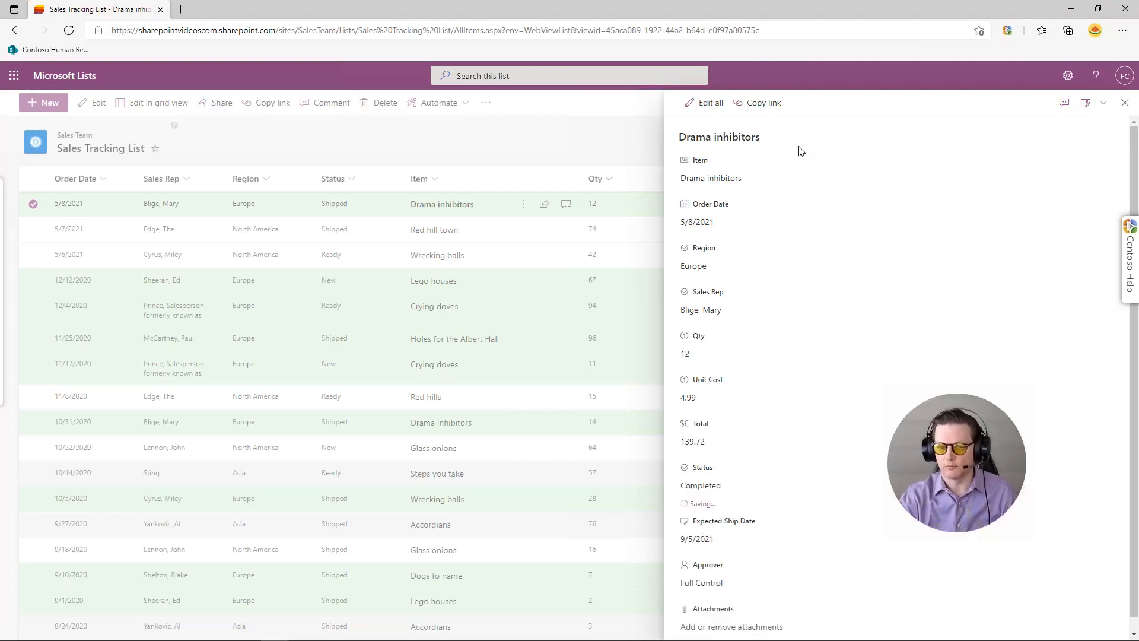
pyautogui.click(1125, 103)
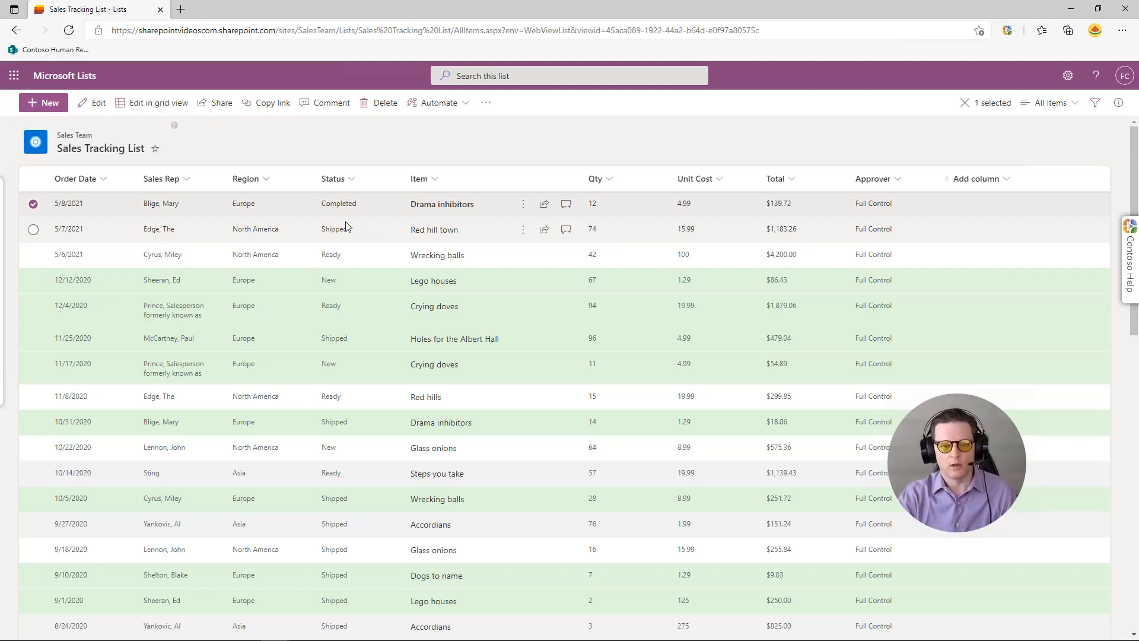
# Step: Switch the Sales Tracking List to grid view for editing
pyautogui.click(168, 108)
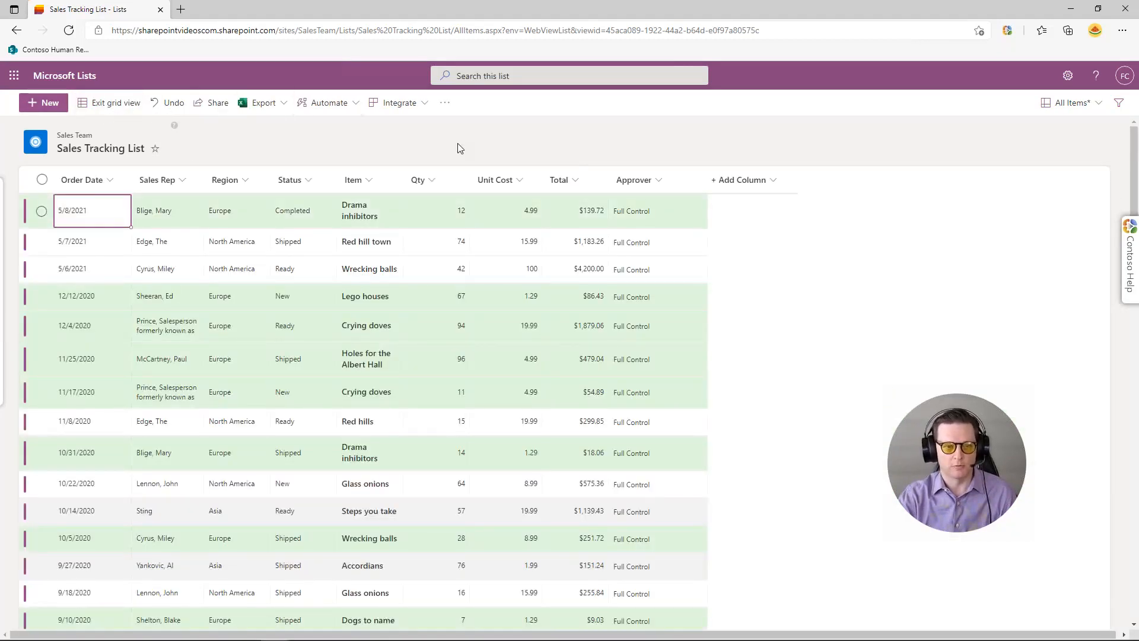
pyautogui.moveTo(297, 270); pyautogui.dragTo(247, 271)
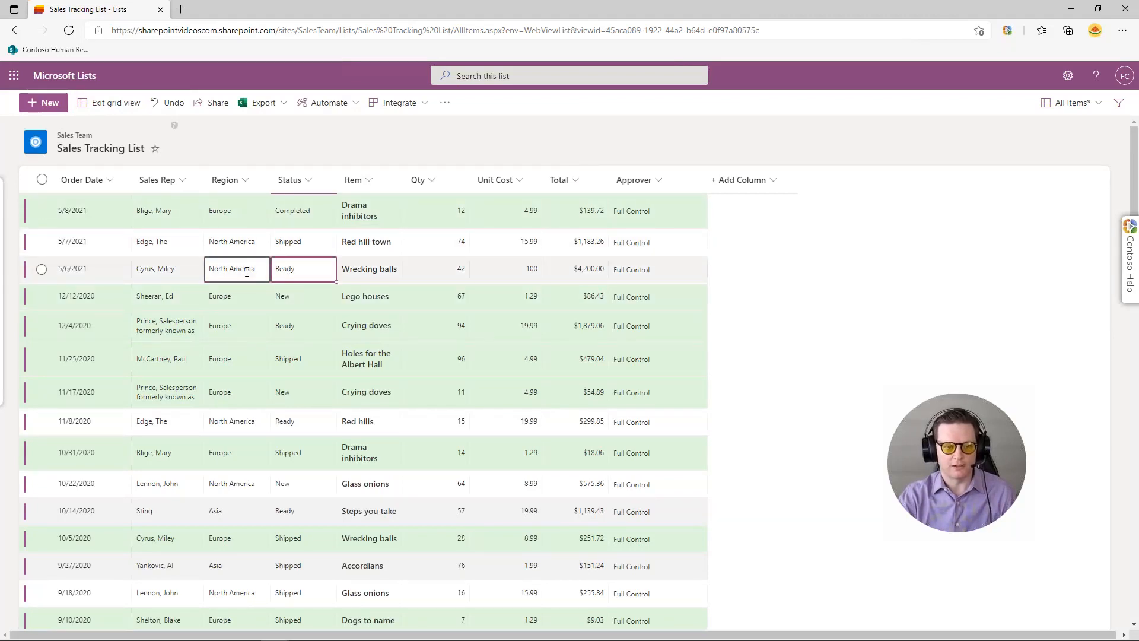
pyautogui.click(245, 269)
pyautogui.click(238, 241)
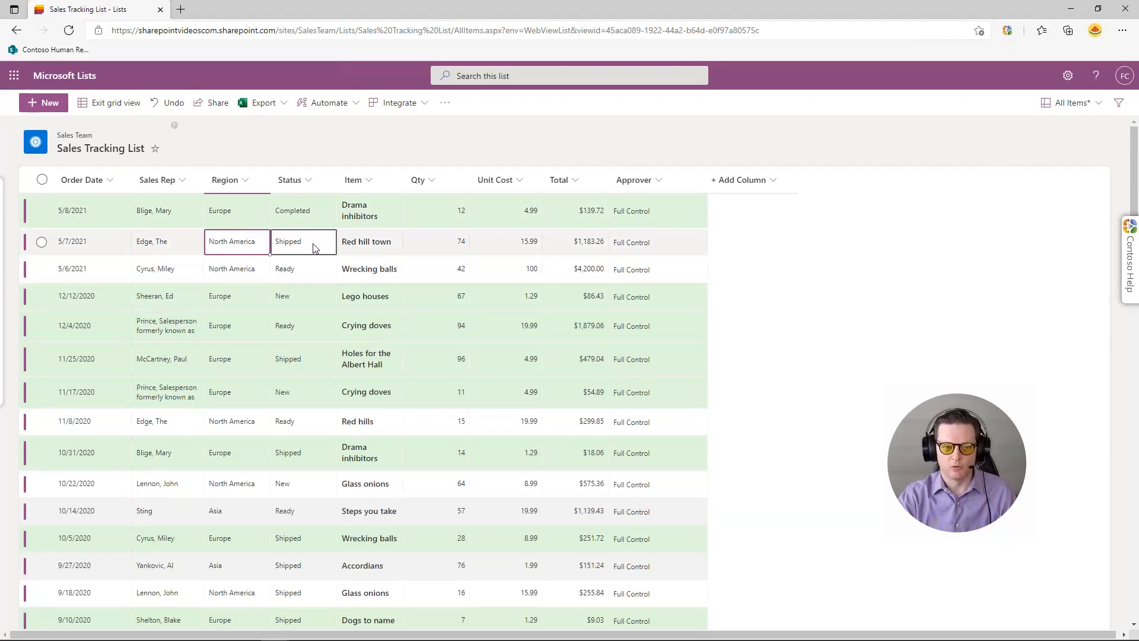
pyautogui.click(316, 247)
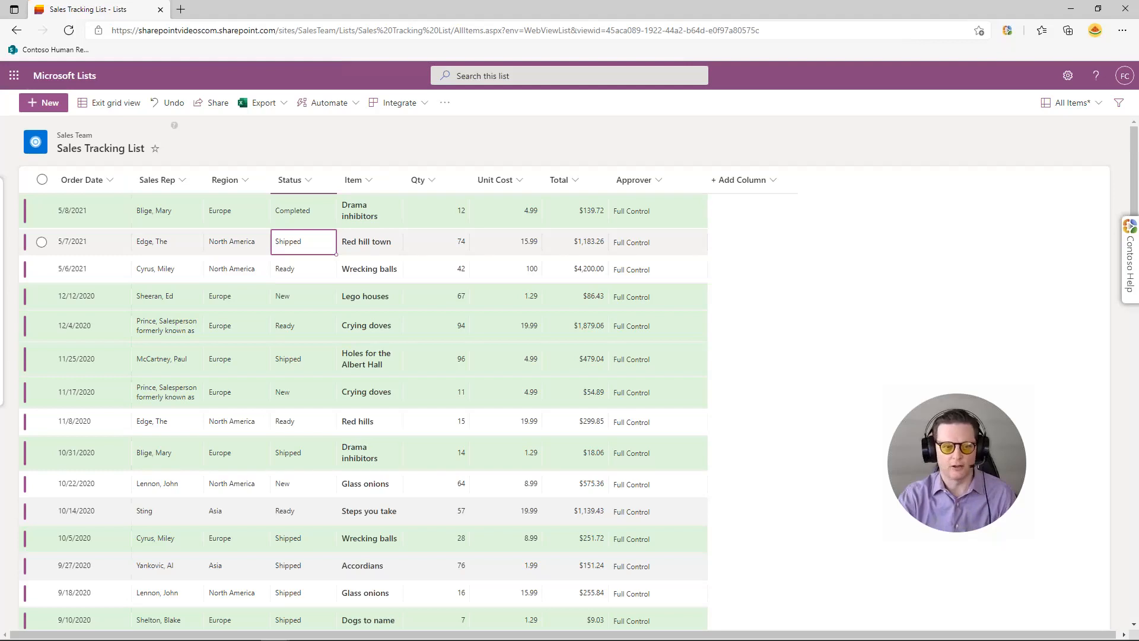
# Step: Filter the list by Status so that only Shipped items are listed
pyautogui.click(308, 182)
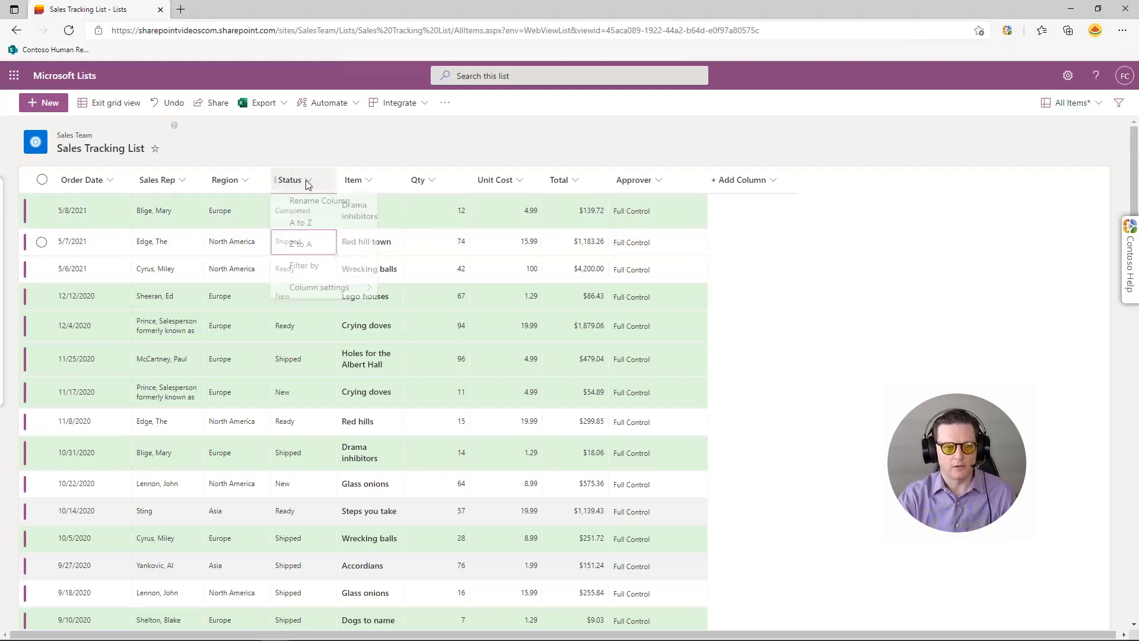
pyautogui.click(330, 272)
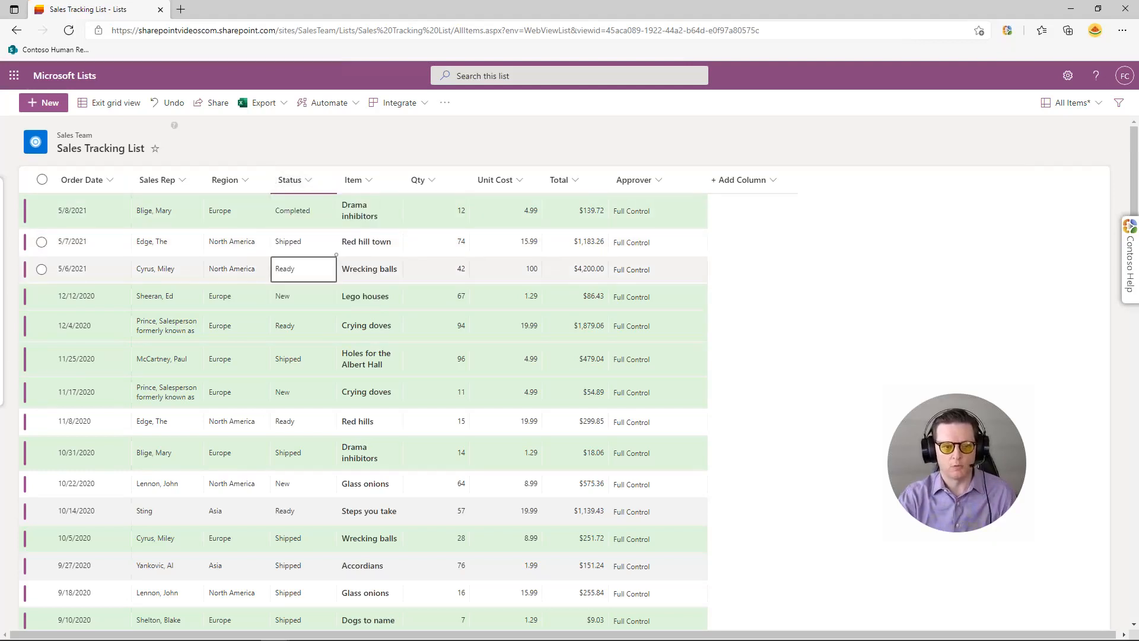
pyautogui.click(957, 166)
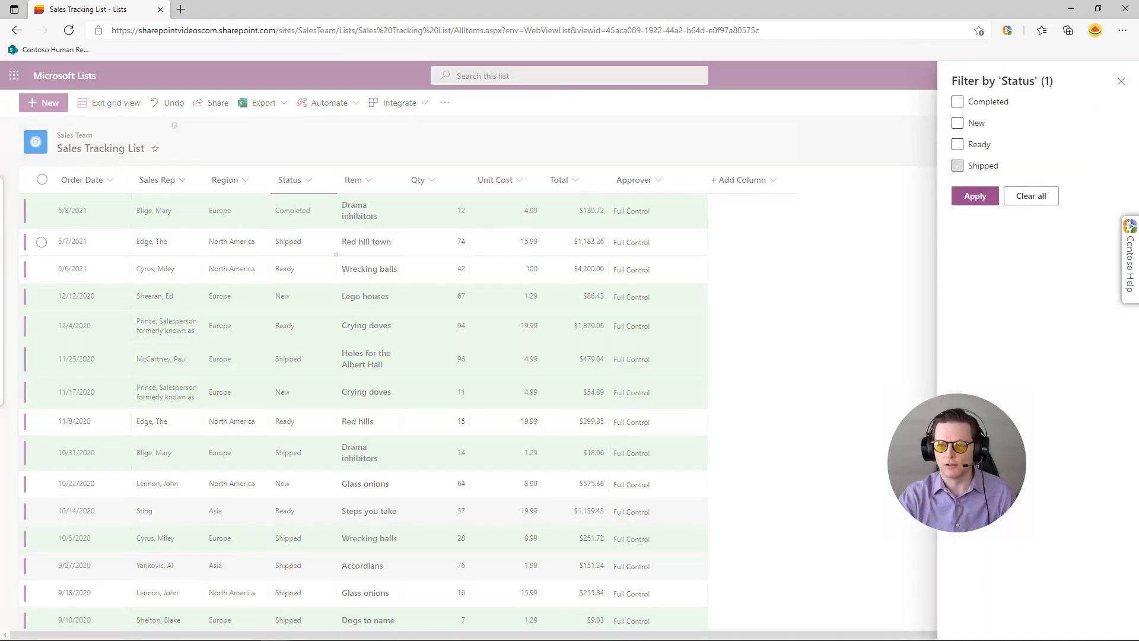
pyautogui.click(976, 197)
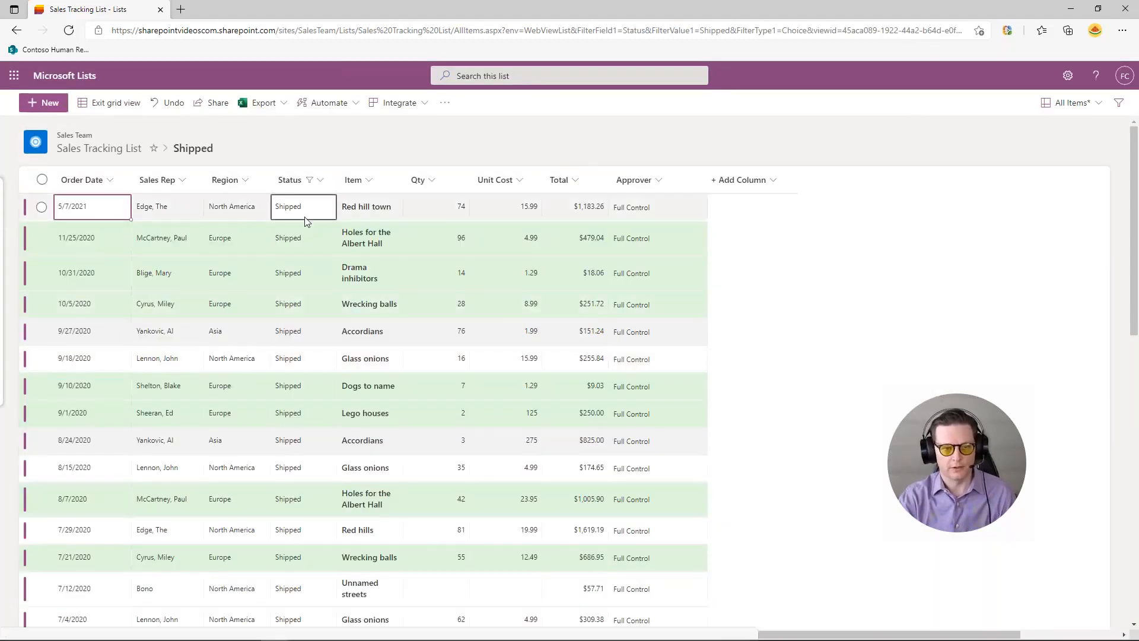
# Step: Set the status of the 5/7/2021 Red hill town item to Completed
pyautogui.click(307, 210)
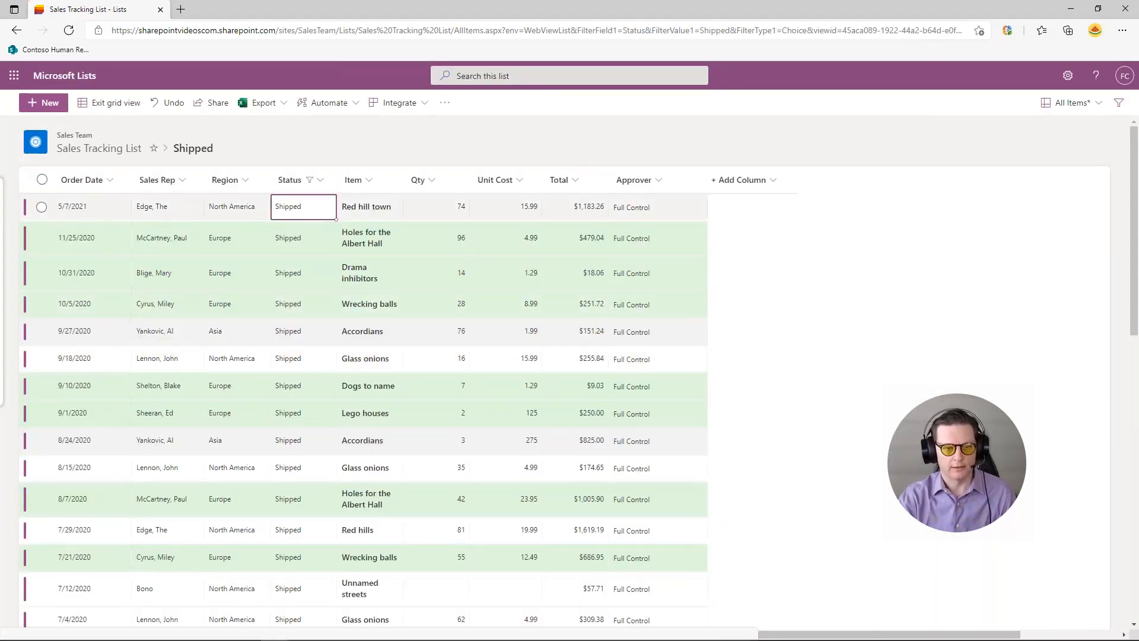
pyautogui.click(306, 210)
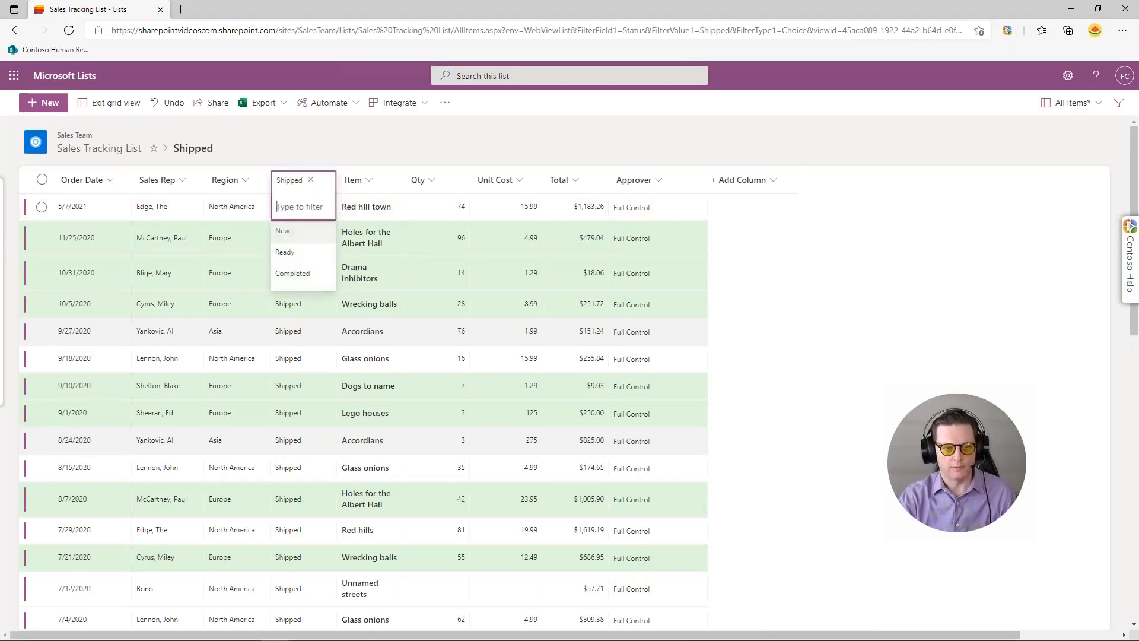
pyautogui.click(319, 274)
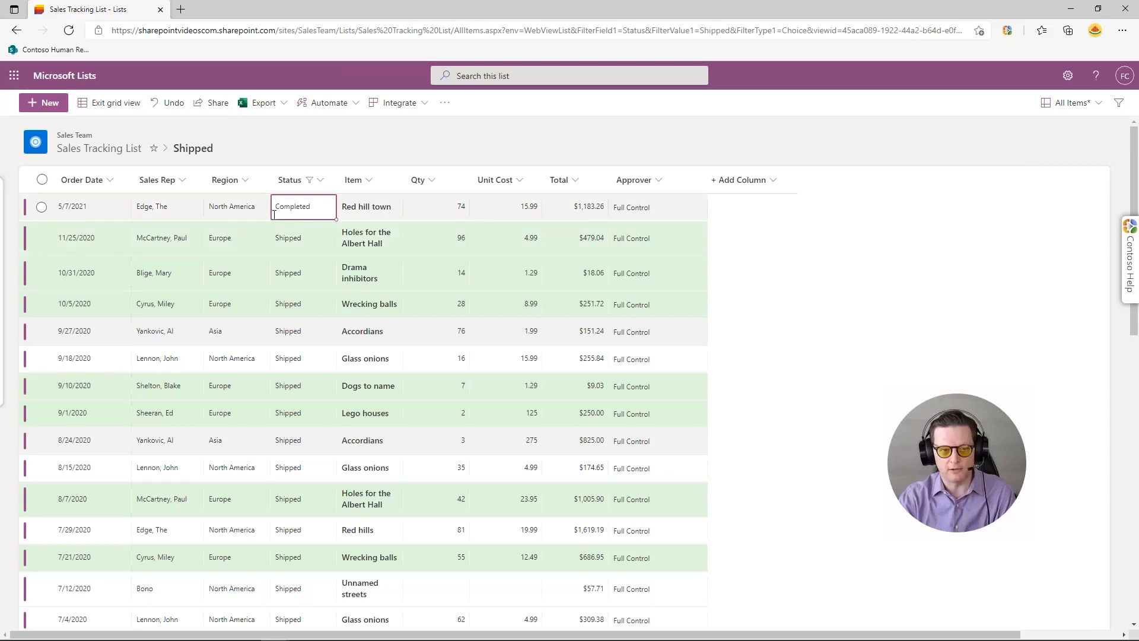
# Step: Copy the Completed status from the Red hill town item to the 11/25/2020 Holes for the Albert Hall item
pyautogui.press('Left')
pyautogui.press('Right')
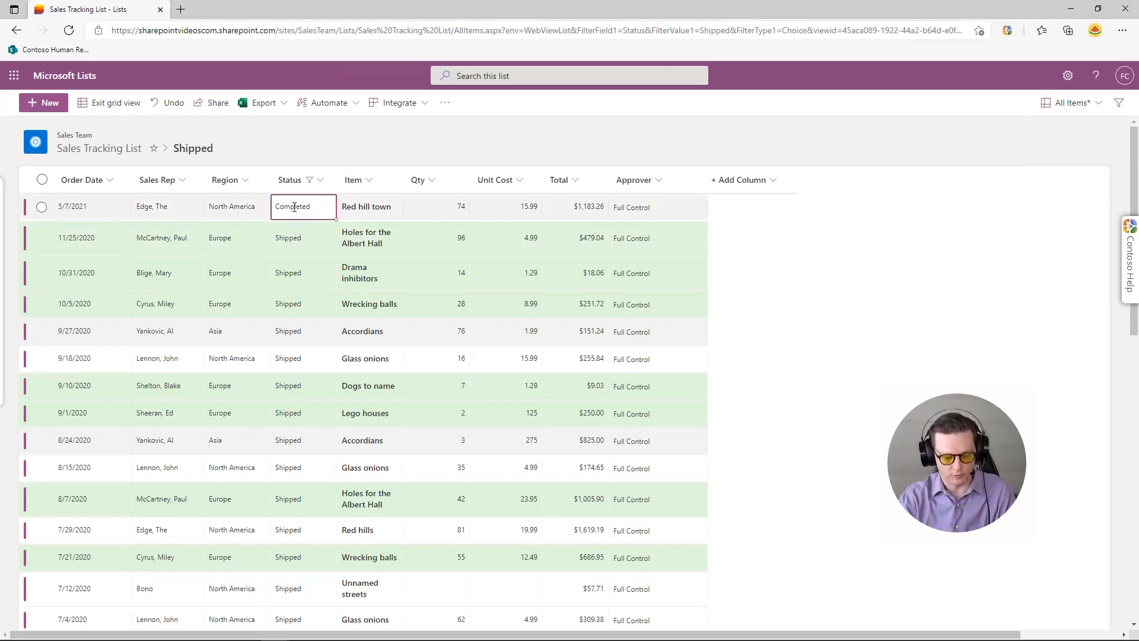
pyautogui.click(308, 236)
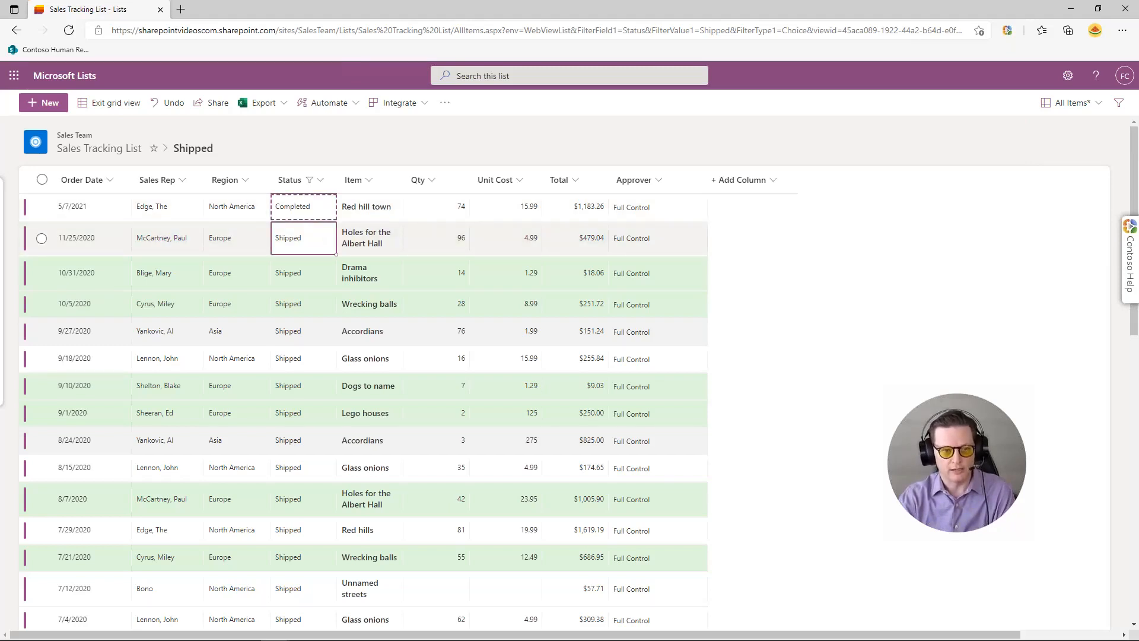
pyautogui.hotkey('ctrl', 'v')
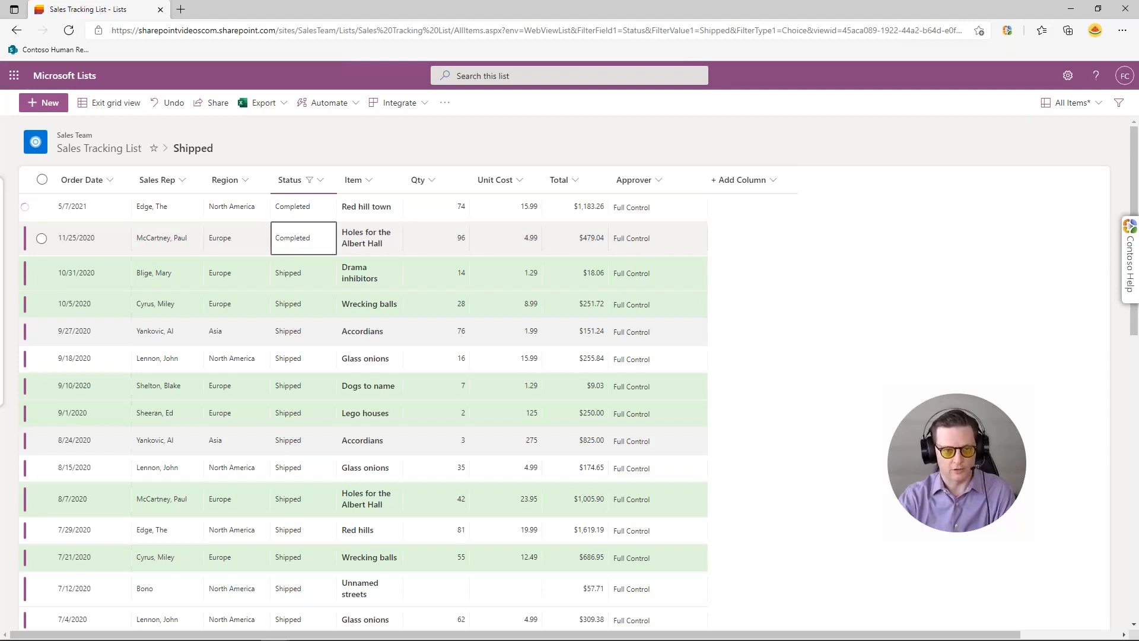
# Step: Fill the Completed status down from the 11/25/2020 item through the 7/4/2020 Glass onions item
pyautogui.click(319, 273)
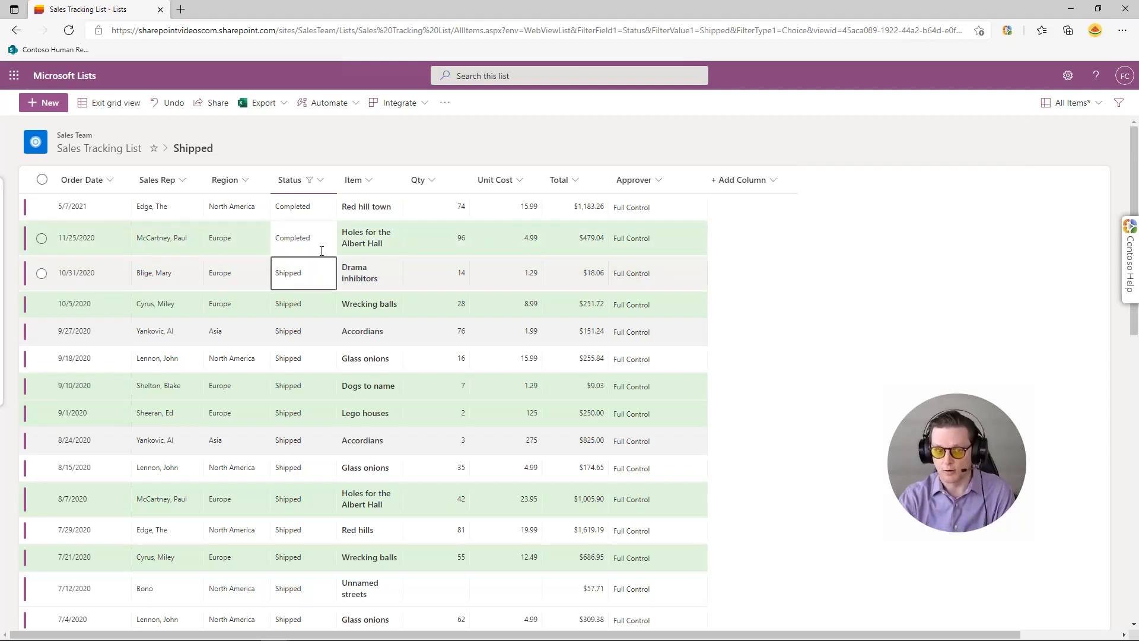
pyautogui.doubleClick(321, 251)
pyautogui.click(341, 252)
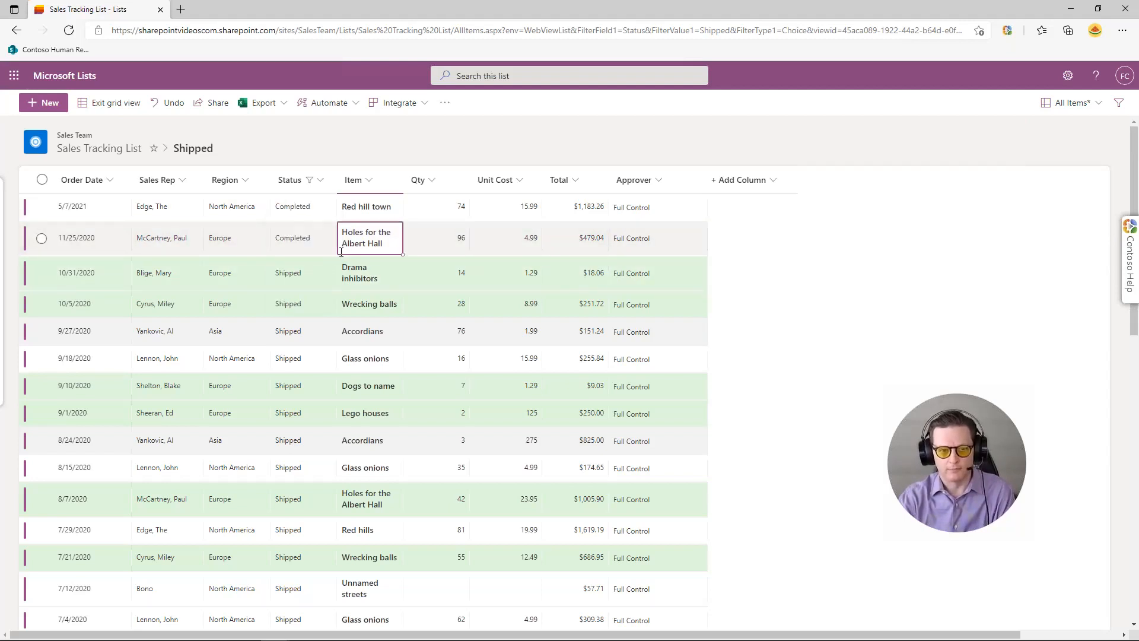
pyautogui.click(332, 251)
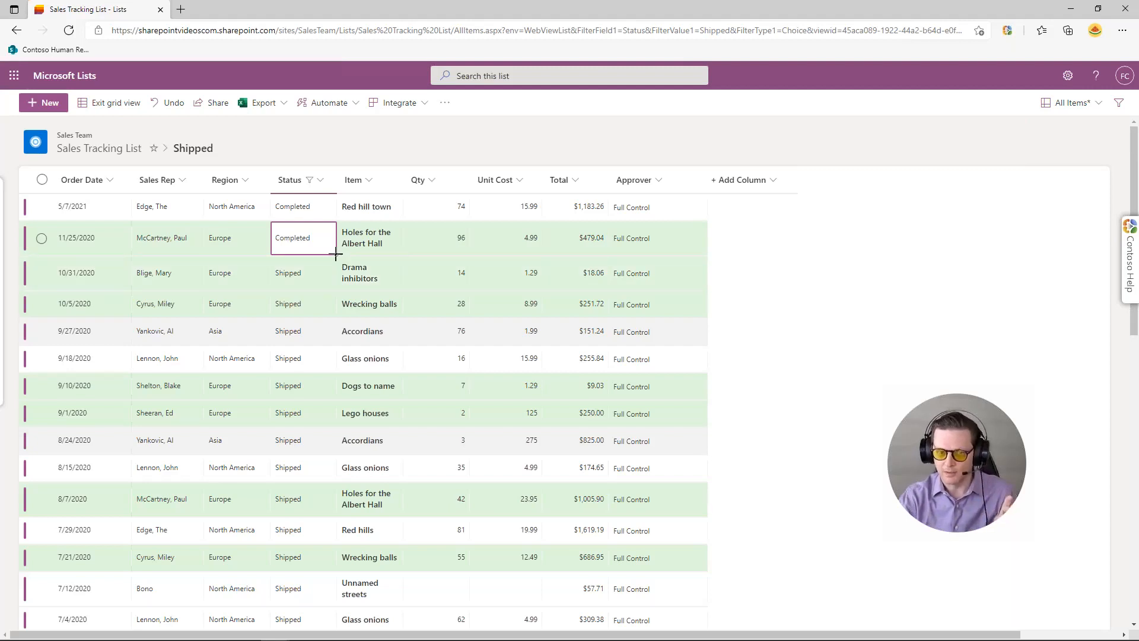
pyautogui.moveTo(336, 254); pyautogui.dragTo(332, 336)
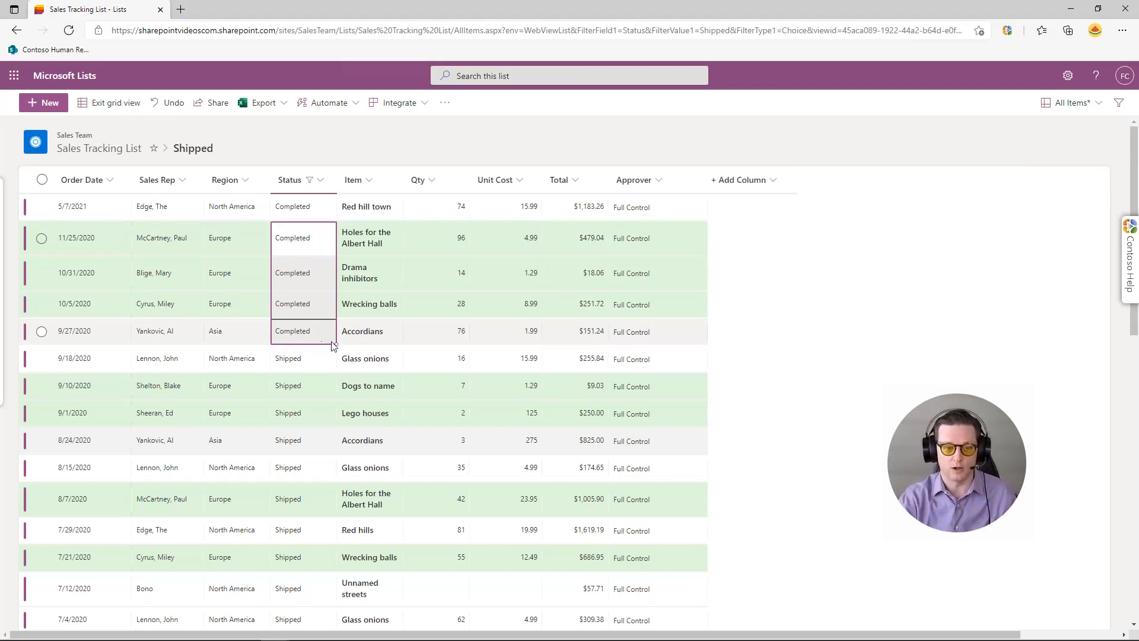
pyautogui.moveTo(337, 344); pyautogui.dragTo(315, 611)
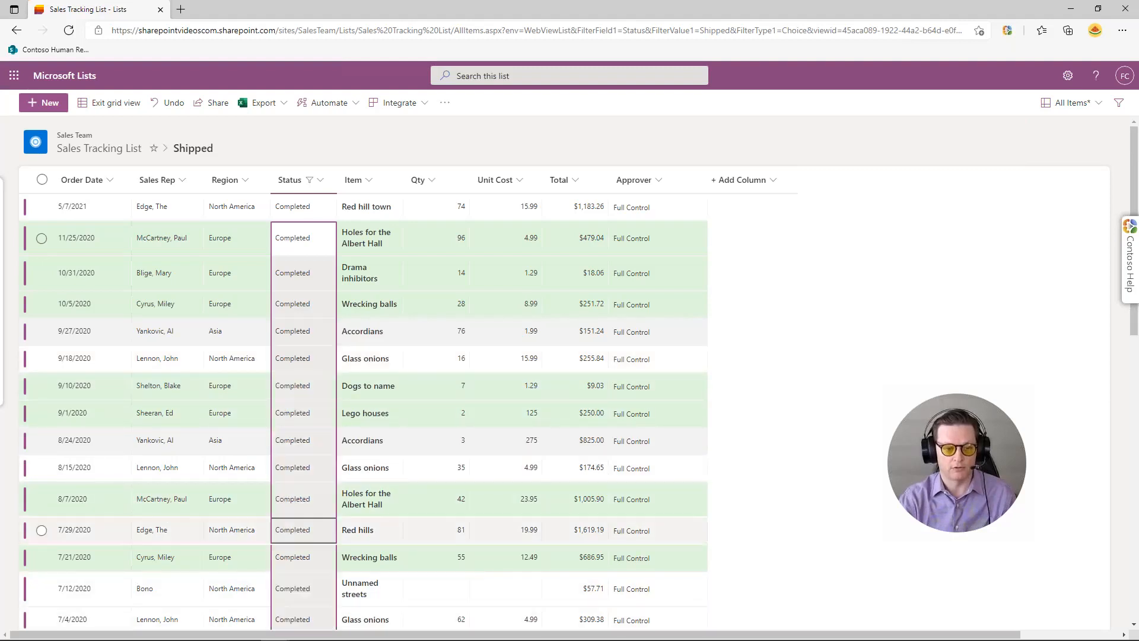
# Step: Fill the Completed status down from the 7/4/2020 Glass onions item through the last 1/6/2020 Glass onions item
pyautogui.scroll(-3, 297, 514)
pyautogui.scroll(-2, 297, 514)
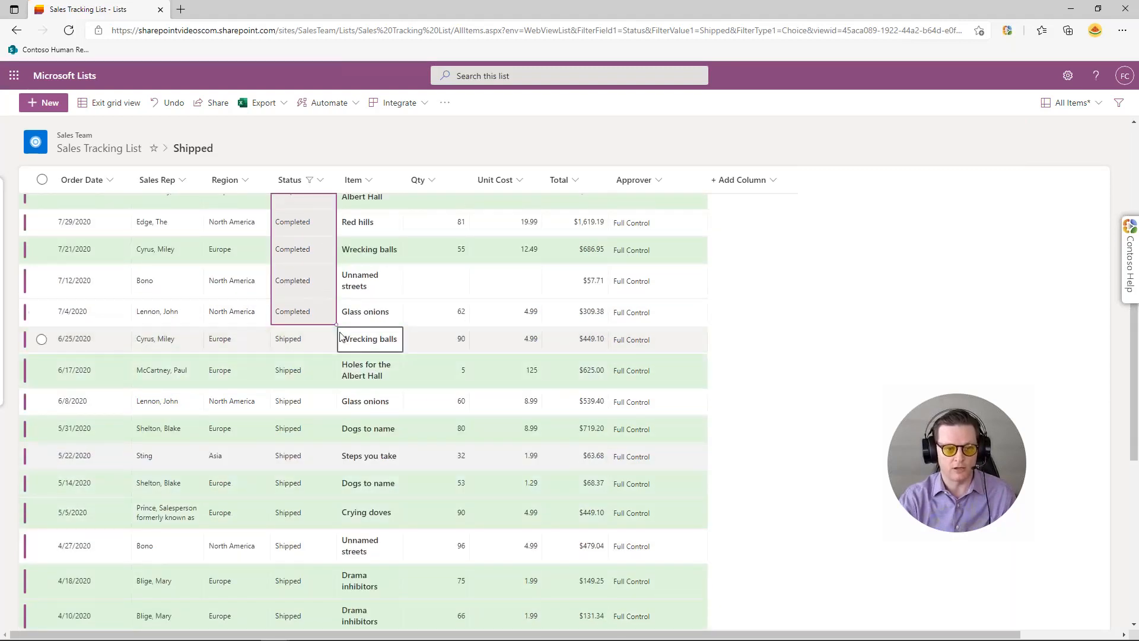
pyautogui.moveTo(335, 325); pyautogui.dragTo(335, 586)
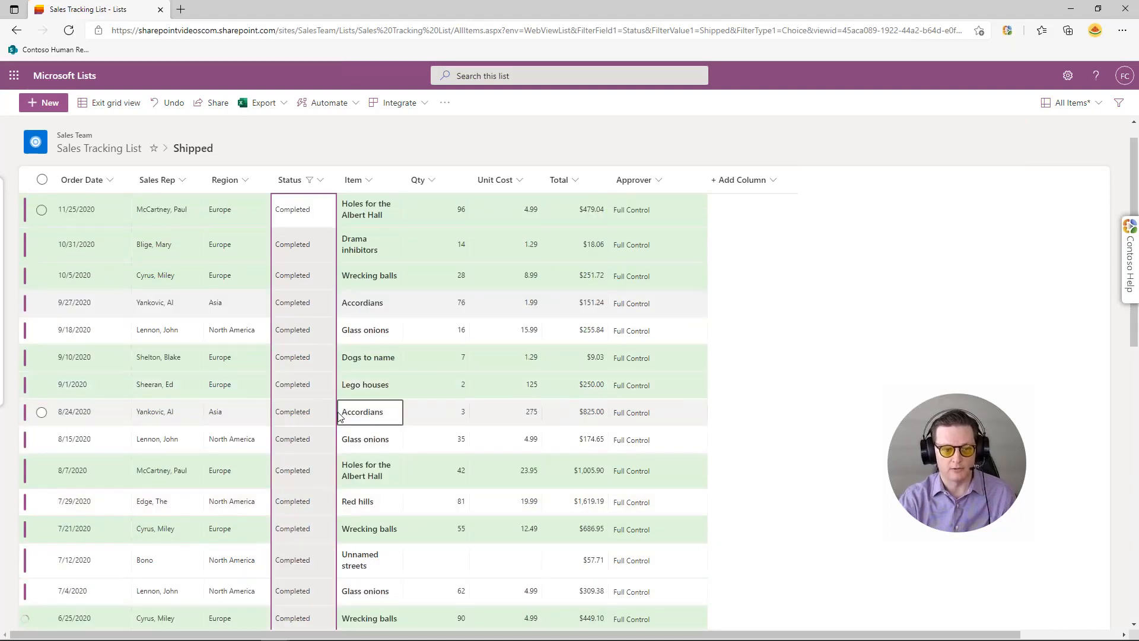
pyautogui.scroll(-5, 338, 416)
pyautogui.scroll(-4, 339, 420)
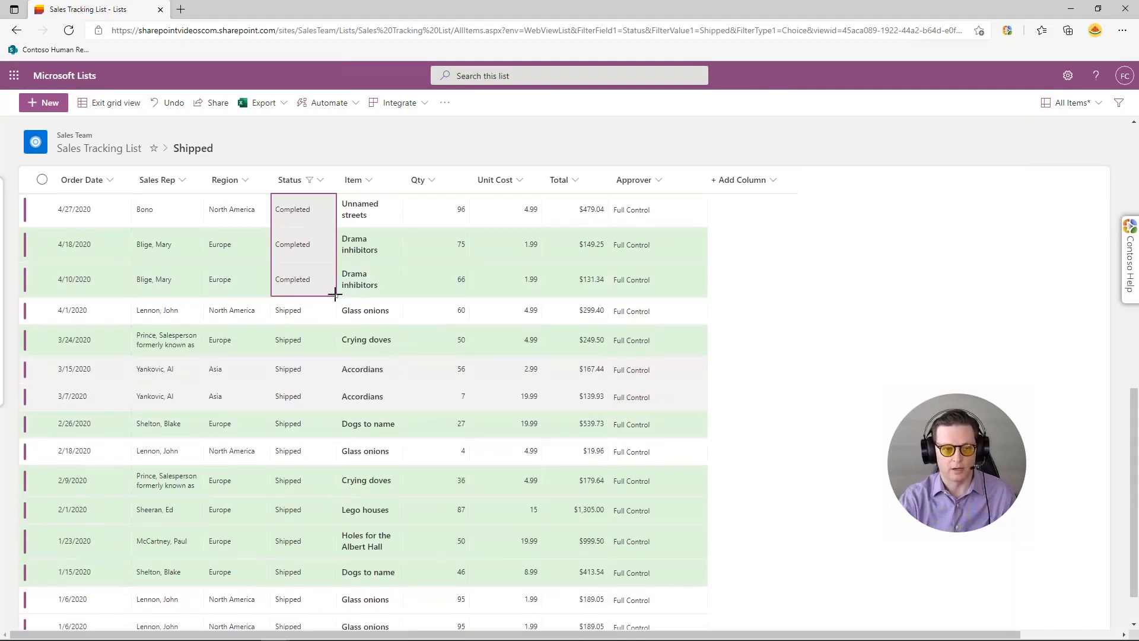
pyautogui.moveTo(336, 295); pyautogui.dragTo(326, 616)
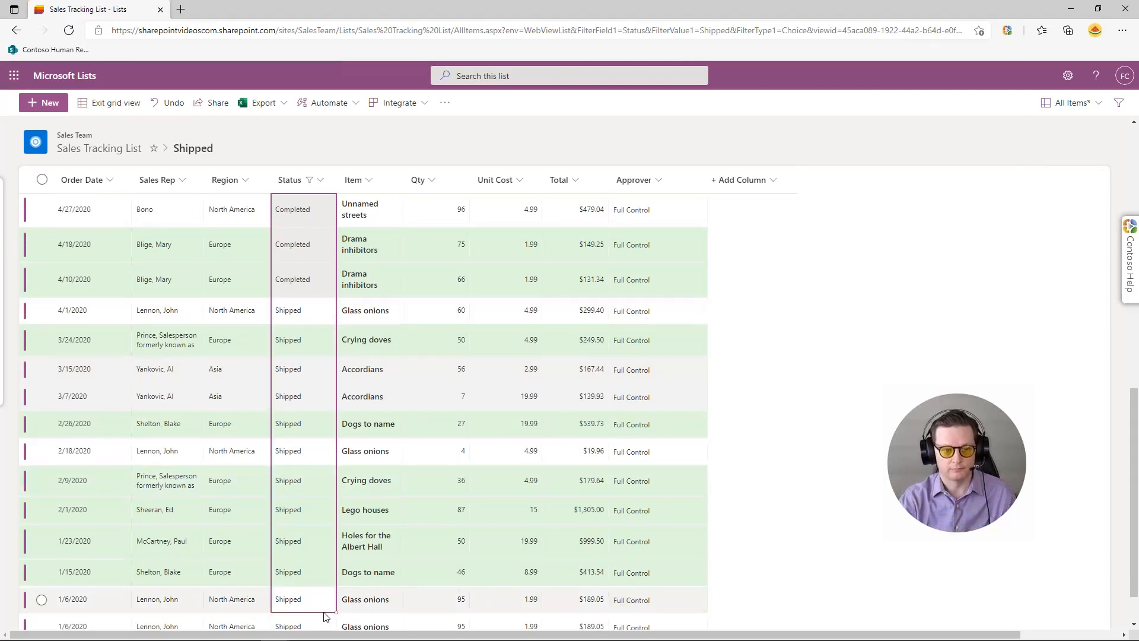
pyautogui.scroll(-10, 325, 478)
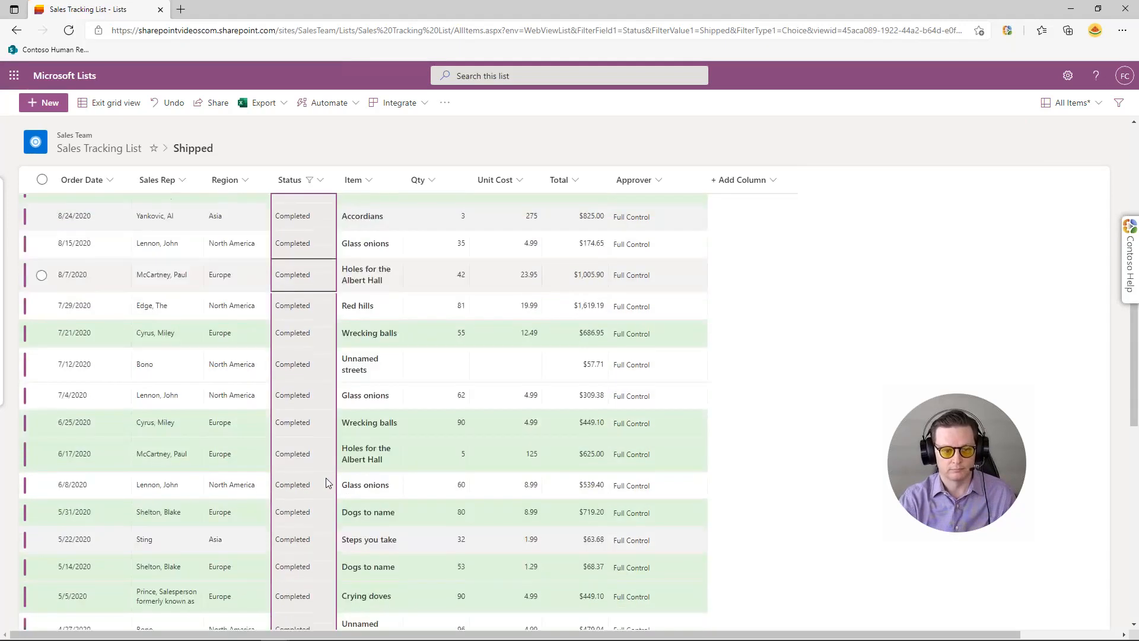
pyautogui.scroll(-1, 318, 472)
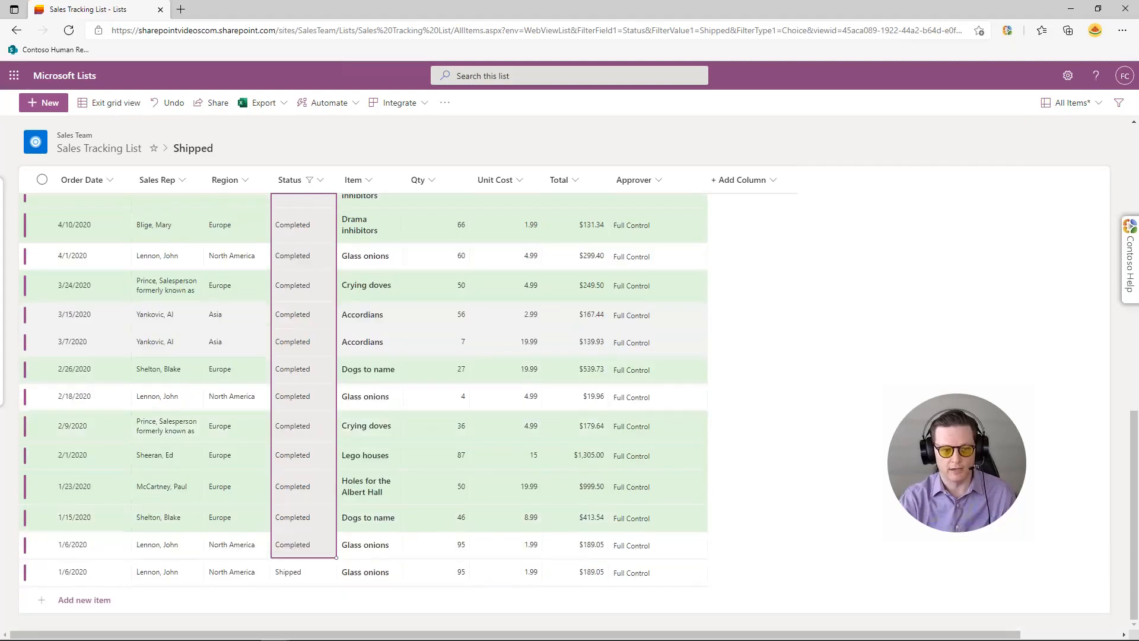
pyautogui.moveTo(337, 557); pyautogui.dragTo(332, 576)
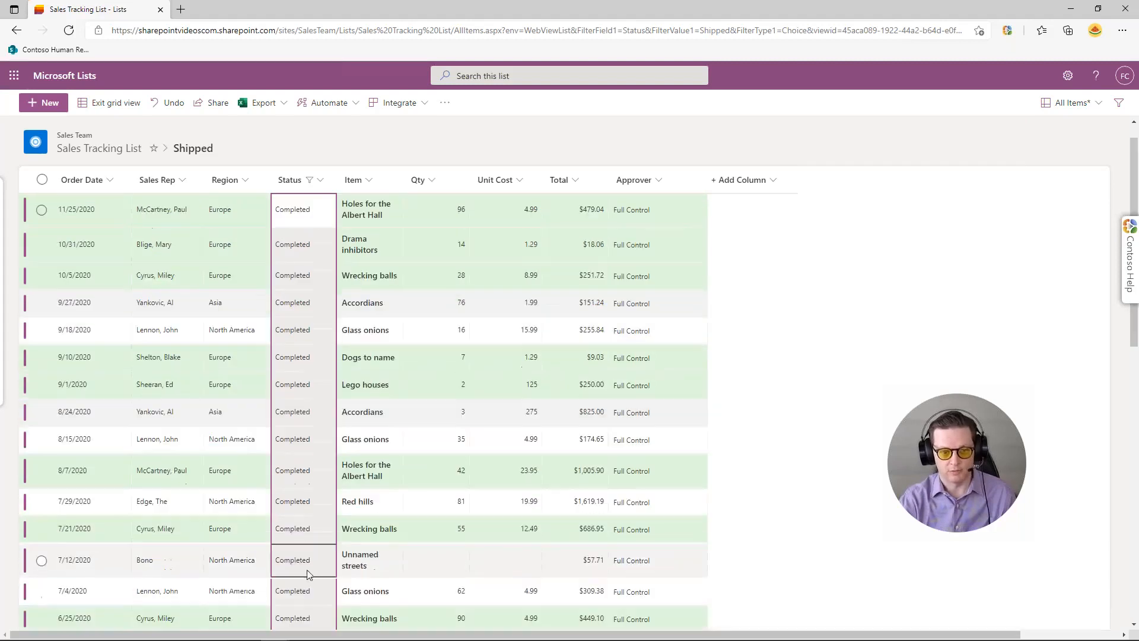
pyautogui.scroll(-10, 306, 524)
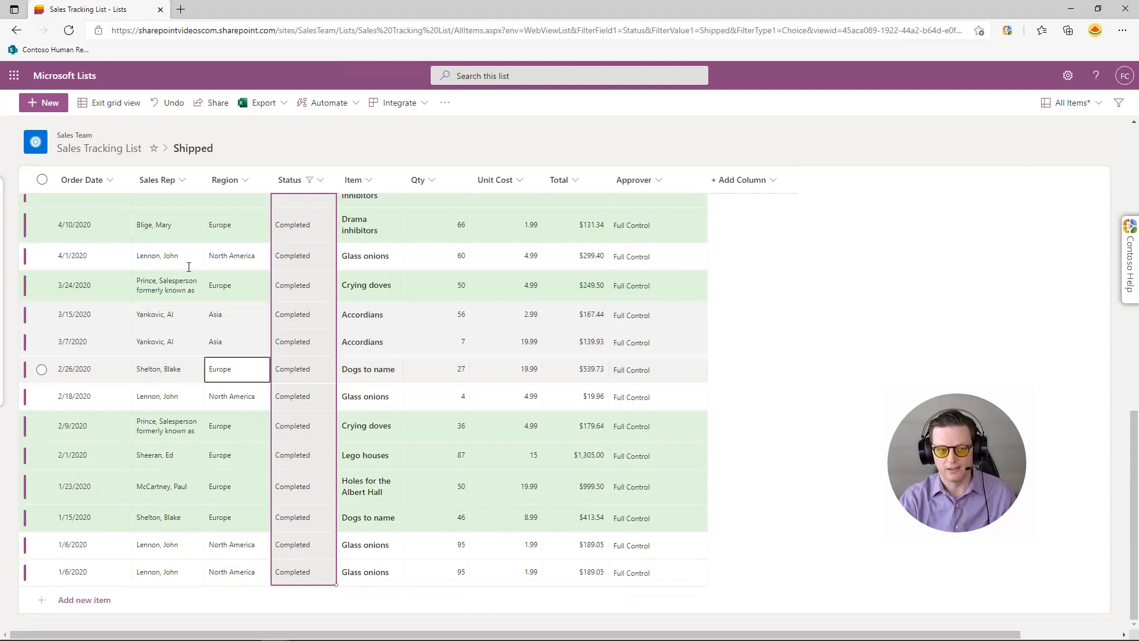
# Step: Leave grid view and clear the Status filter so that the whole Sales Tracking List is listed
pyautogui.click(102, 111)
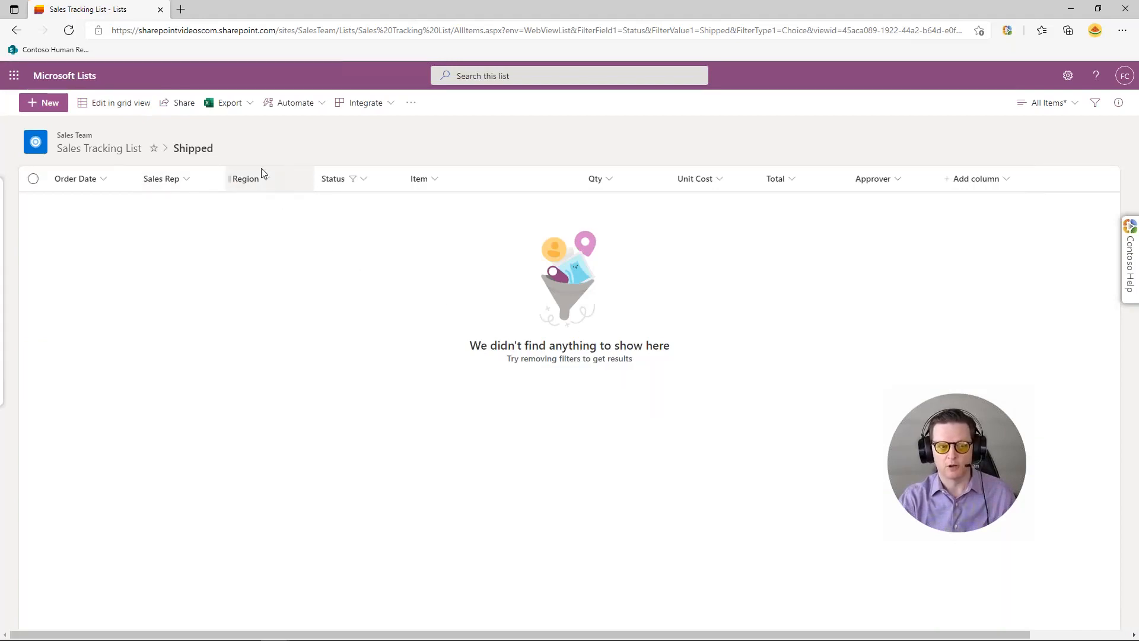
pyautogui.click(362, 179)
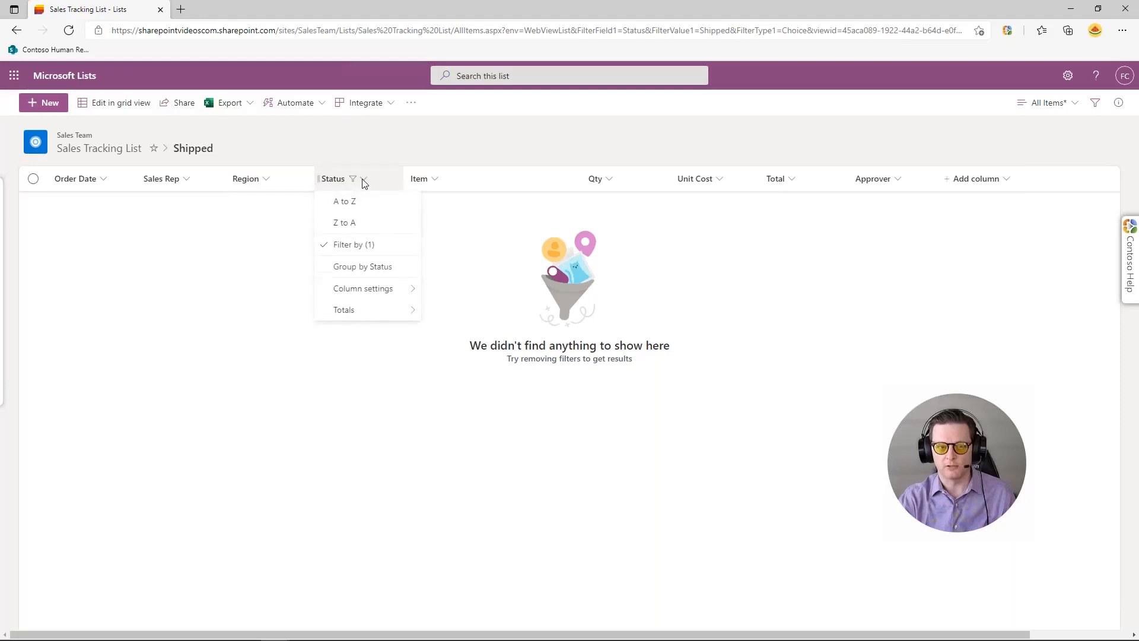
pyautogui.click(363, 245)
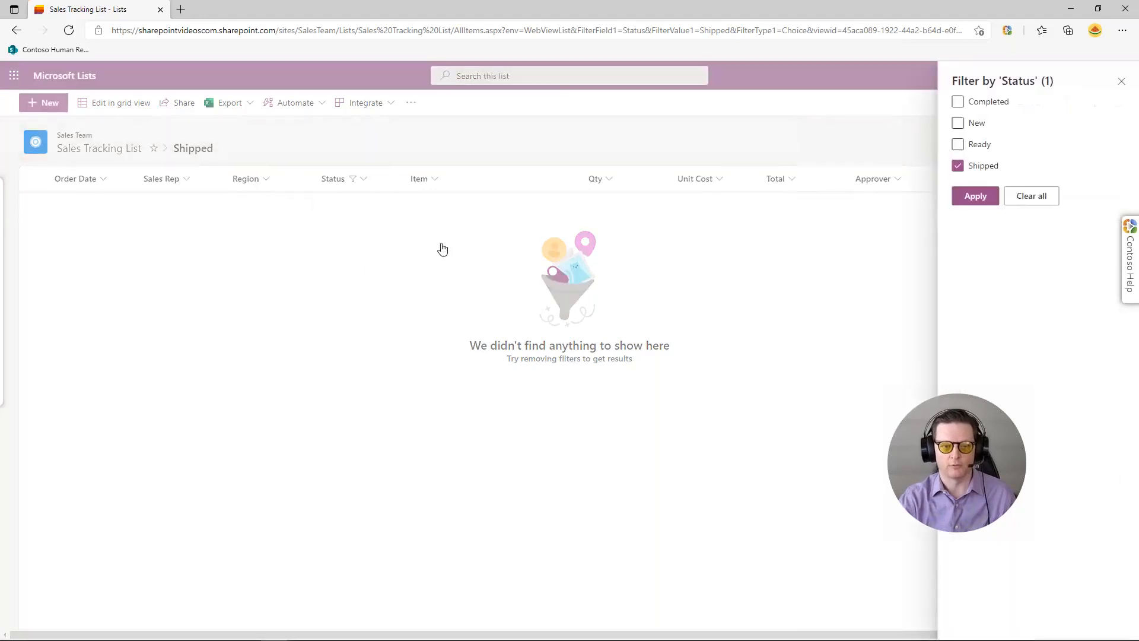
pyautogui.click(1025, 198)
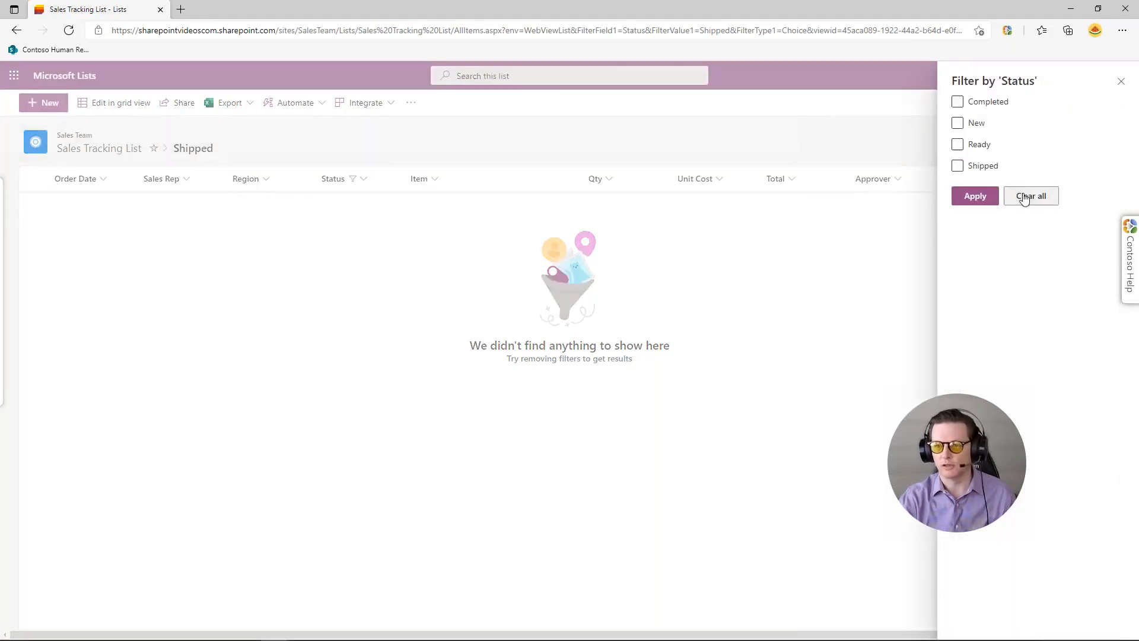
pyautogui.click(977, 198)
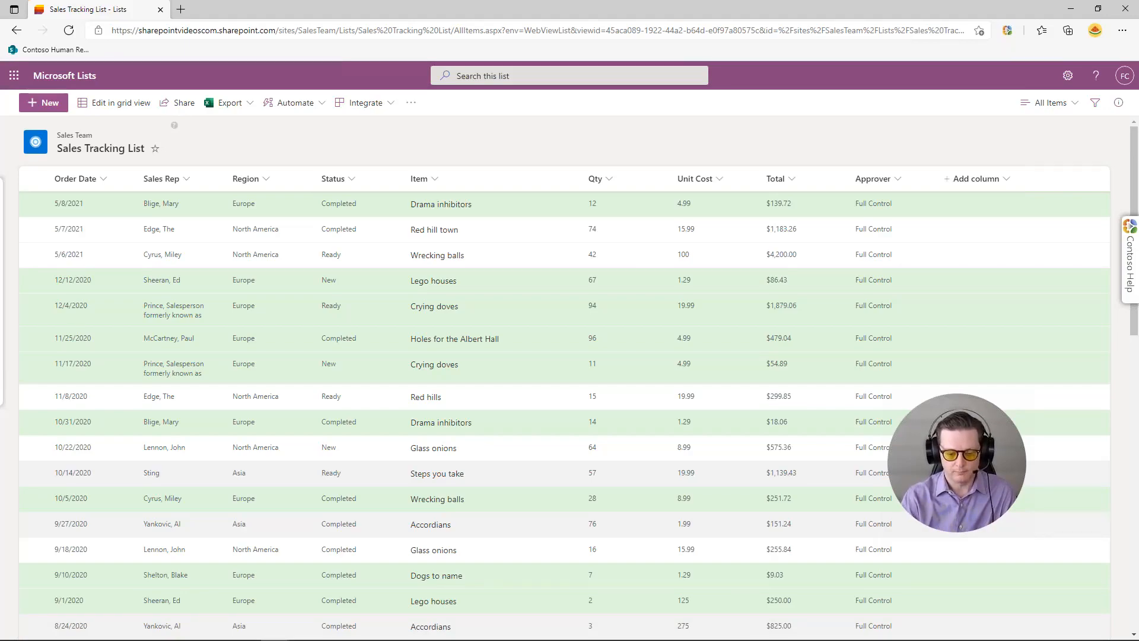
# Step: Switch to Access and open the OrdersDemo database
pyautogui.hotkey('alt', 'Tab')
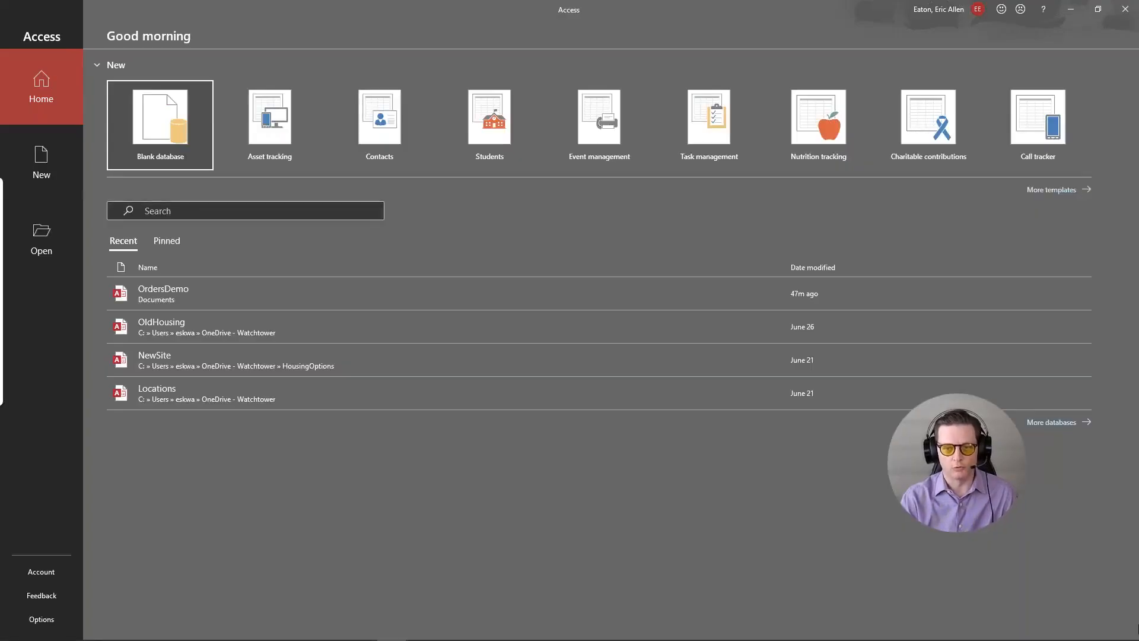
pyautogui.moveTo(941, 469); pyautogui.dragTo(967, 543)
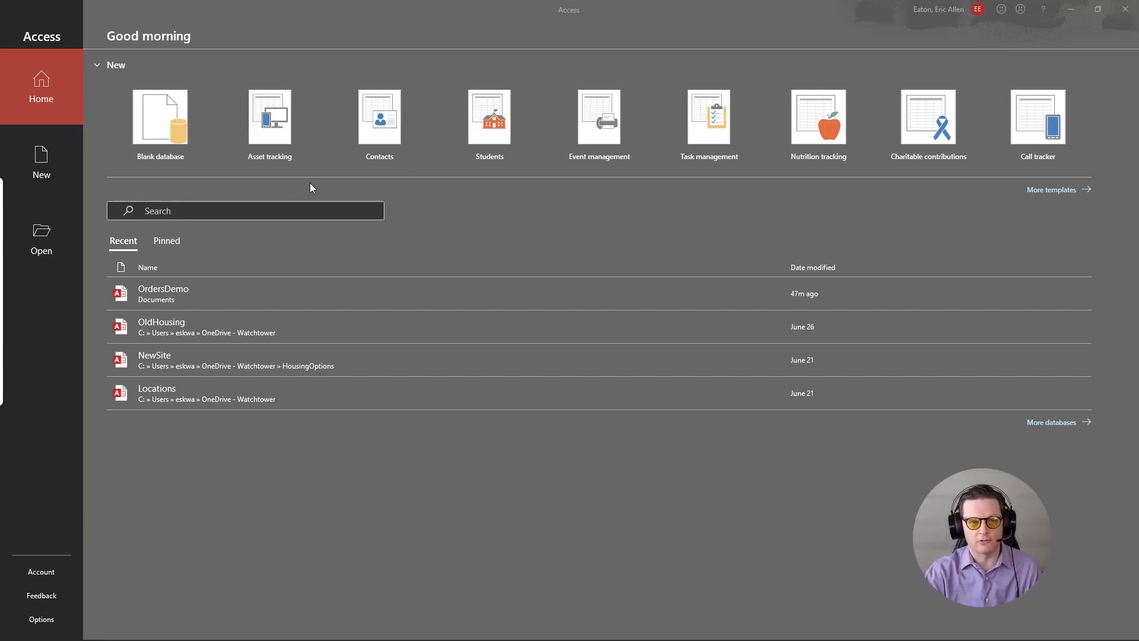
pyautogui.click(162, 292)
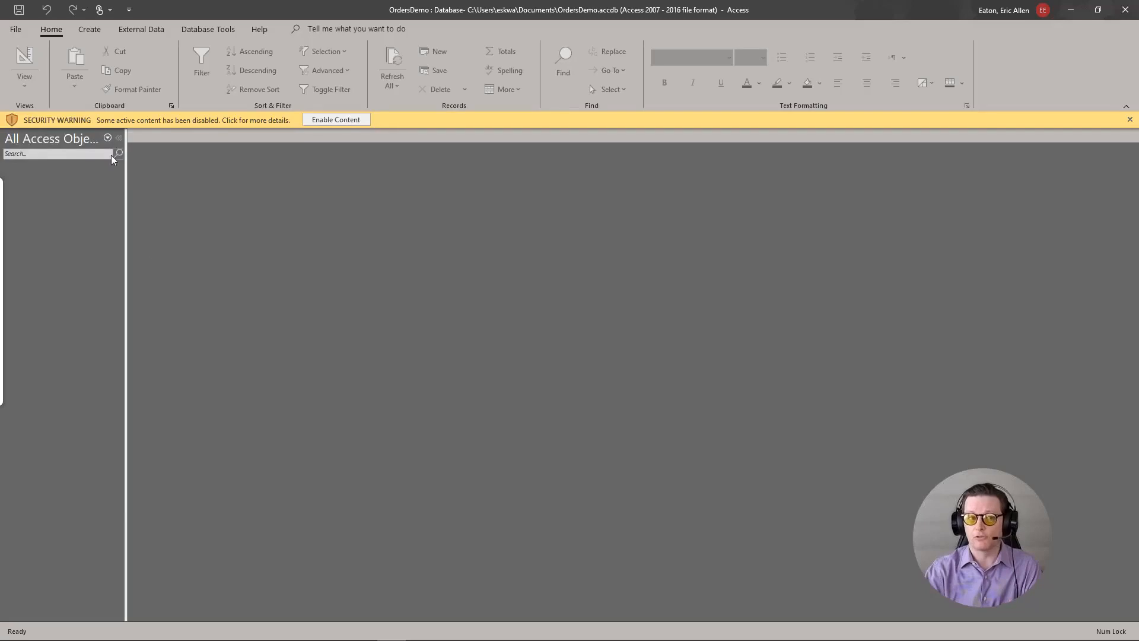
pyautogui.click(99, 33)
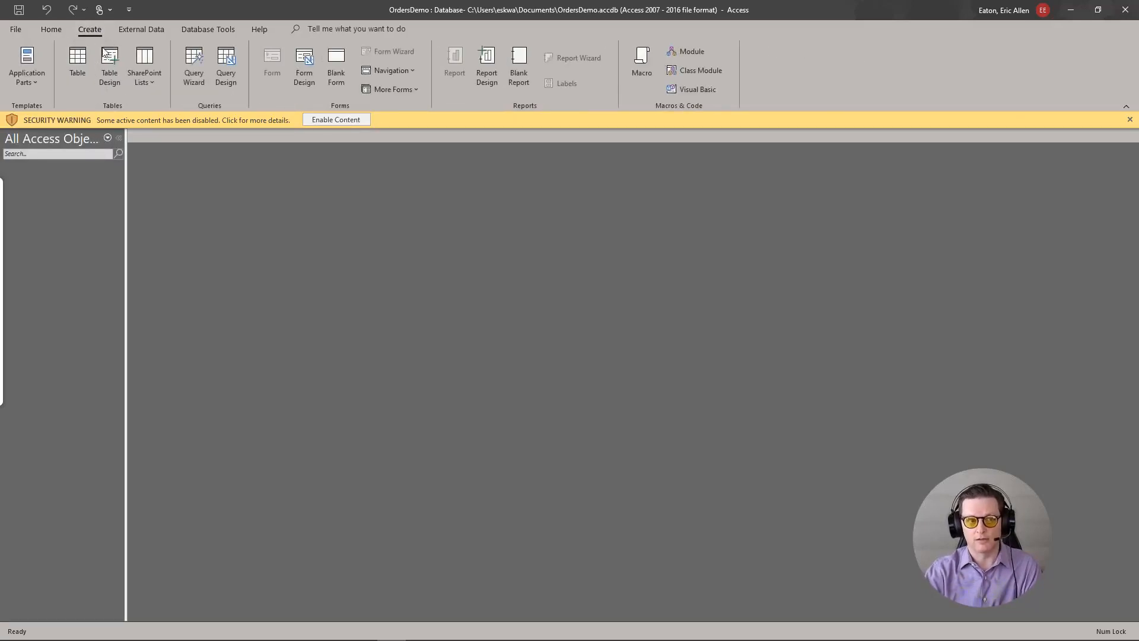
pyautogui.click(129, 33)
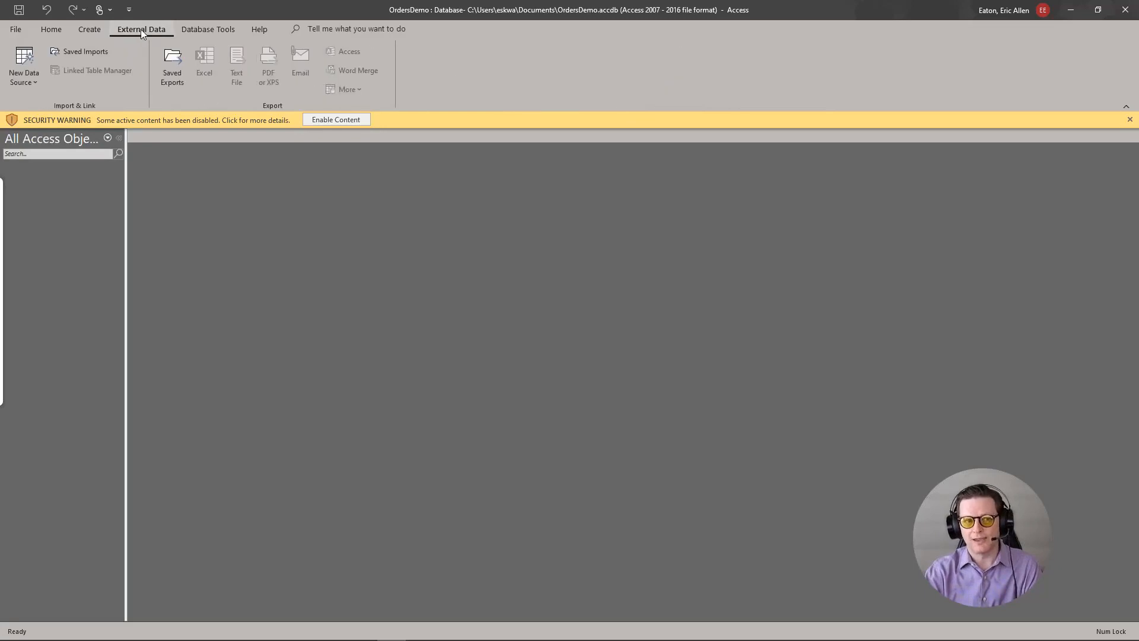
pyautogui.click(33, 83)
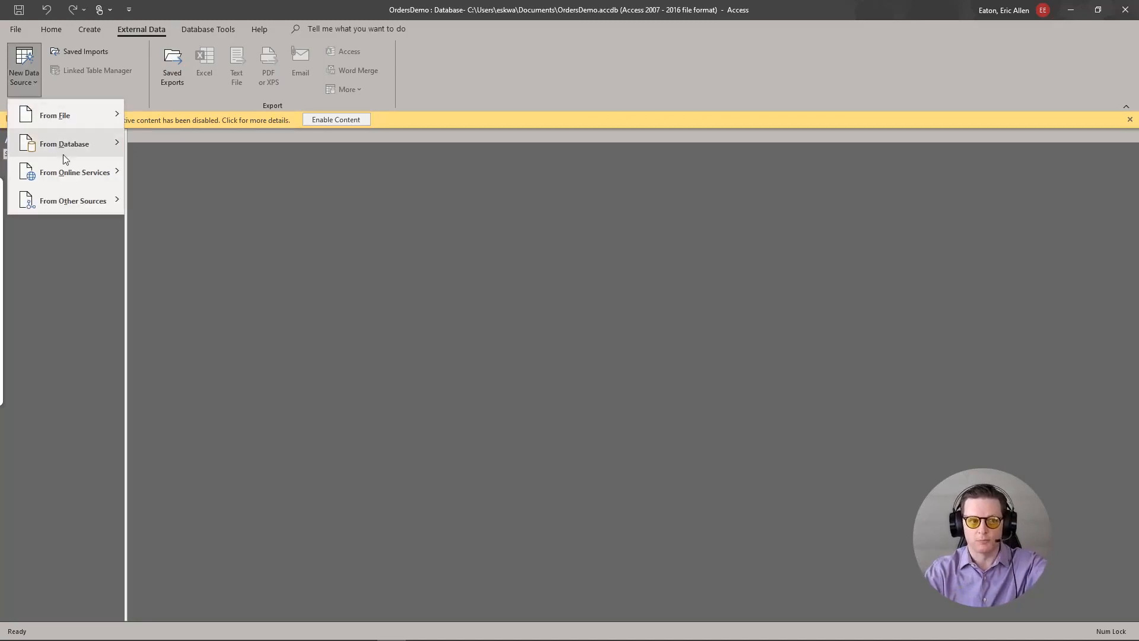
pyautogui.moveTo(52, 173)
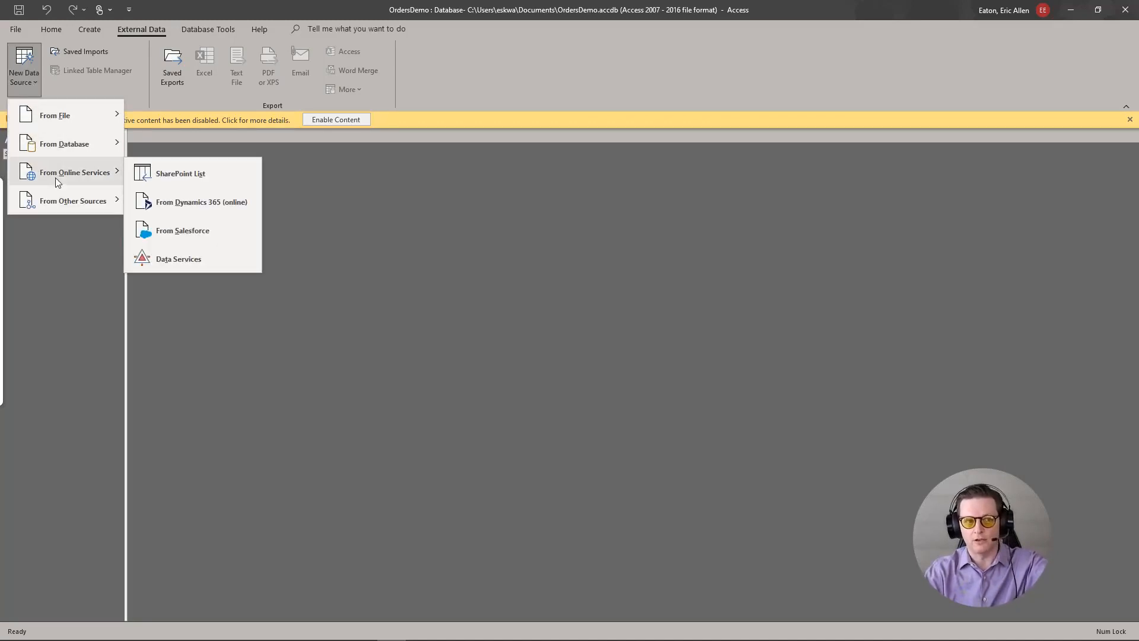
pyautogui.click(196, 172)
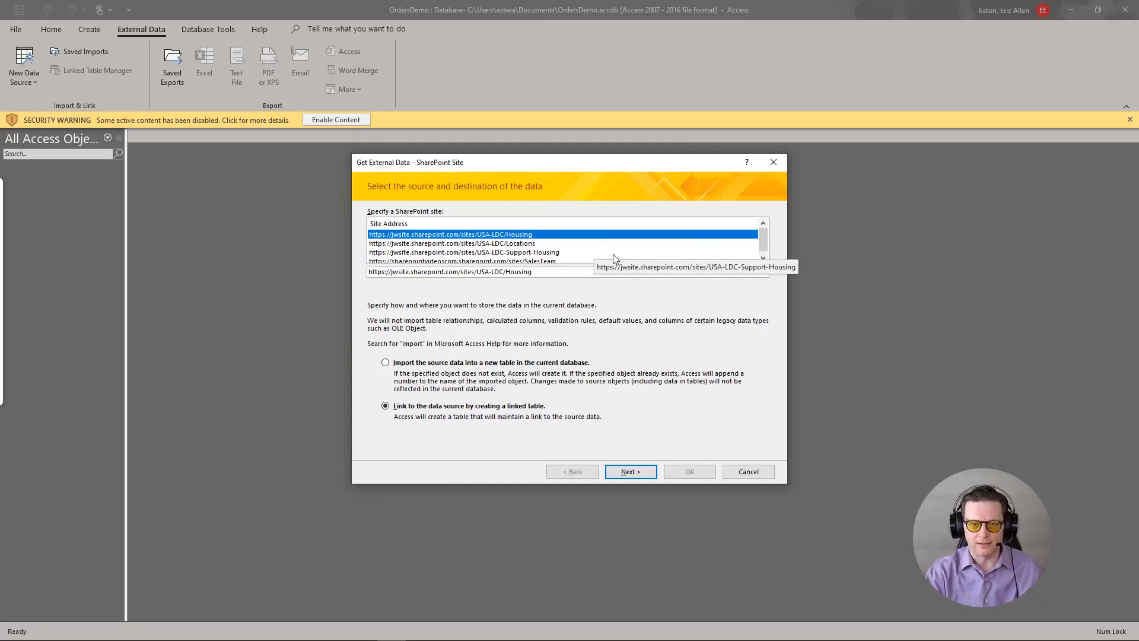
pyautogui.scroll(-1, 540, 254)
pyautogui.click(528, 259)
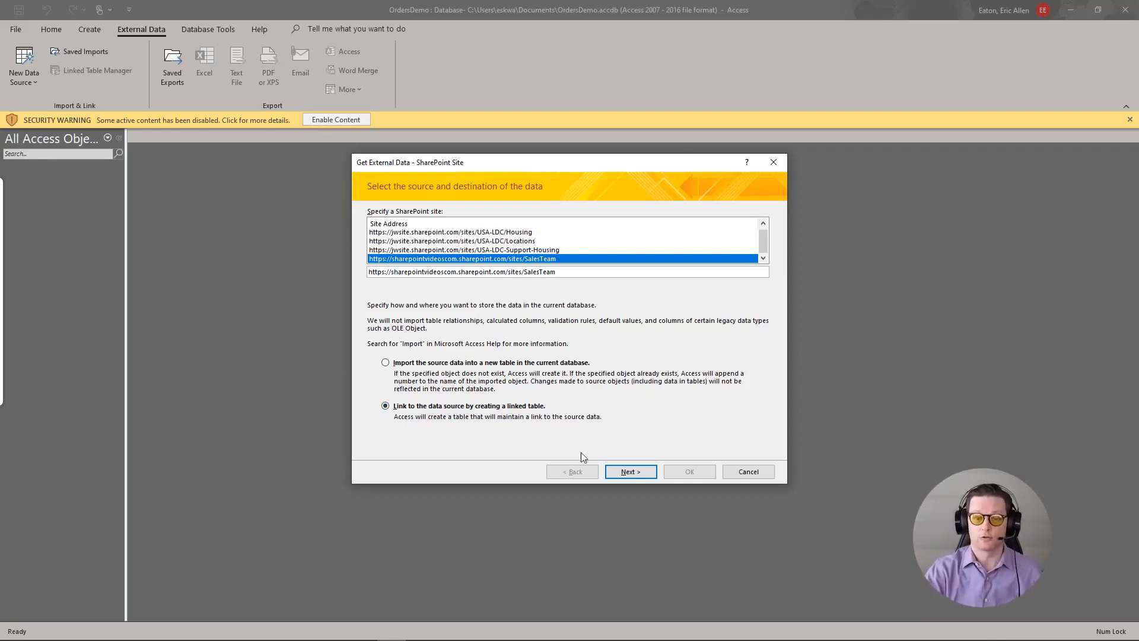
# Step: Select only the Sales Tracking List from the site's lists and link it into the database
pyautogui.click(623, 473)
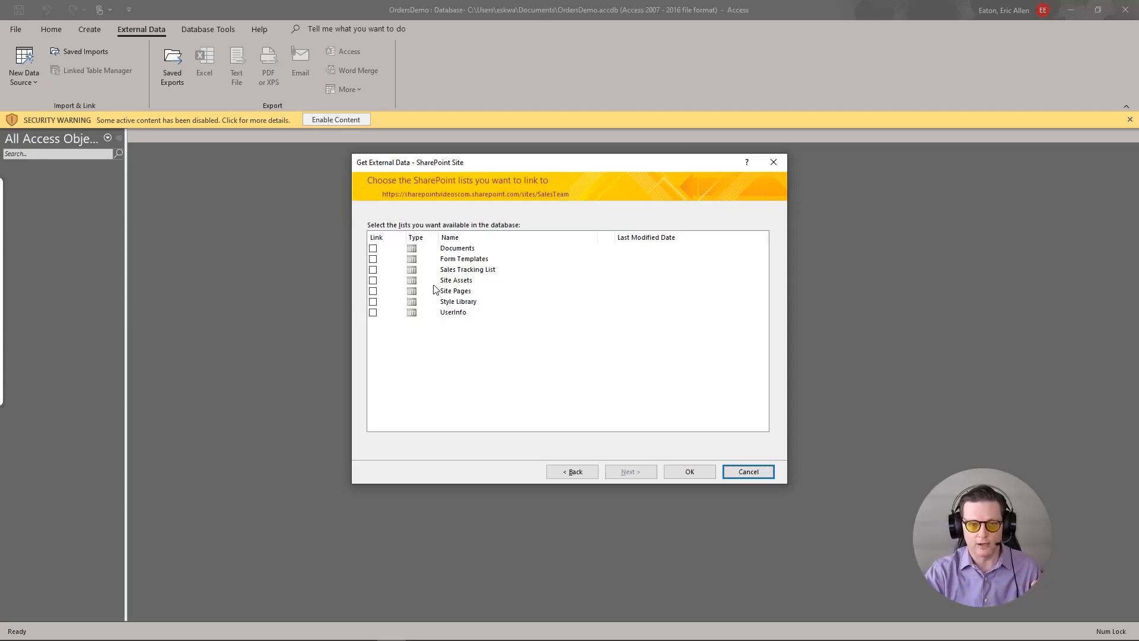
pyautogui.click(374, 270)
pyautogui.click(697, 471)
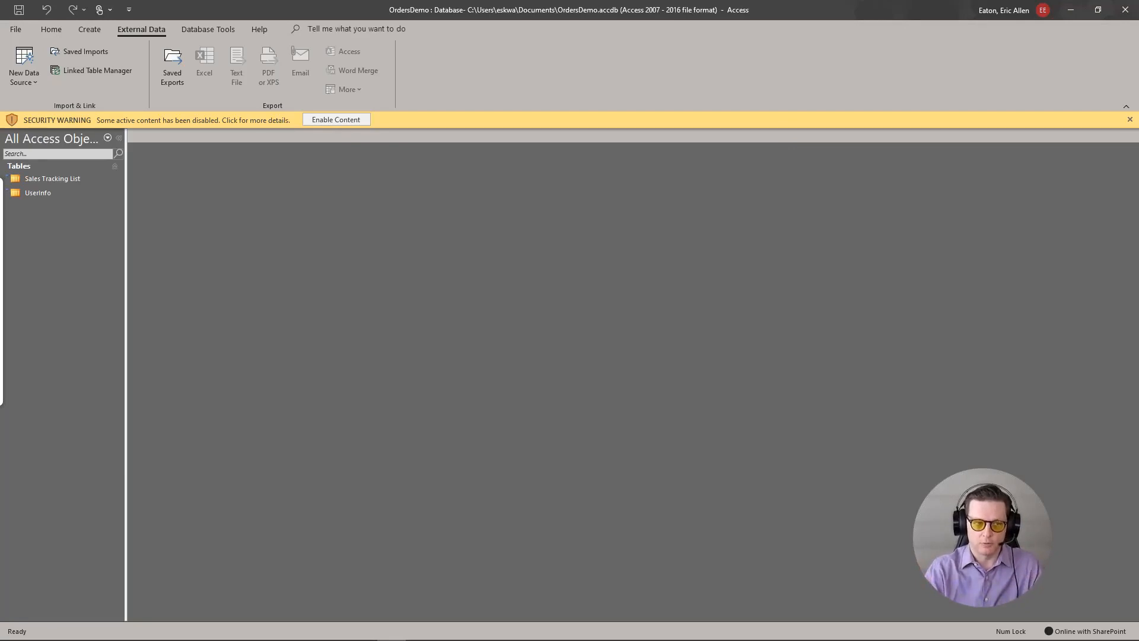
# Step: Open the linked Sales Tracking List table, then view the UserInfo table and close it again
pyautogui.click(71, 179)
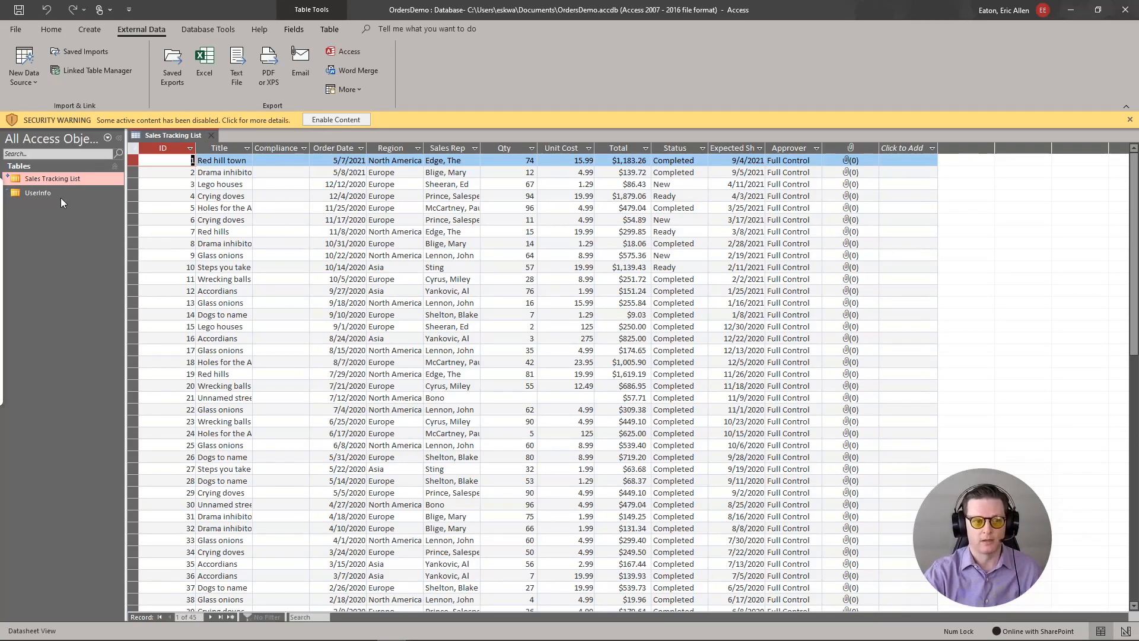
pyautogui.click(34, 192)
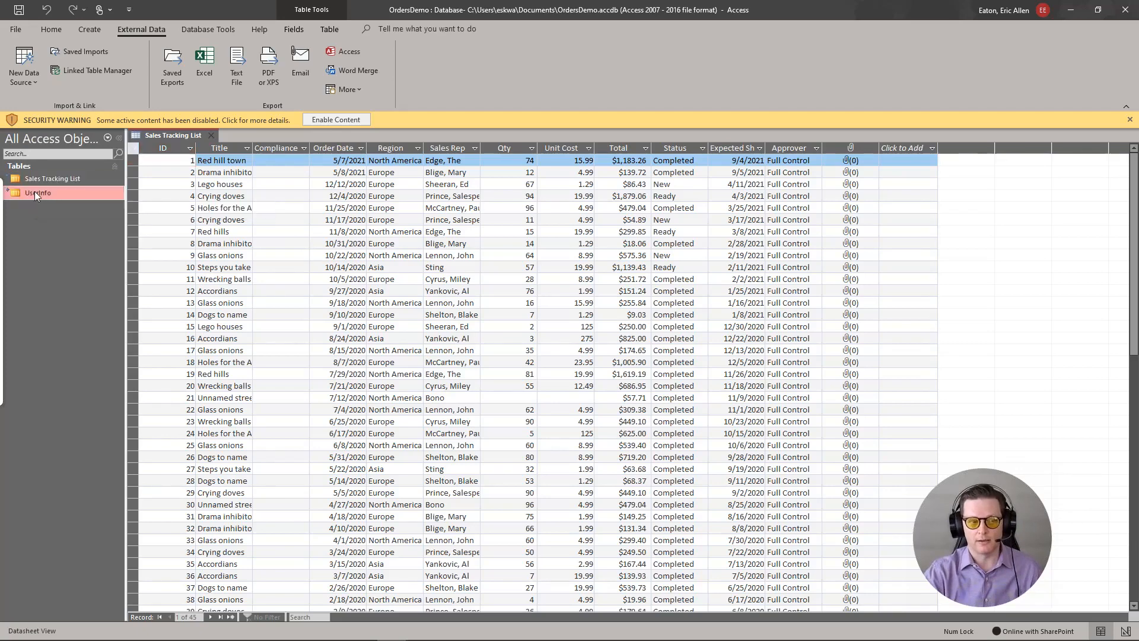
pyautogui.doubleClick(35, 192)
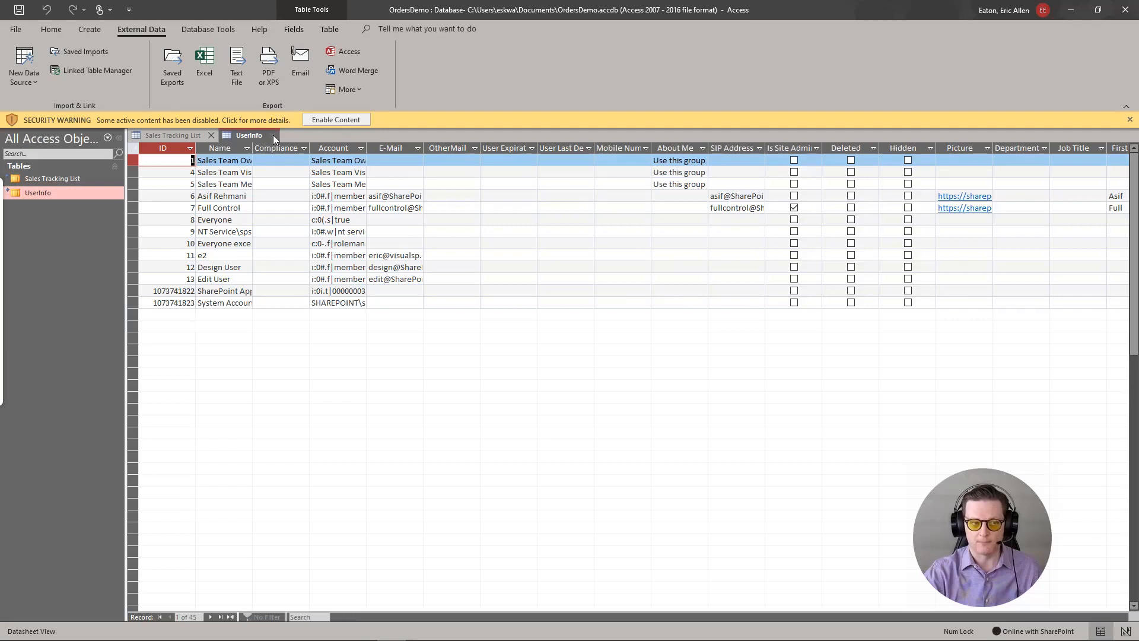
pyautogui.click(273, 134)
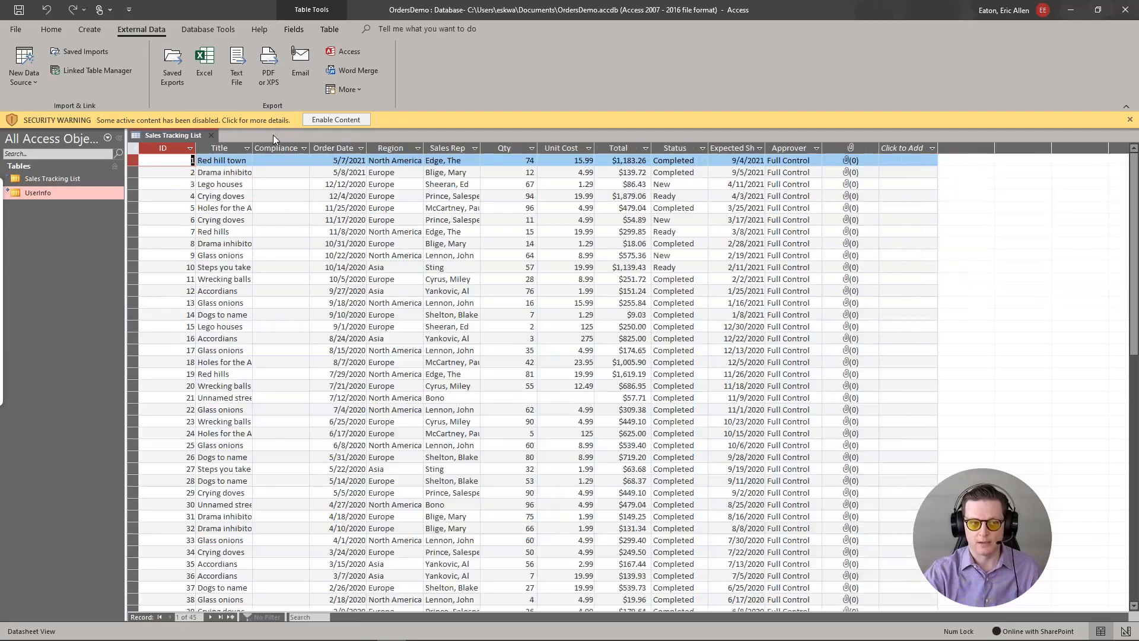
# Step: View the available Approver choices for the 5/8/2021 Drama inhibitors record without changing the value
pyautogui.click(796, 172)
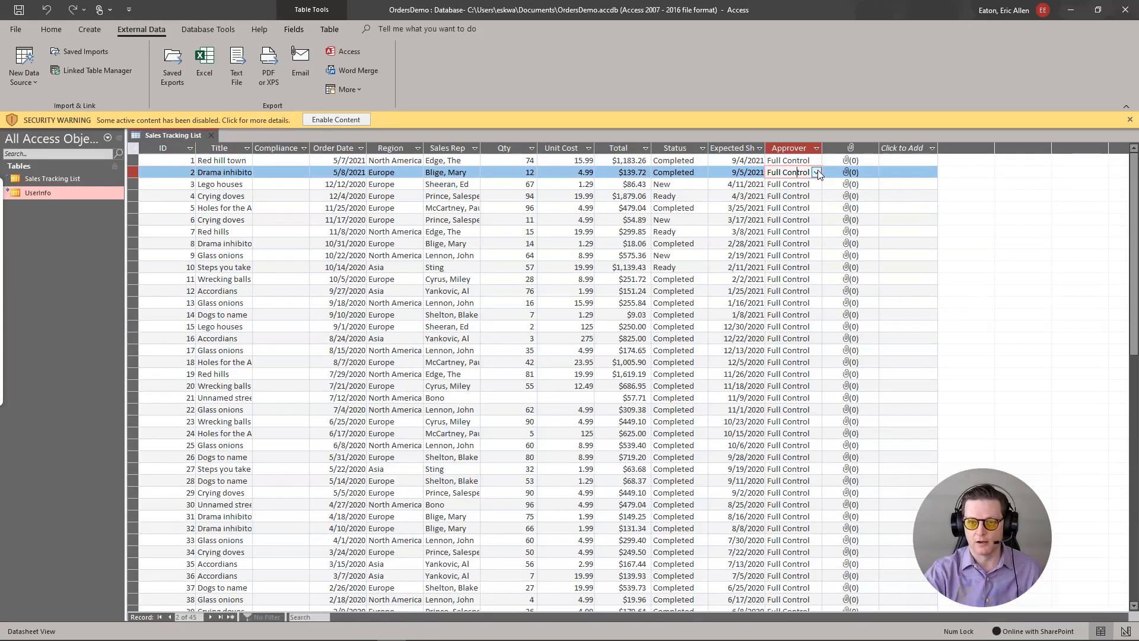
pyautogui.click(817, 173)
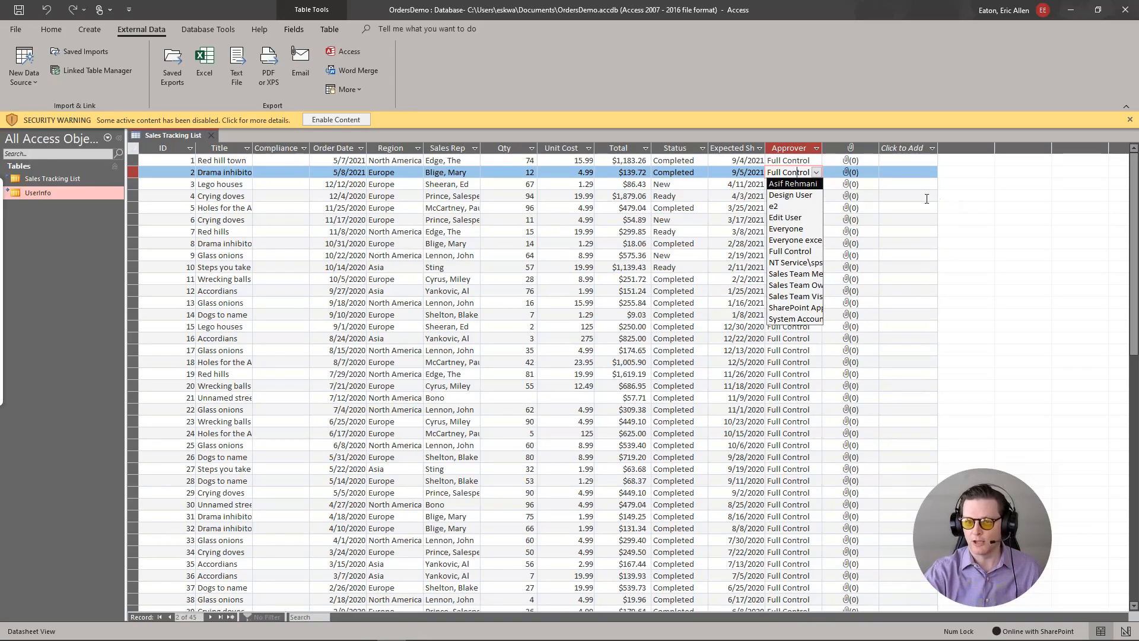
pyautogui.click(891, 197)
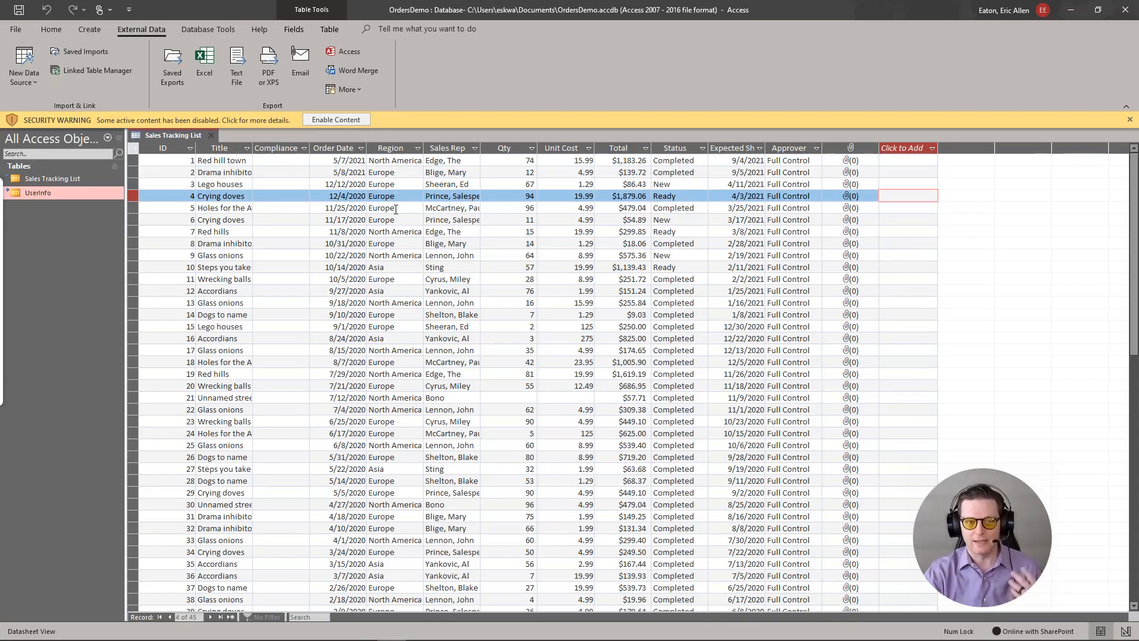
# Step: Enable the database's disabled active content and reopen the Sales Tracking List table
pyautogui.click(331, 119)
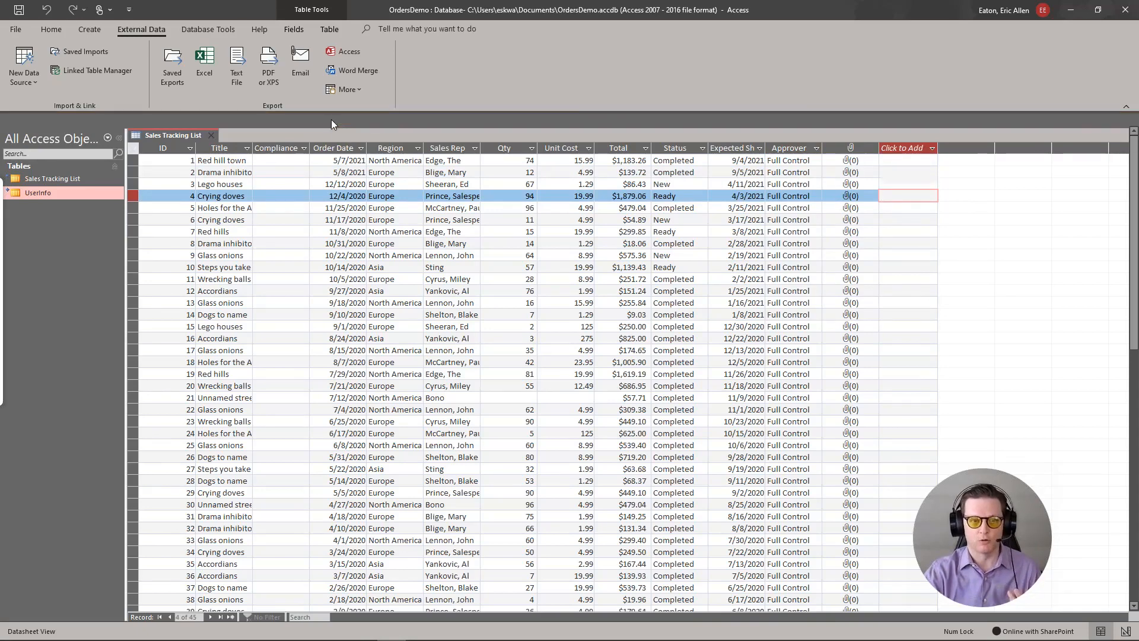
pyautogui.click(47, 160)
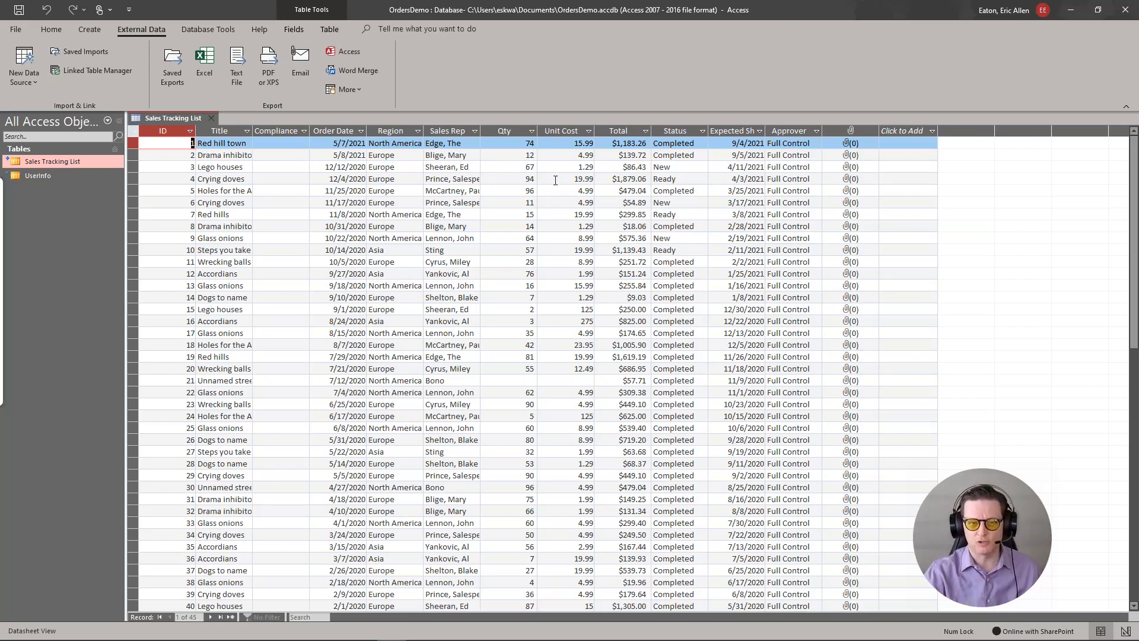
# Step: Set the Approver to Edit User for record 1 (Red hill town) and to Design User for record 3 (Lego houses)
pyautogui.click(809, 145)
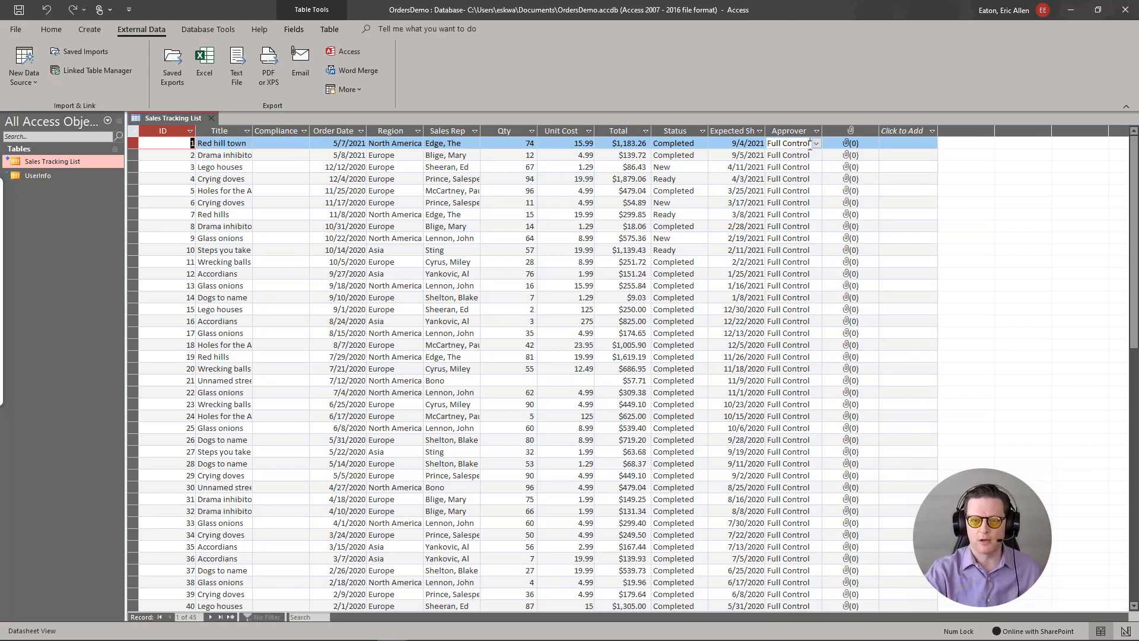
pyautogui.click(815, 144)
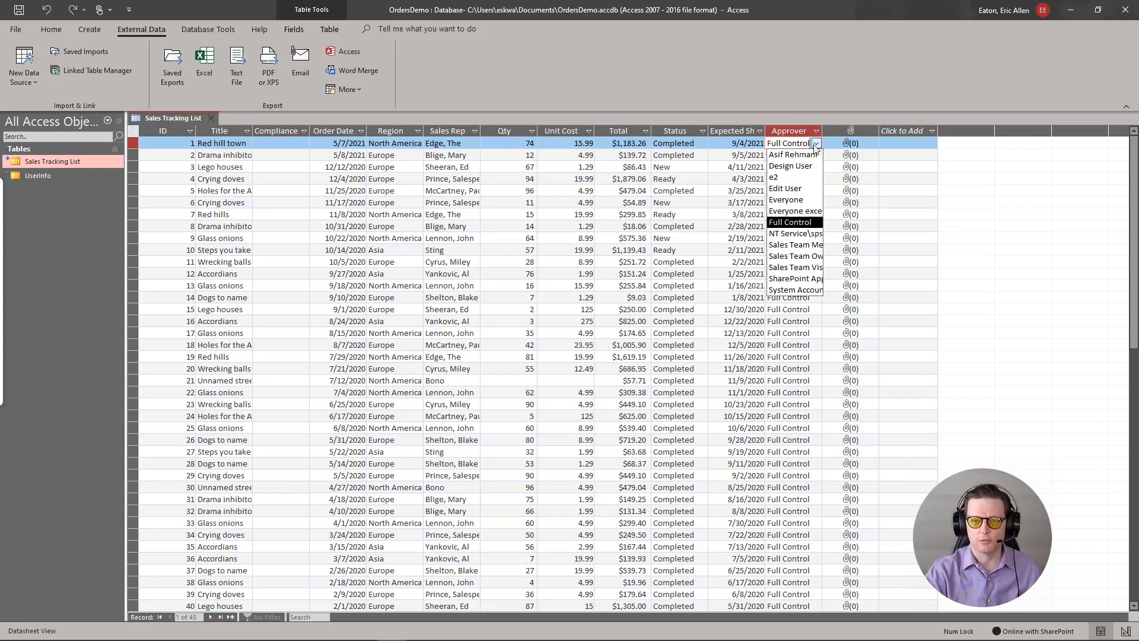
pyautogui.click(795, 189)
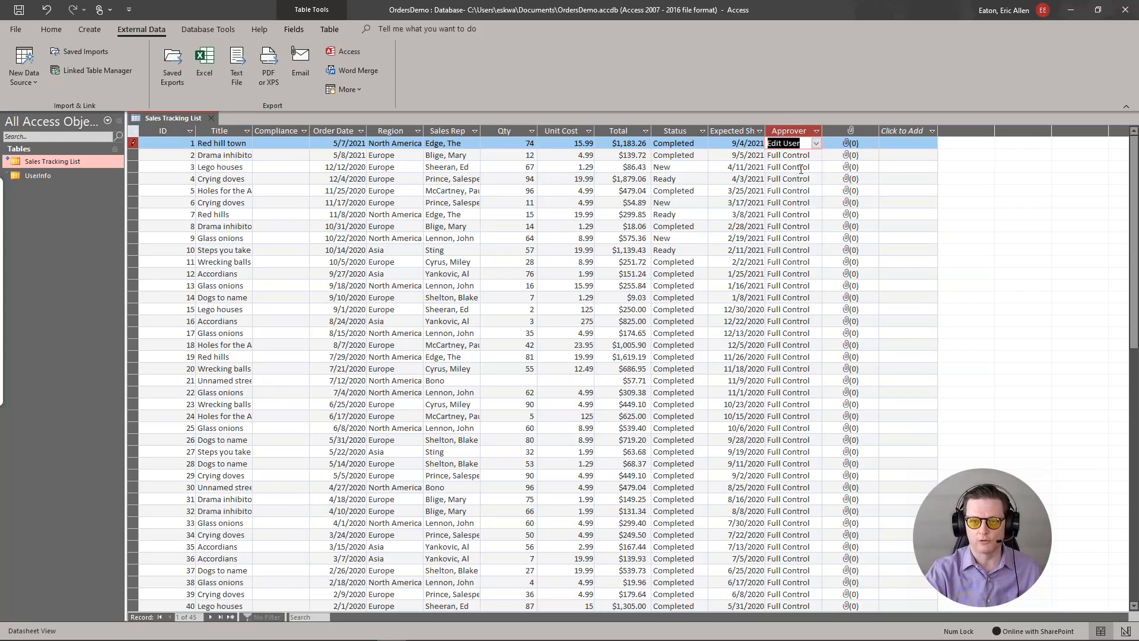
pyautogui.click(815, 167)
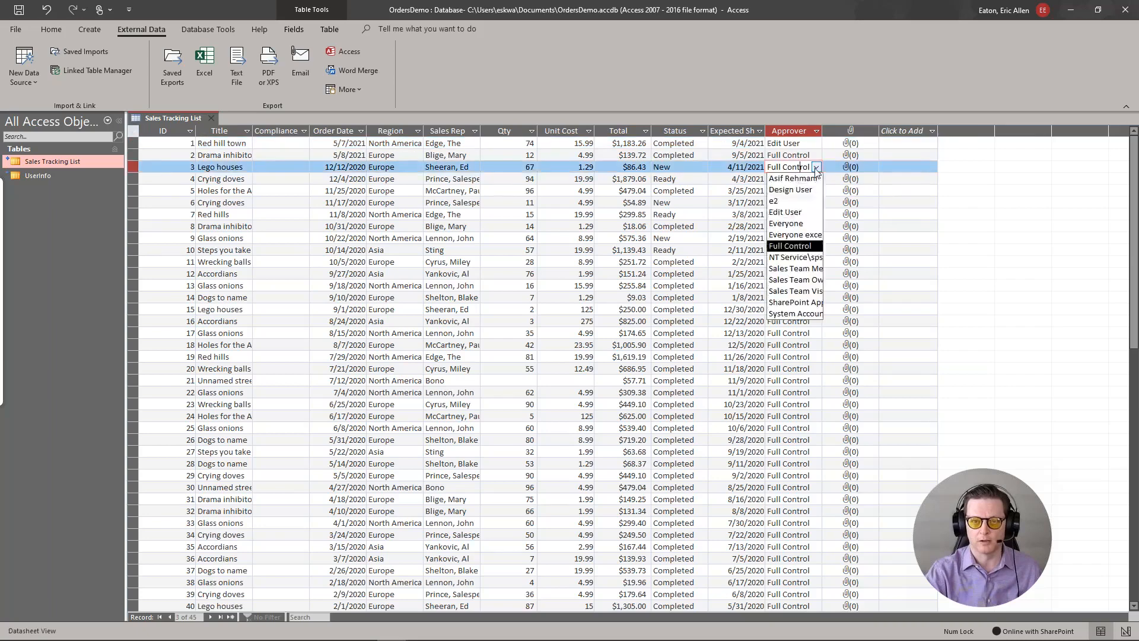
pyautogui.click(800, 190)
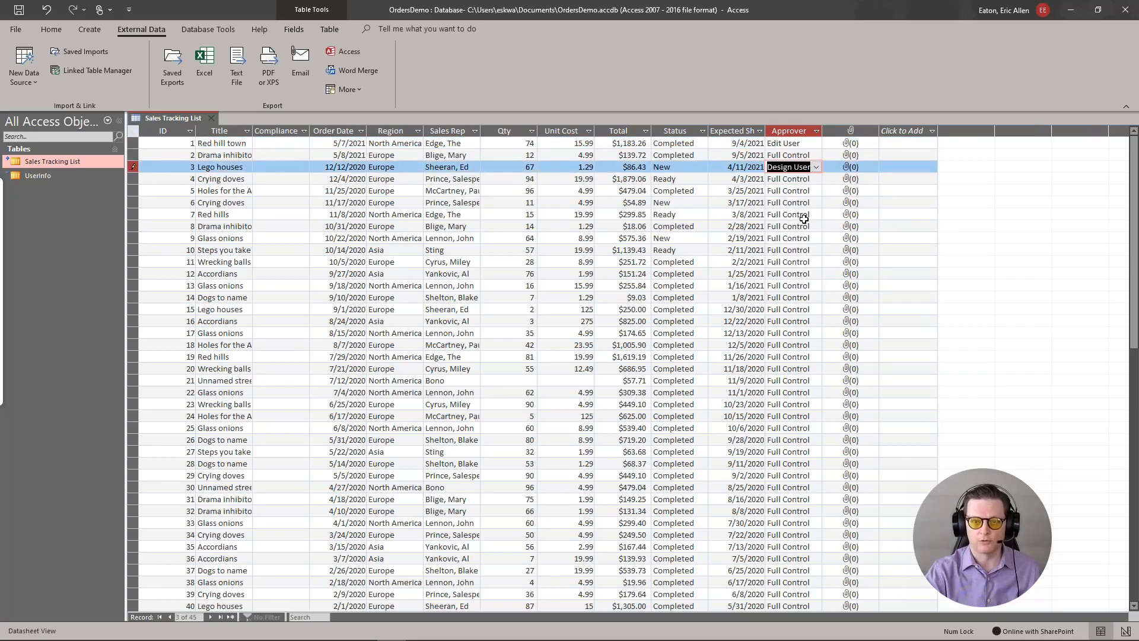
# Step: Set the Approver of record 7 (Red hills) to the first person among the choices and commit the record
pyautogui.click(817, 216)
pyautogui.click(817, 217)
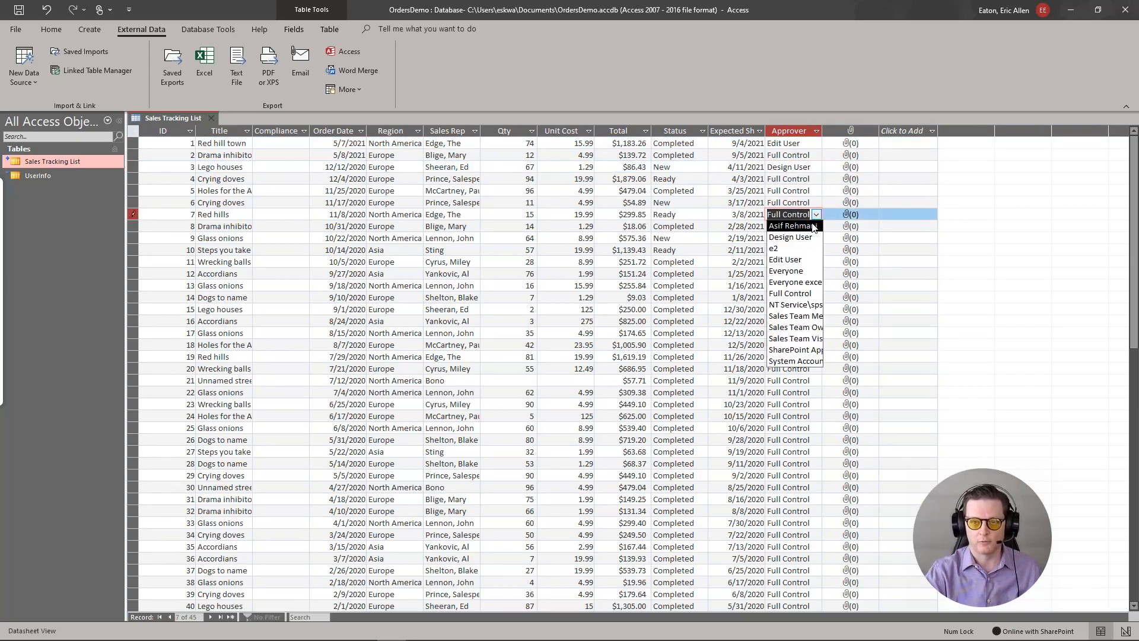
pyautogui.click(776, 261)
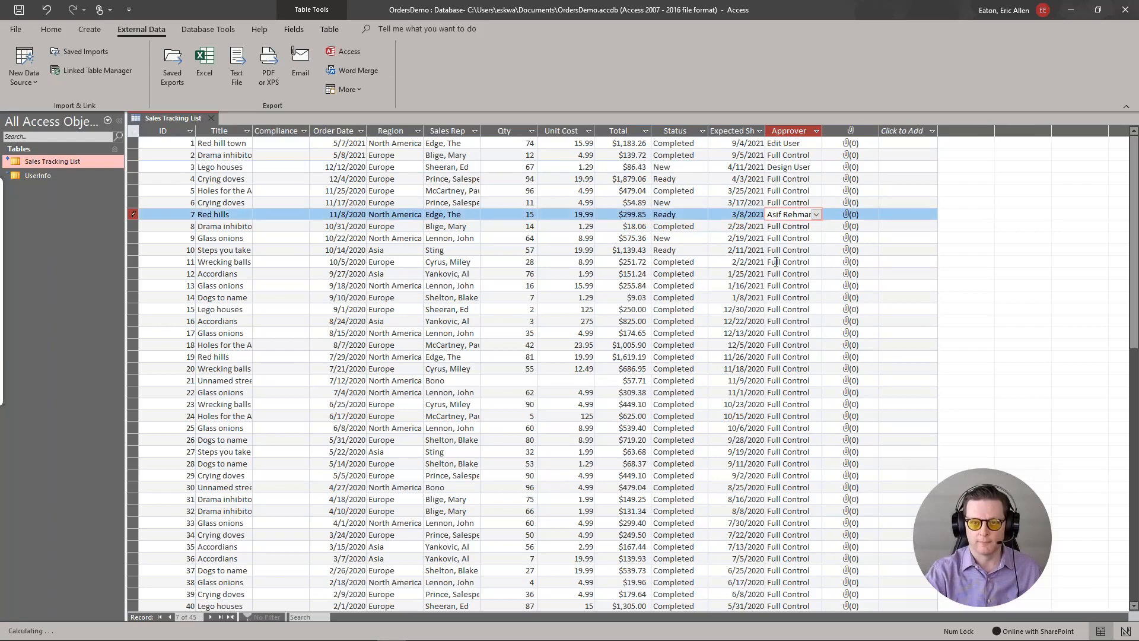
pyautogui.click(803, 226)
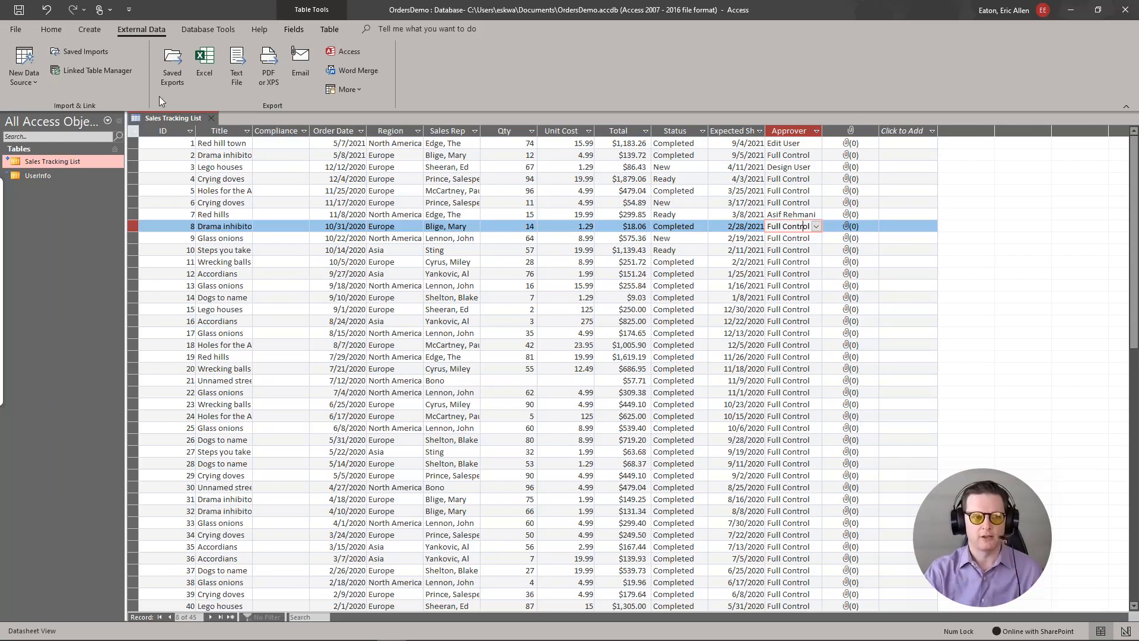
# Step: Create a new query in design view, add the Sales Tracking List table and enlarge its field list
pyautogui.click(87, 31)
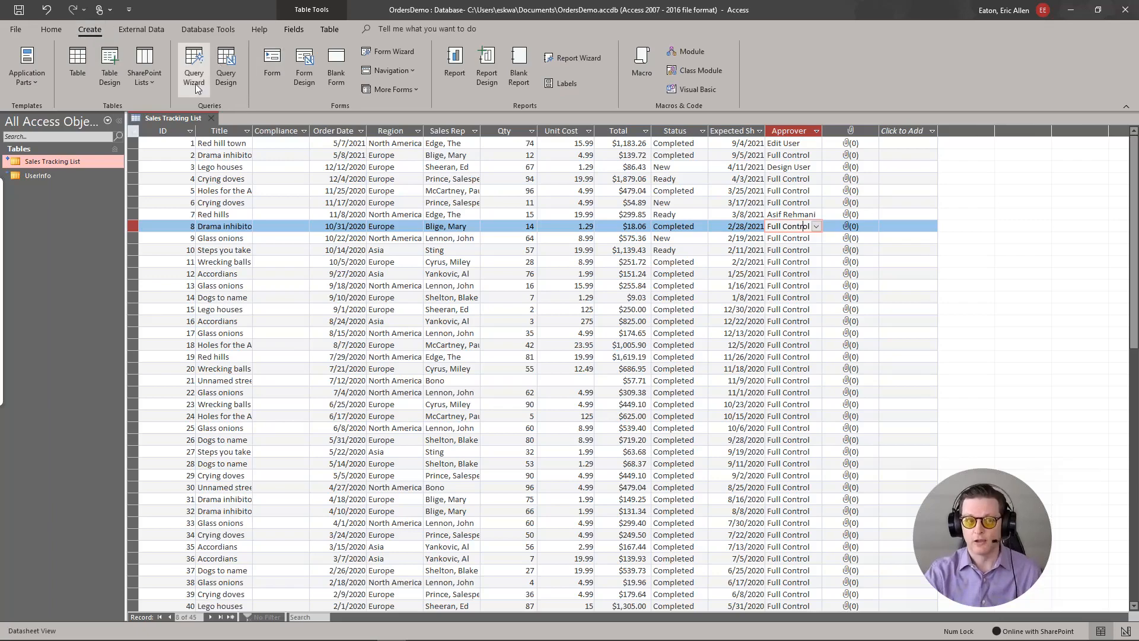
pyautogui.click(226, 80)
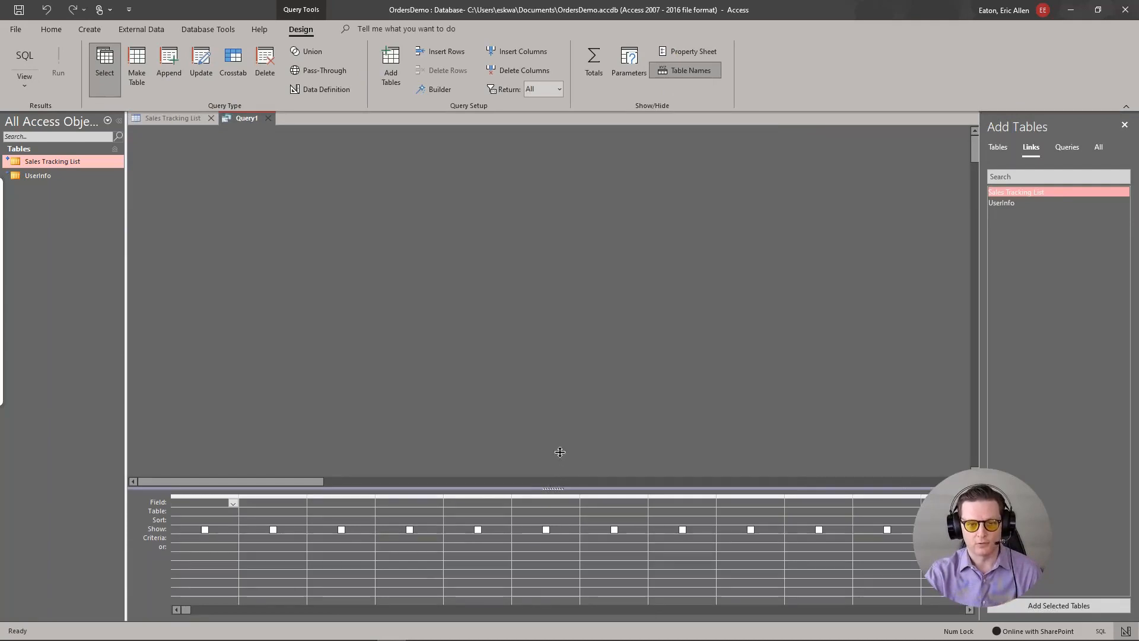
pyautogui.moveTo(560, 452); pyautogui.dragTo(557, 401)
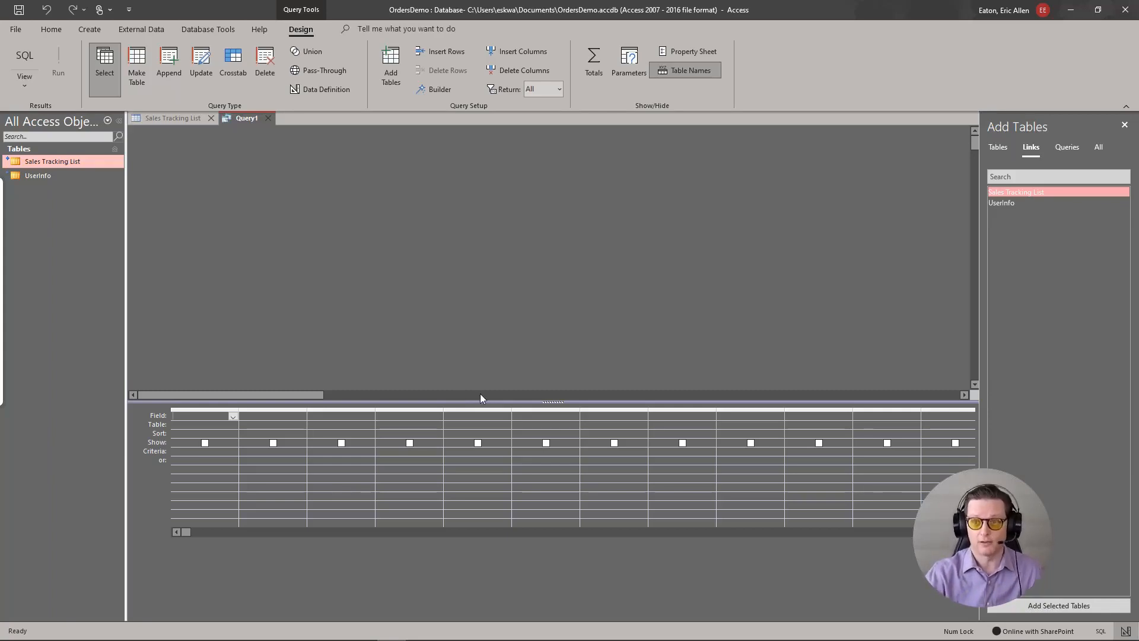
pyautogui.moveTo(1030, 191); pyautogui.dragTo(1062, 197)
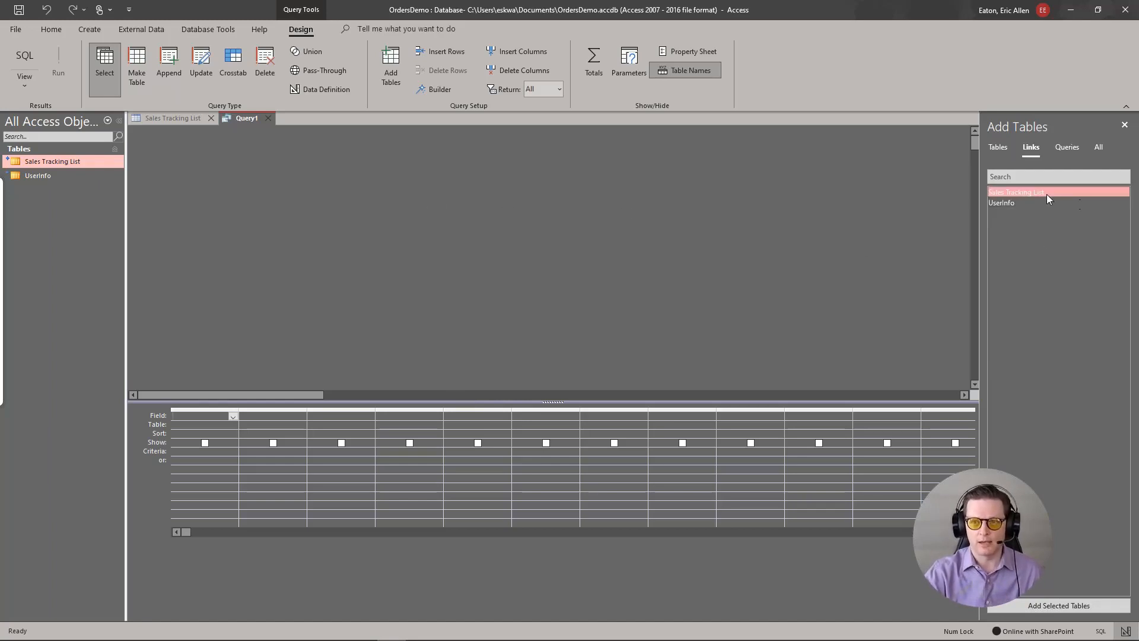
pyautogui.moveTo(27, 162); pyautogui.dragTo(255, 178)
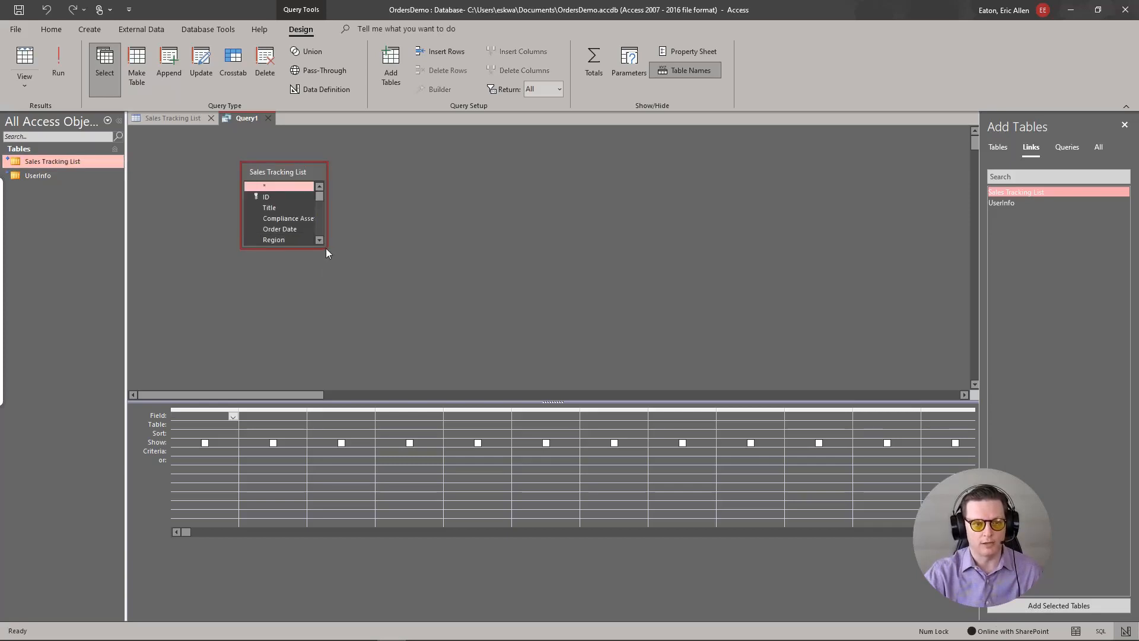
pyautogui.moveTo(326, 251); pyautogui.dragTo(360, 356)
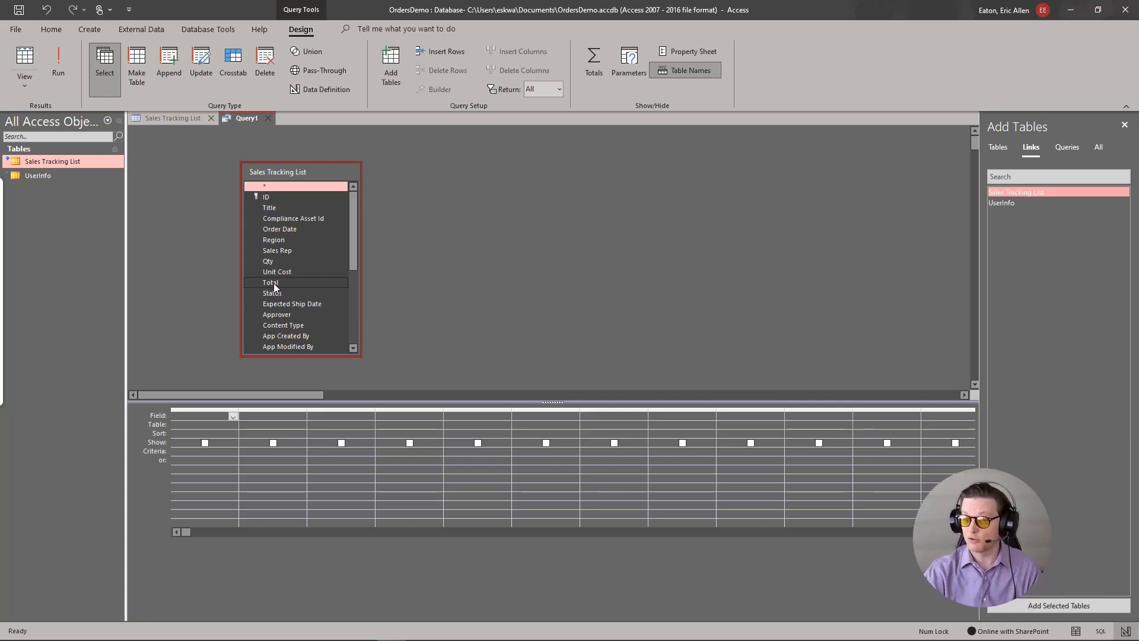
# Step: Add the Order Date field to the query and view its results in the datasheet
pyautogui.click(280, 230)
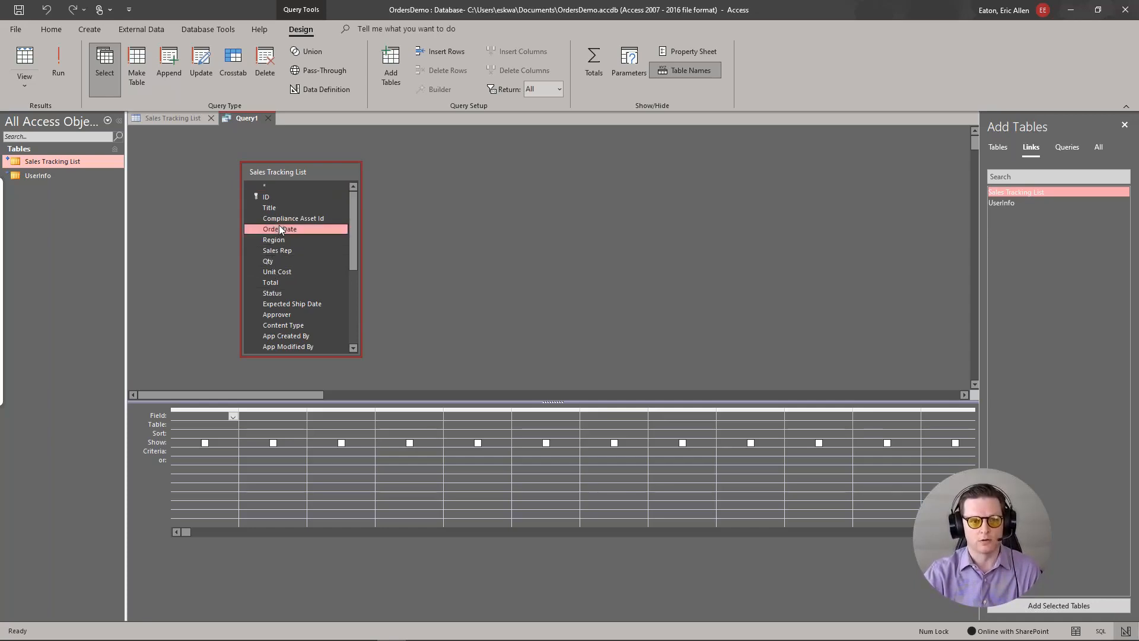
pyautogui.doubleClick(280, 230)
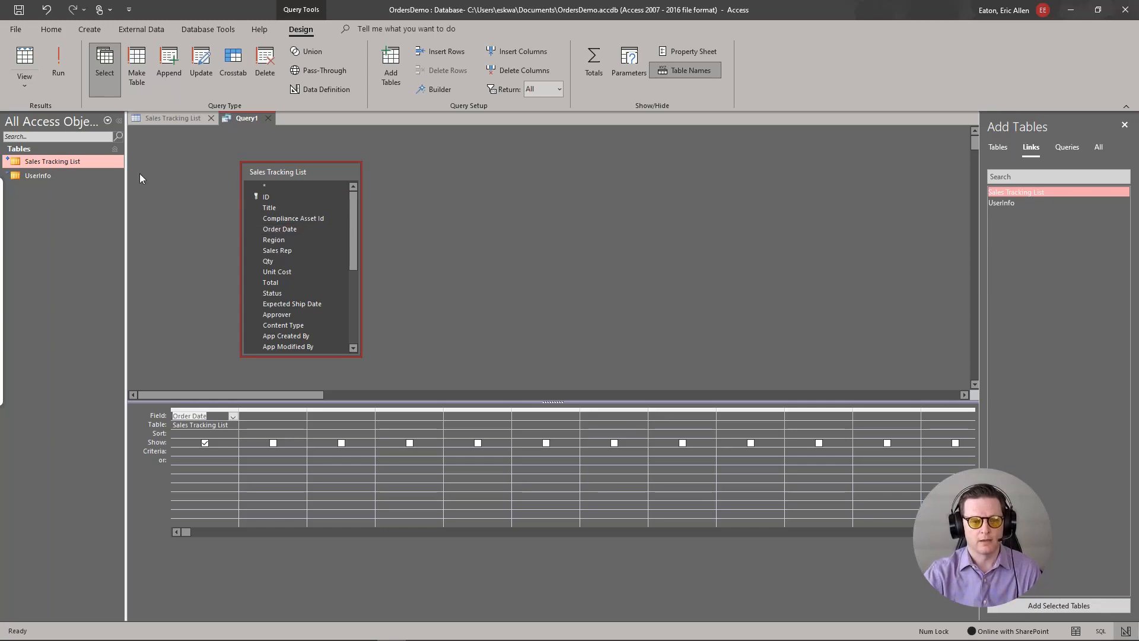
pyautogui.click(24, 59)
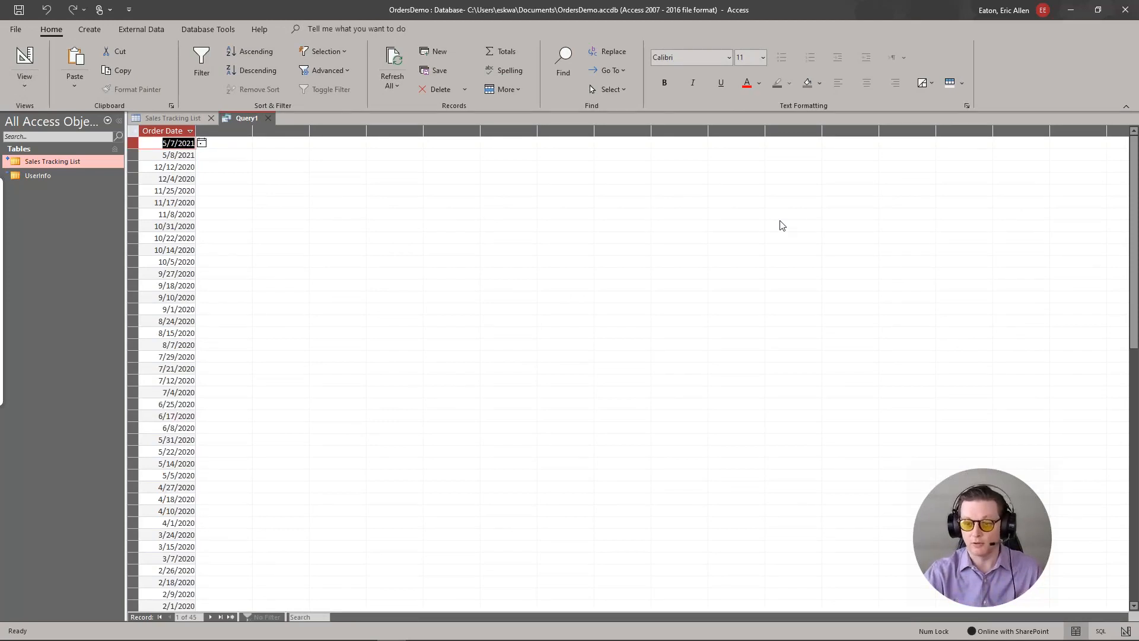
pyautogui.click(24, 56)
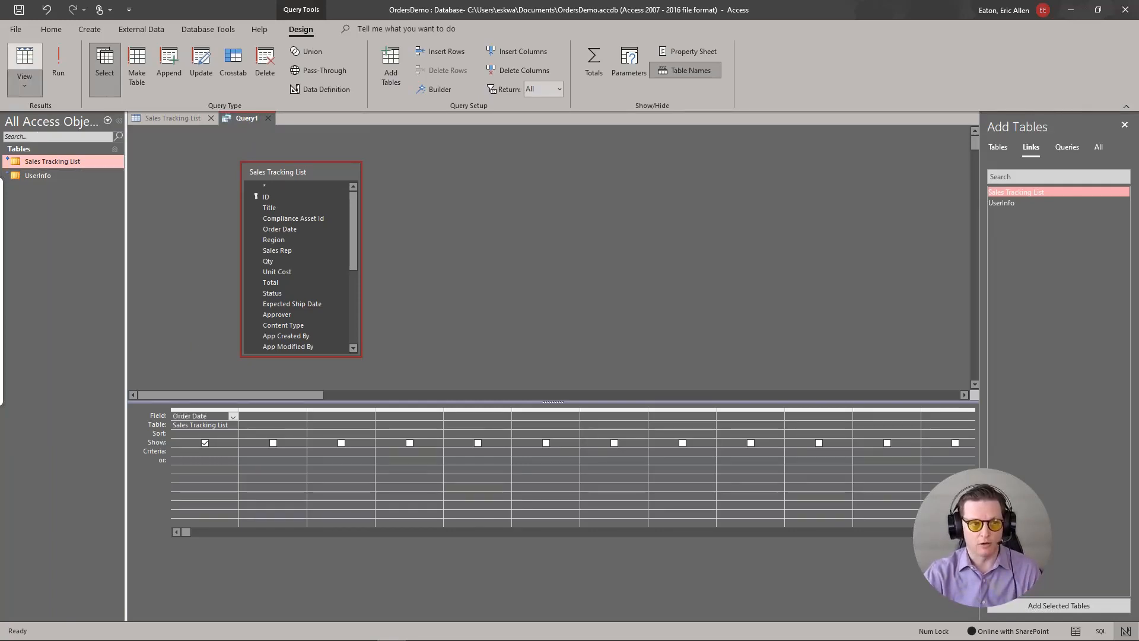
pyautogui.click(25, 59)
# Step: Change the third record's Order Date to 12/23/2020 in the query results and commit the record
pyautogui.click(171, 168)
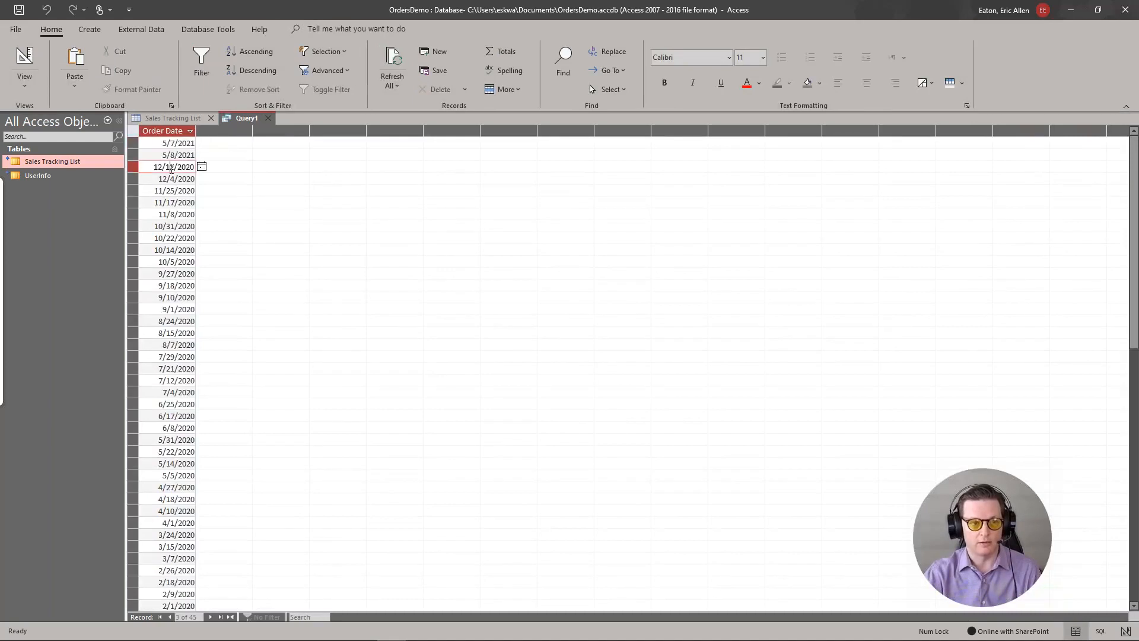
pyautogui.doubleClick(171, 167)
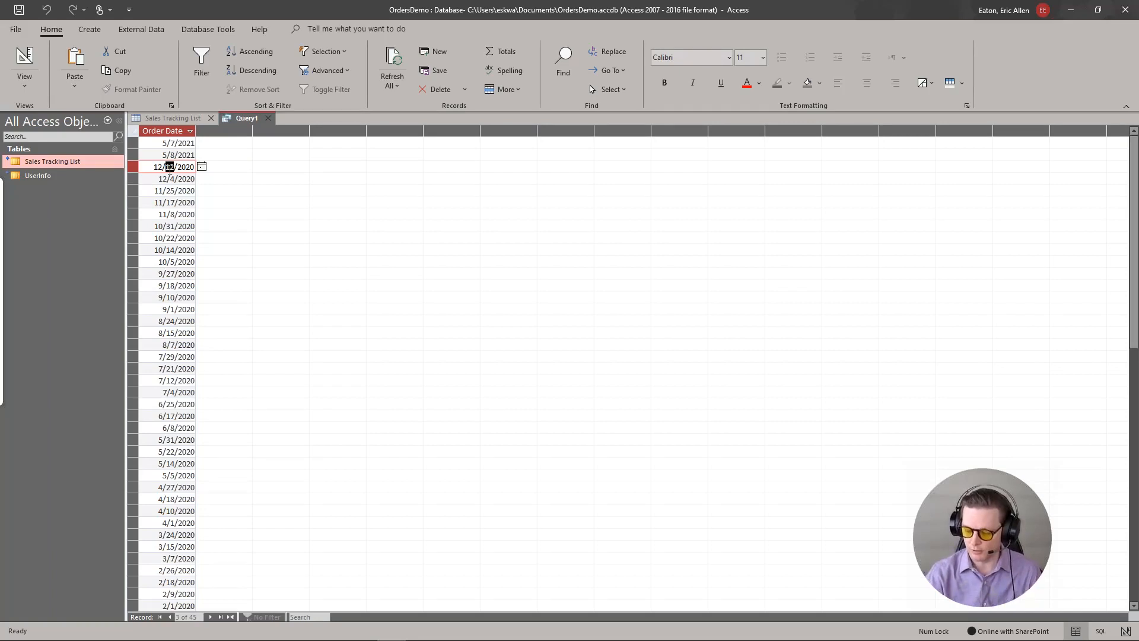
pyautogui.write('23')
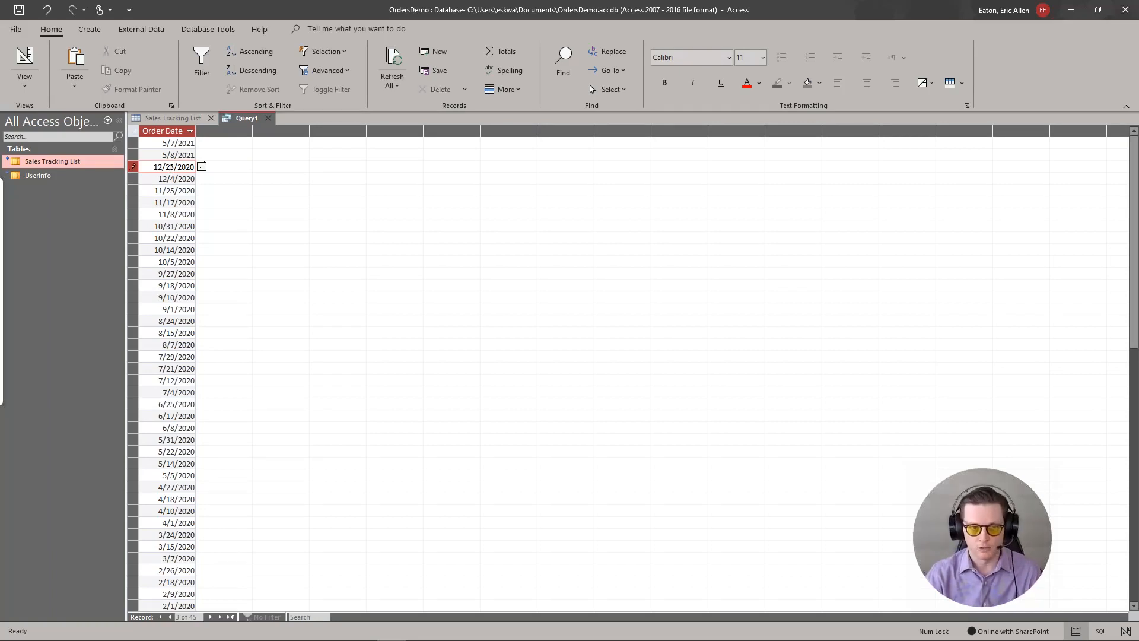
pyautogui.press('Down')
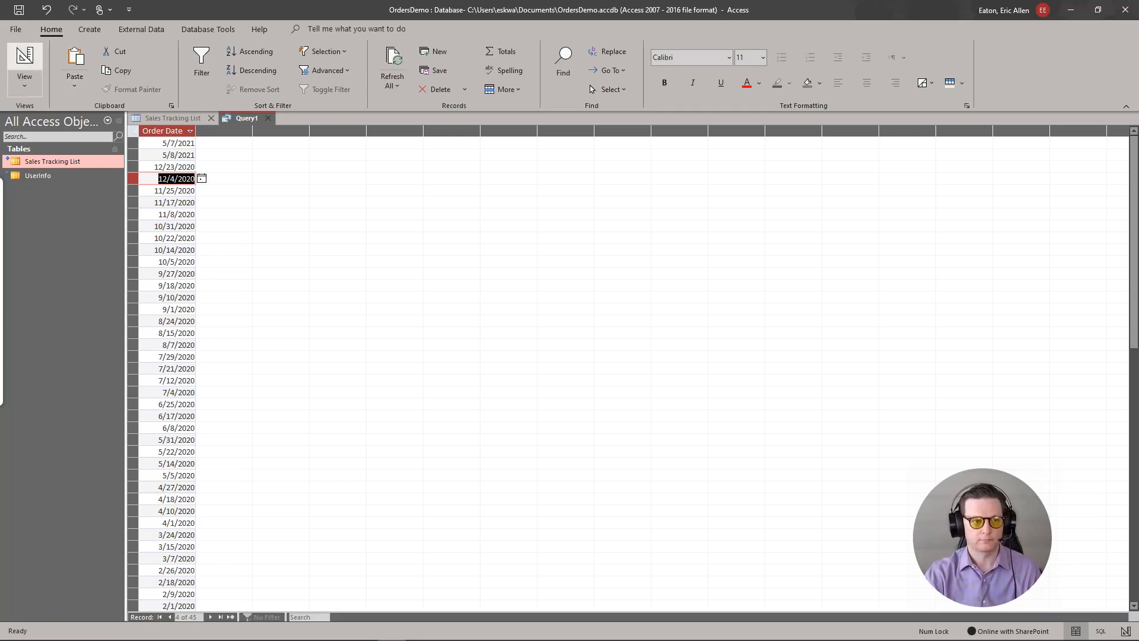
# Step: Restrict the query to Order Dates before 7/7/2020 with the criterion <7/7/2020 and view the results
pyautogui.click(24, 60)
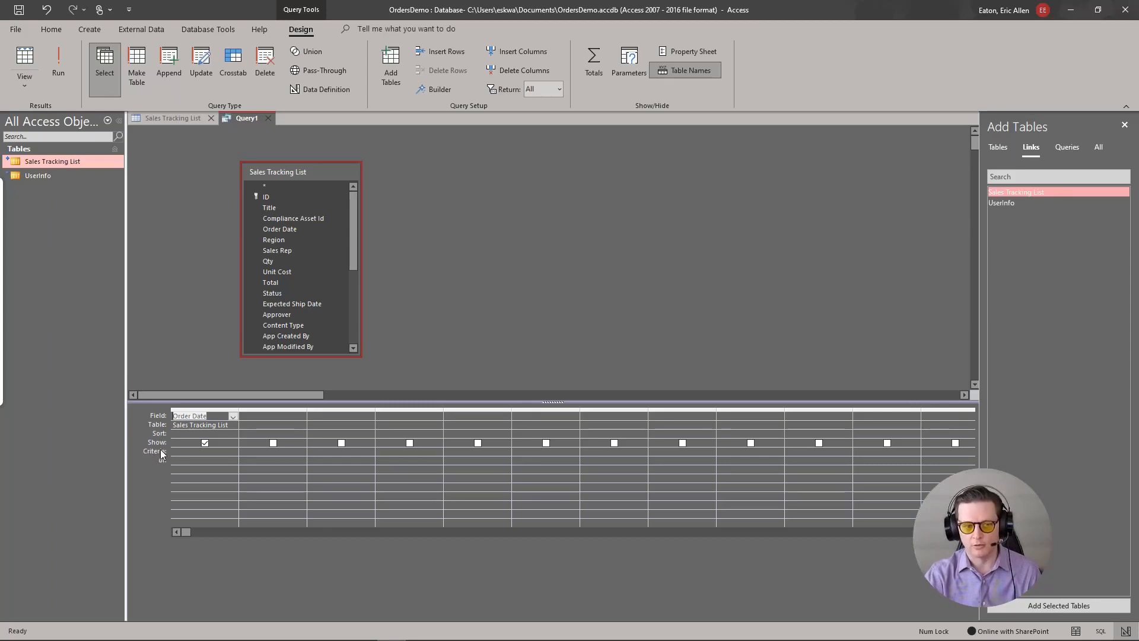
pyautogui.click(183, 452)
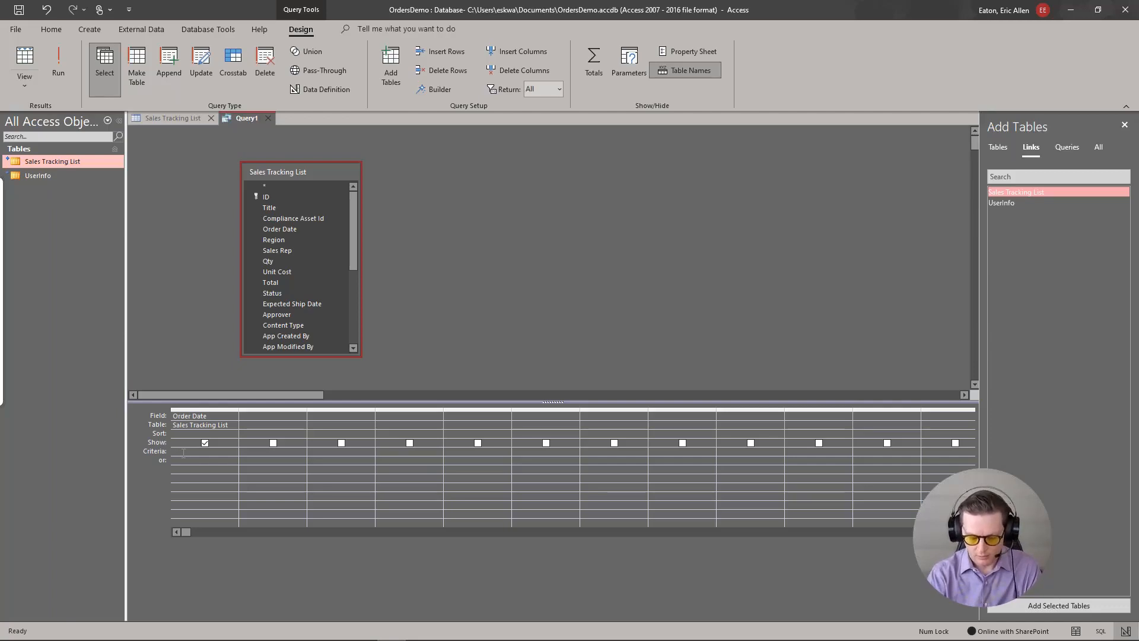
pyautogui.write('<')
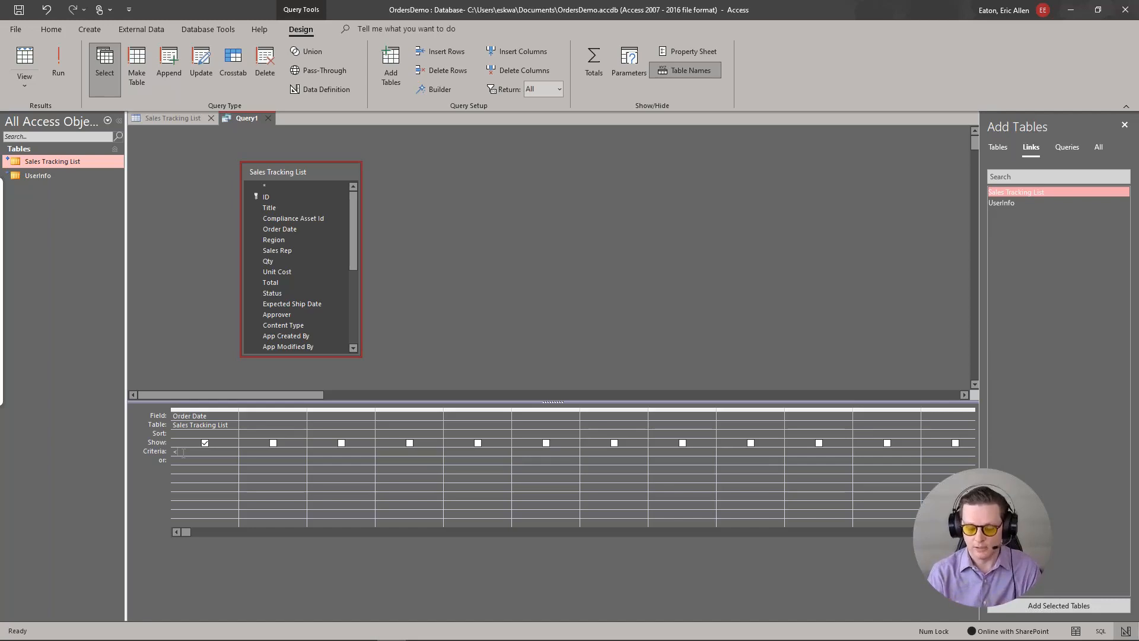
pyautogui.write('7')
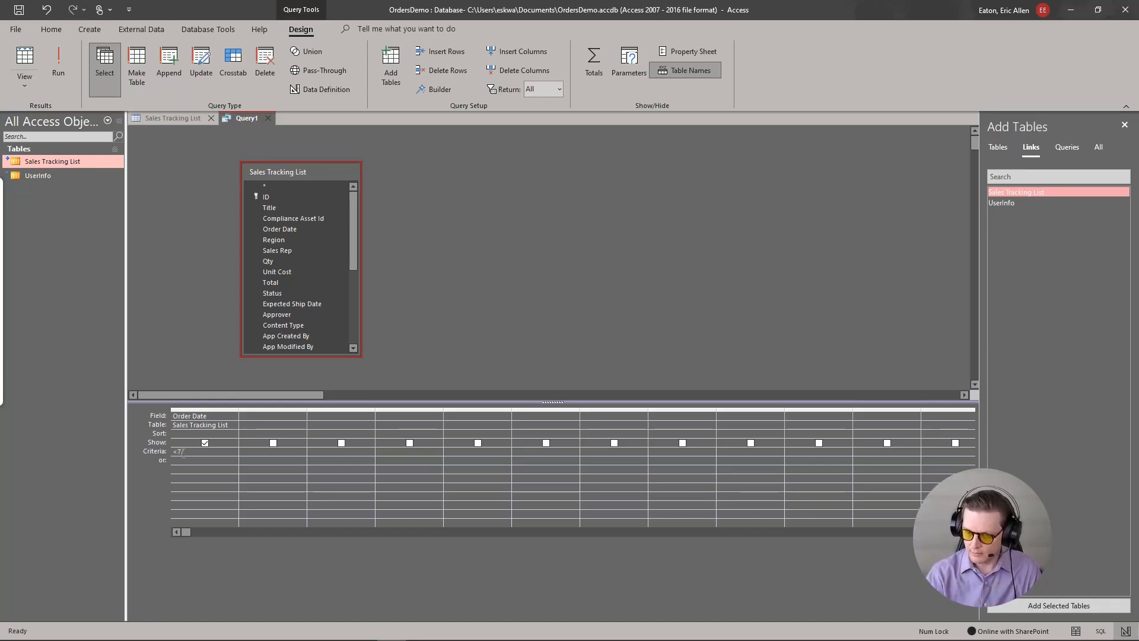
pyautogui.write('/7/20202')
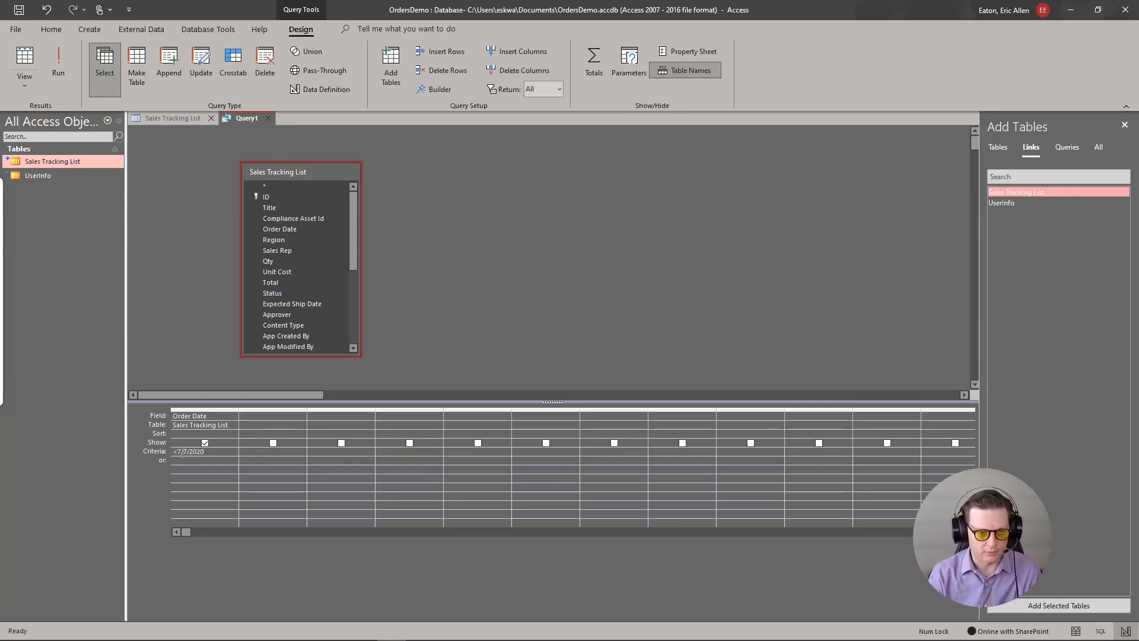
pyautogui.press('Return')
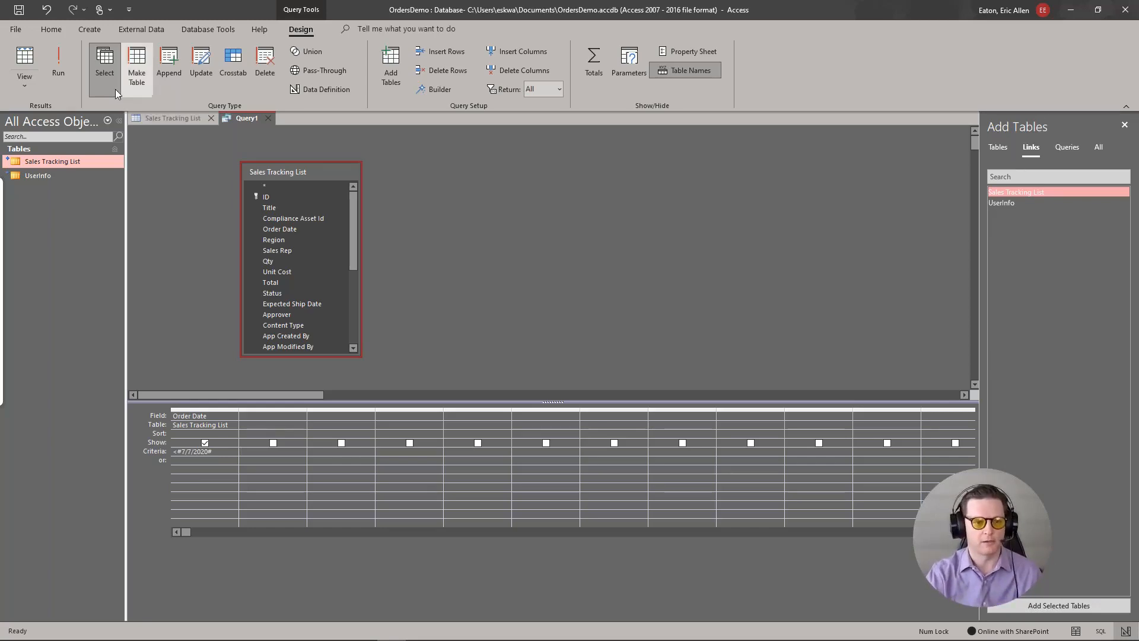
pyautogui.click(25, 60)
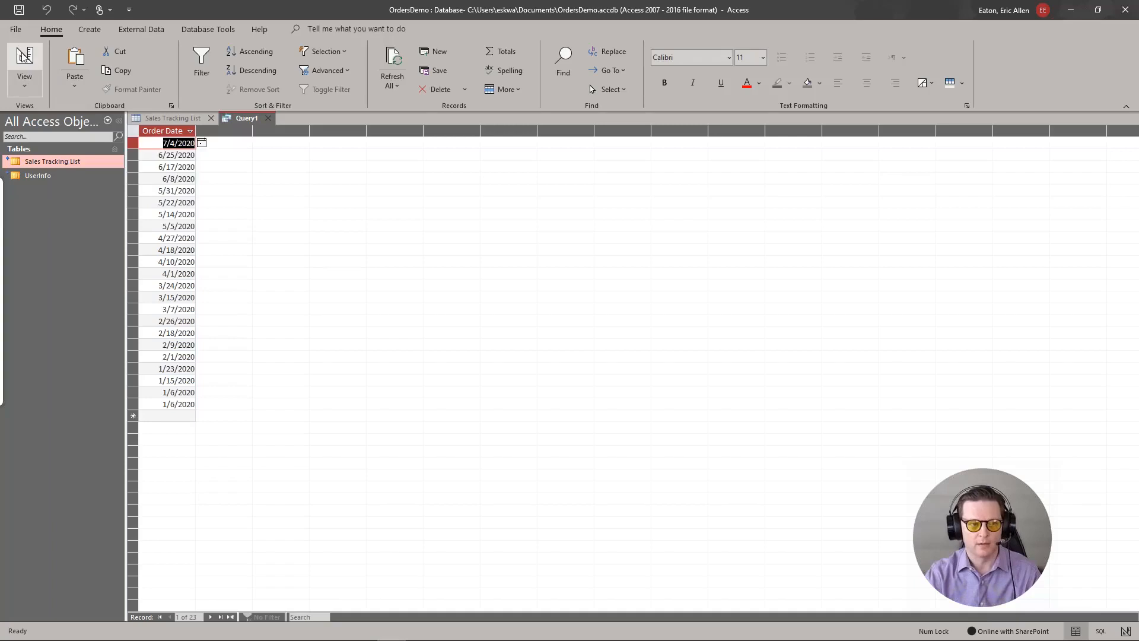
# Step: Sort the query by Order Date in ascending order and view the results
pyautogui.click(25, 59)
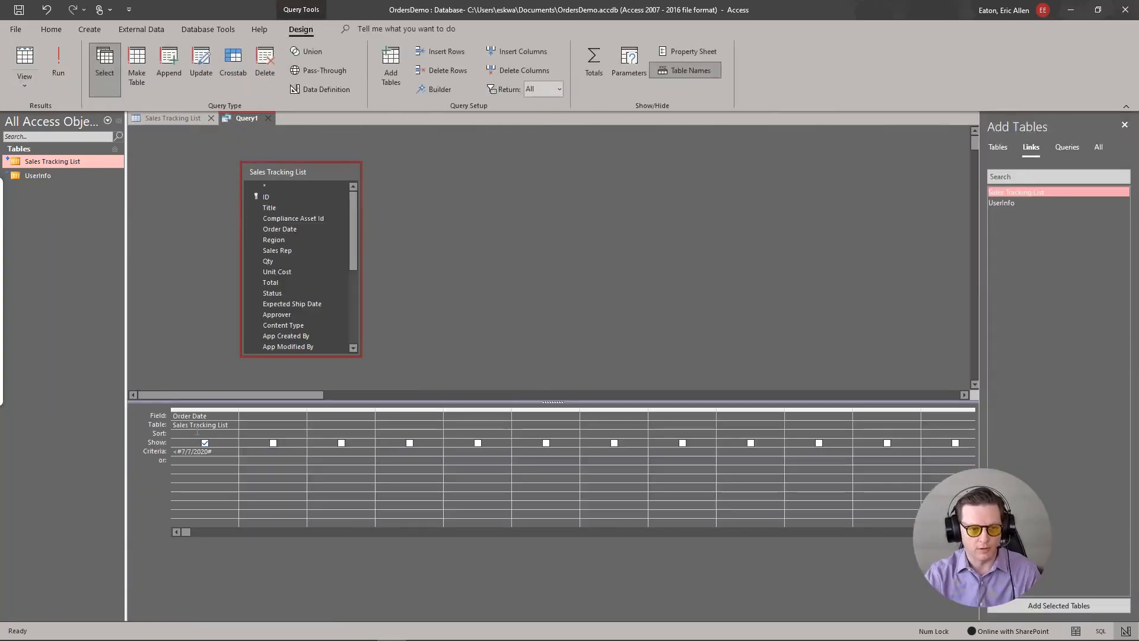
pyautogui.click(233, 434)
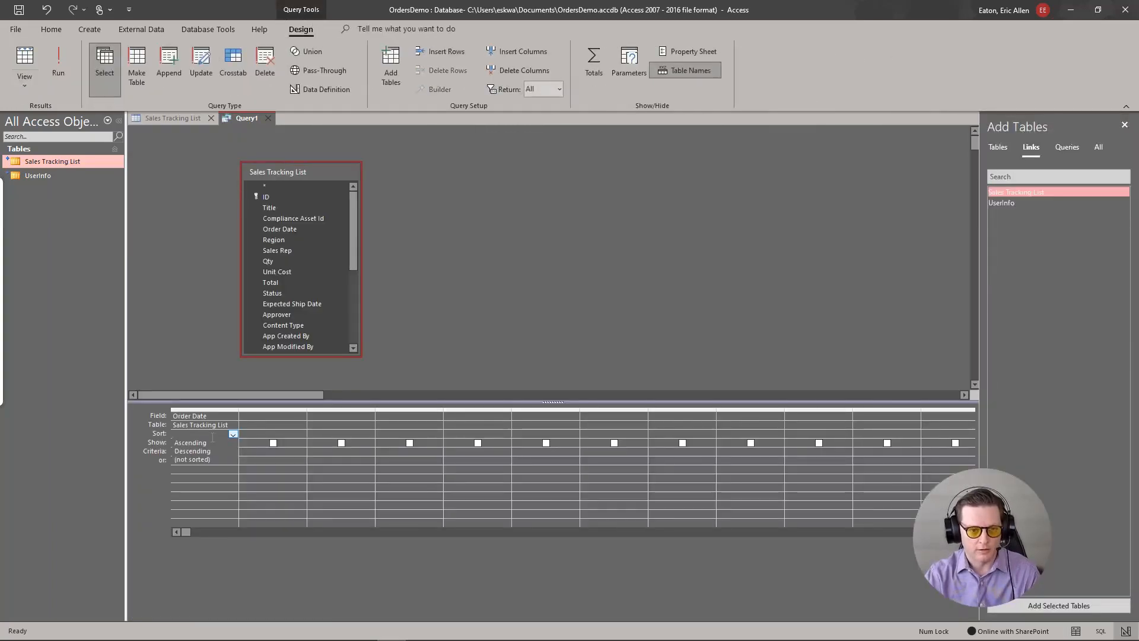
pyautogui.click(206, 443)
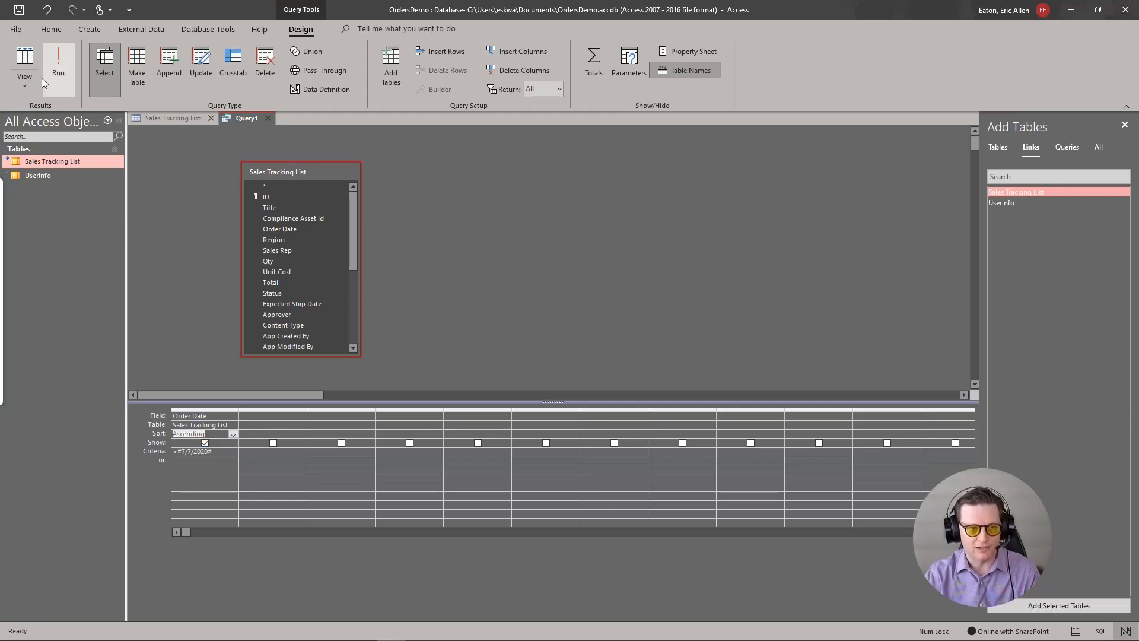
pyautogui.click(24, 65)
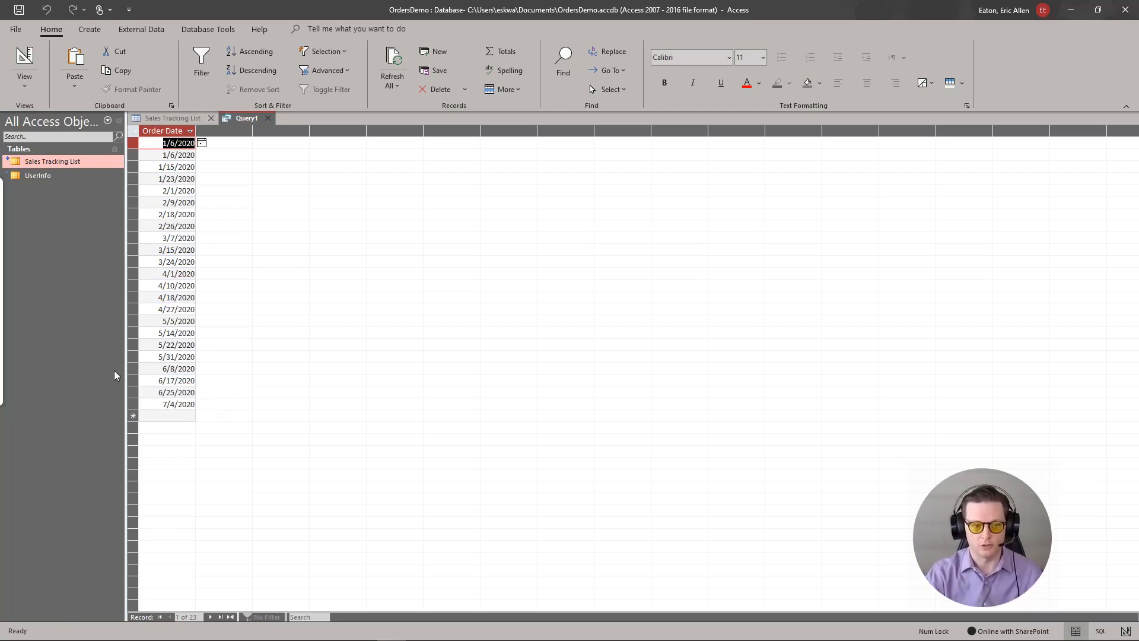
# Step: Return the query to Design View and save it under the name Last Year's Orders
pyautogui.click(25, 62)
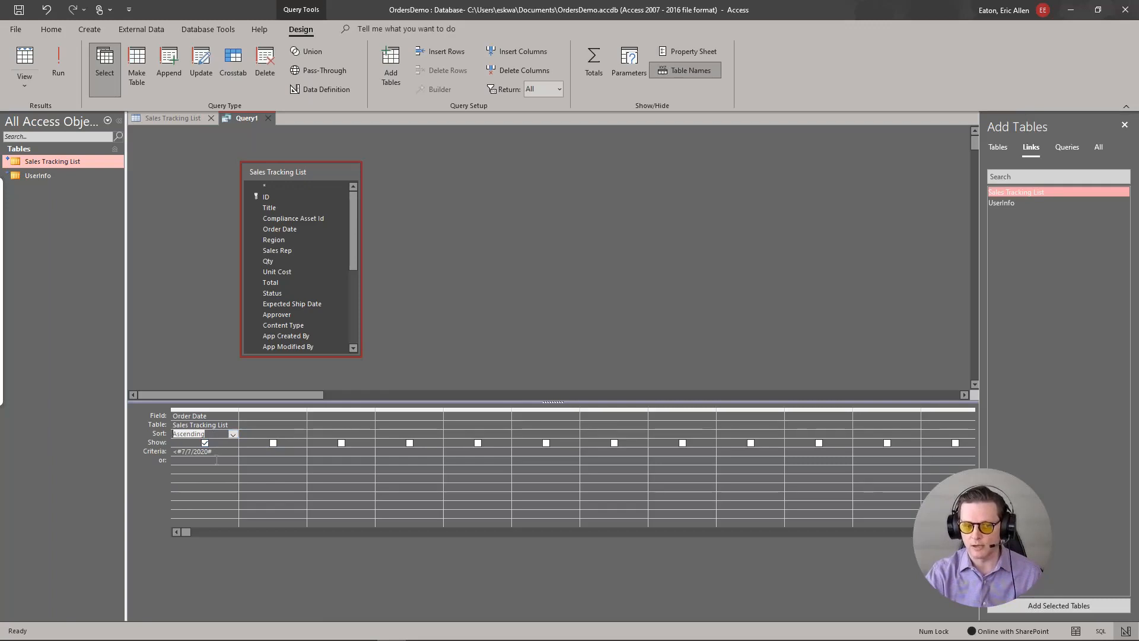
pyautogui.click(19, 10)
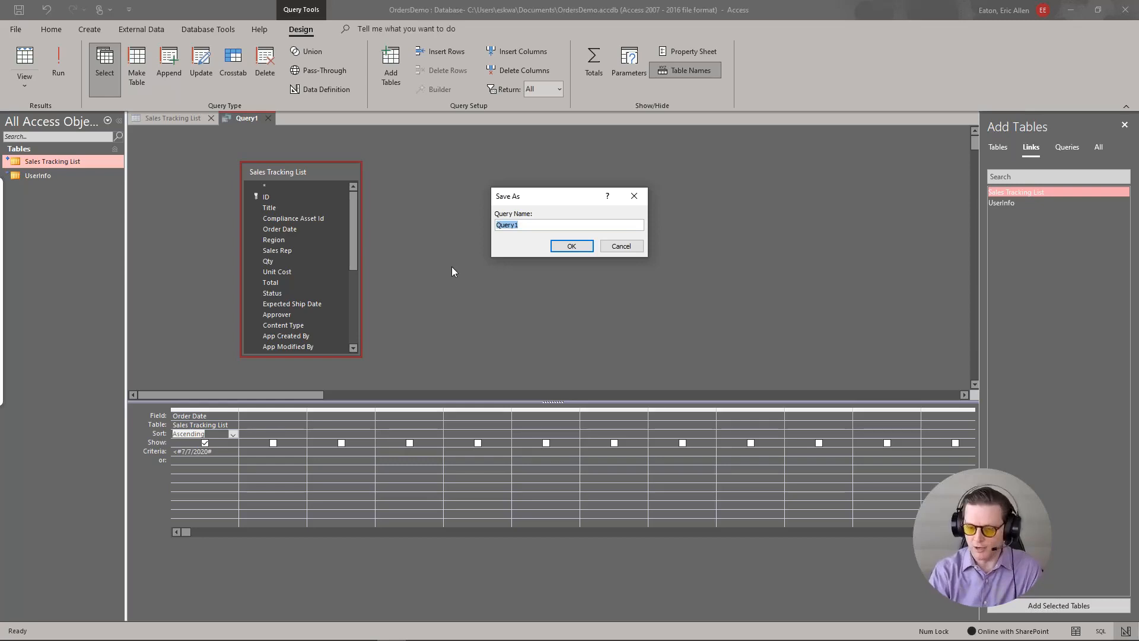
pyautogui.write('L')
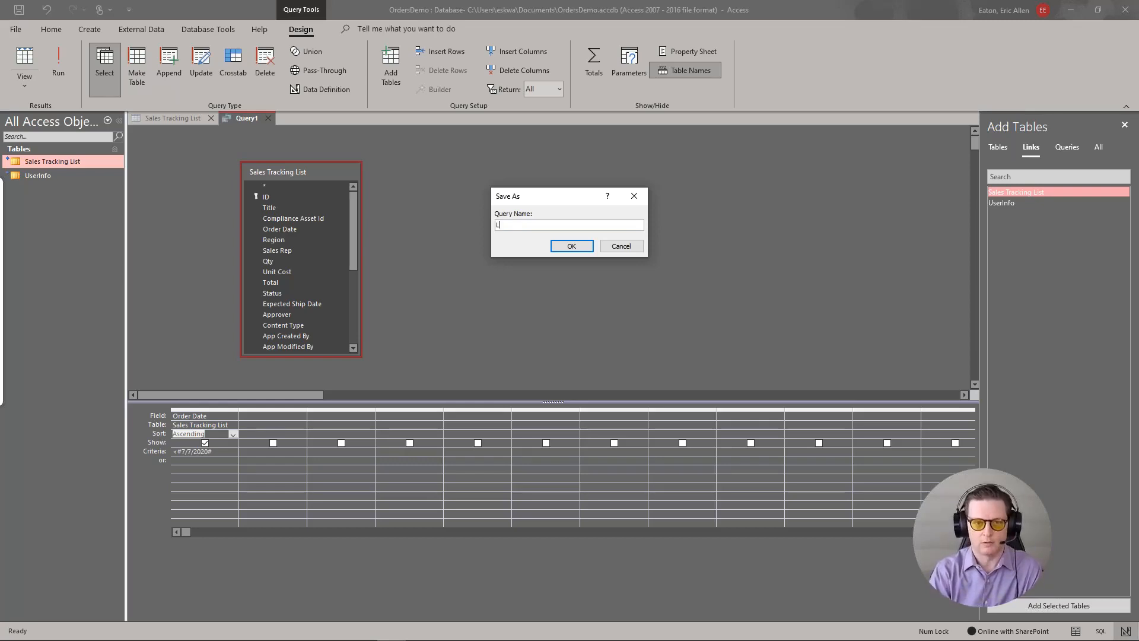
pyautogui.write('ast Yea')
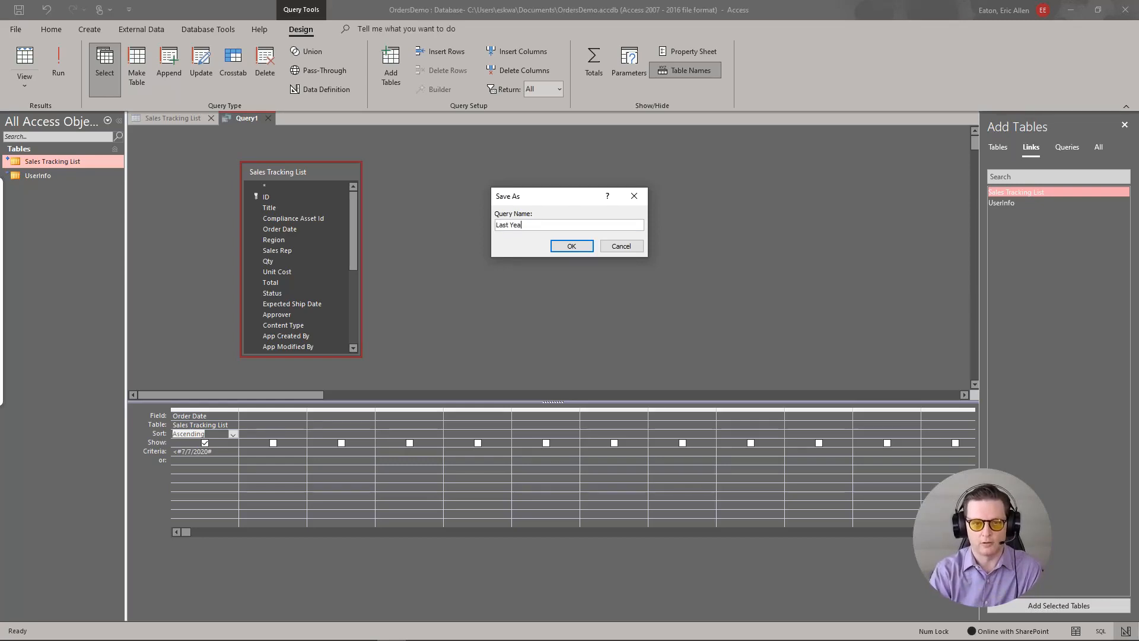
pyautogui.write("r's Orders")
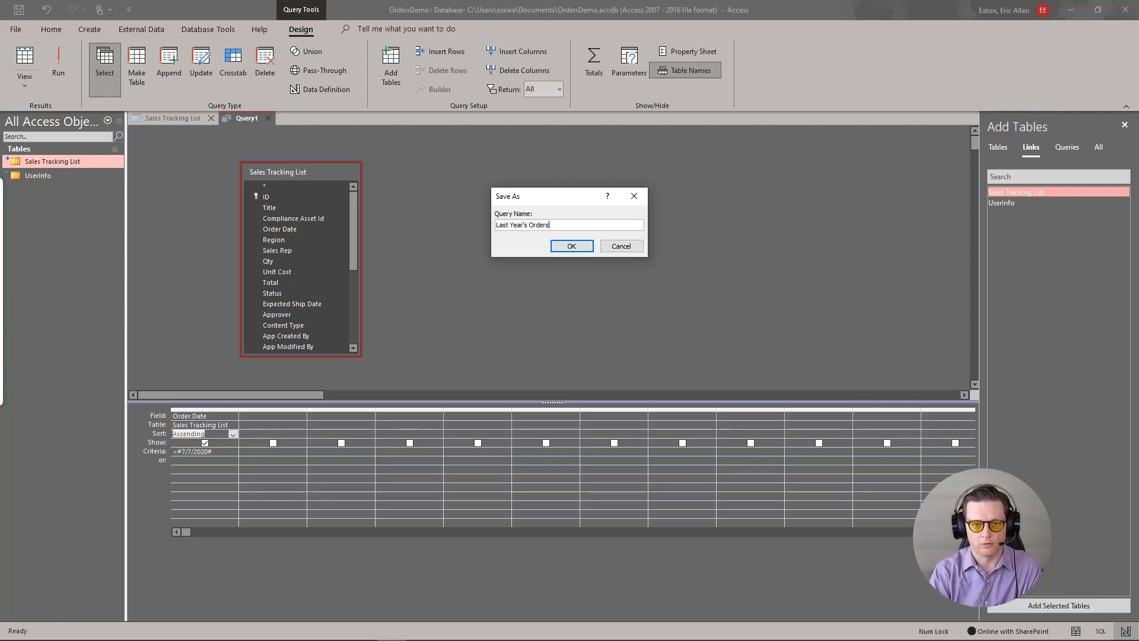
pyautogui.press('Return')
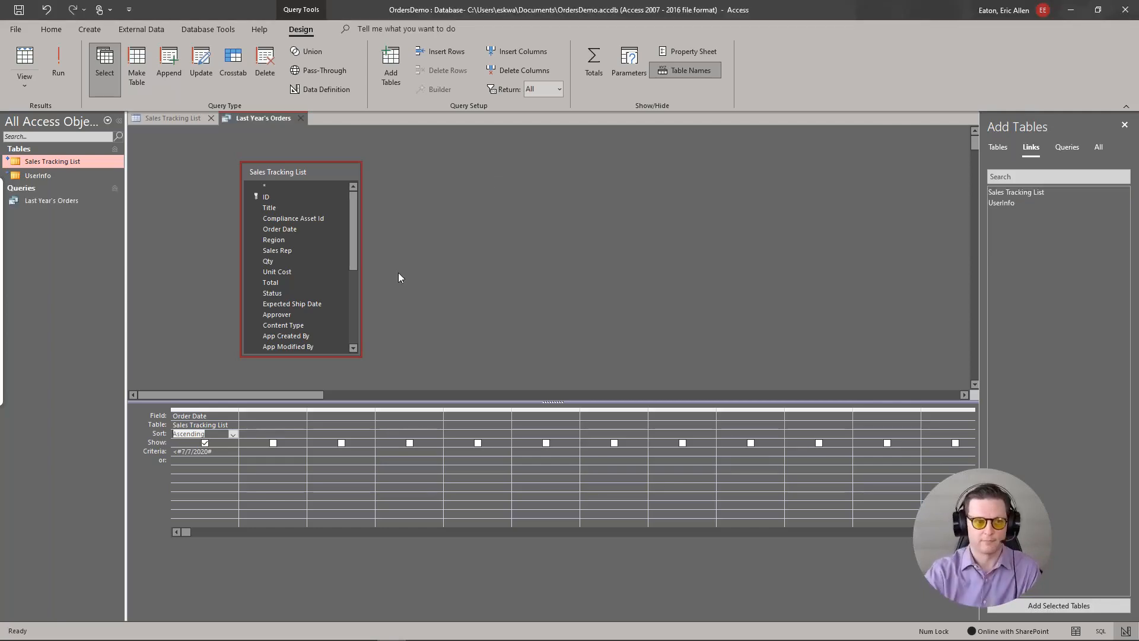
# Step: Close Last Year's Orders, reopen it from the saved queries, review its datasheet results, and return to Design View
pyautogui.click(298, 118)
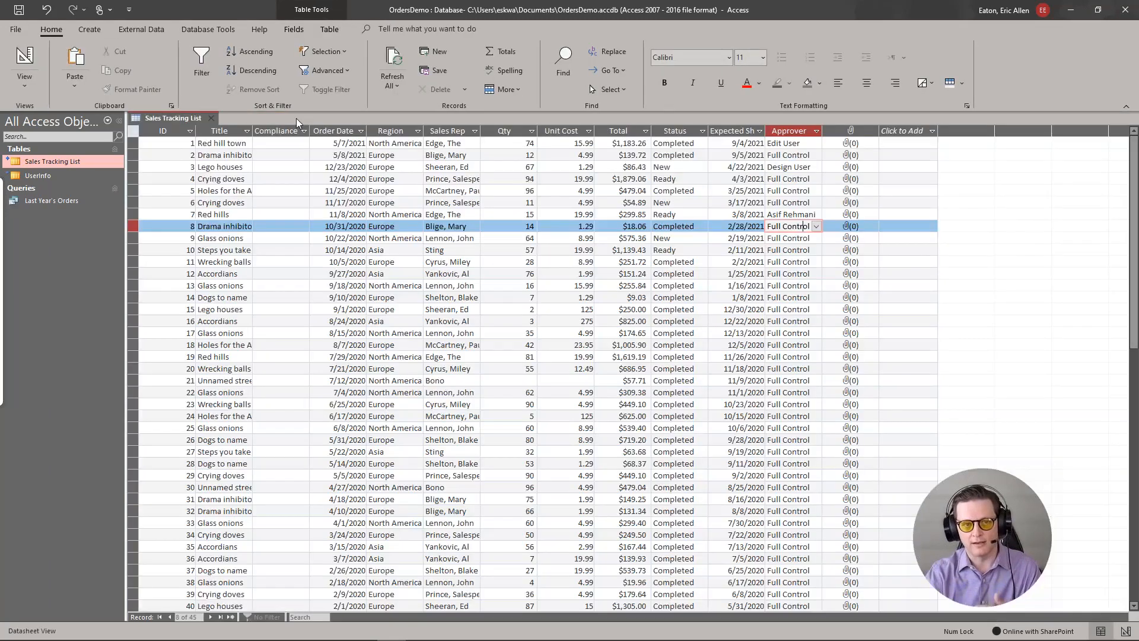
pyautogui.doubleClick(41, 201)
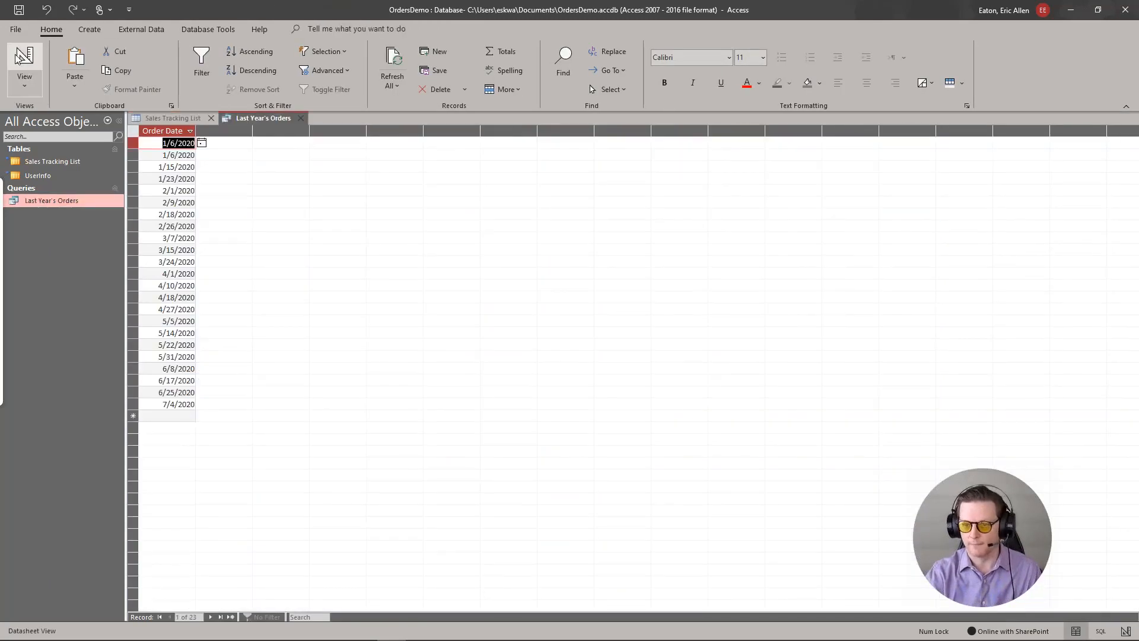
pyautogui.click(21, 57)
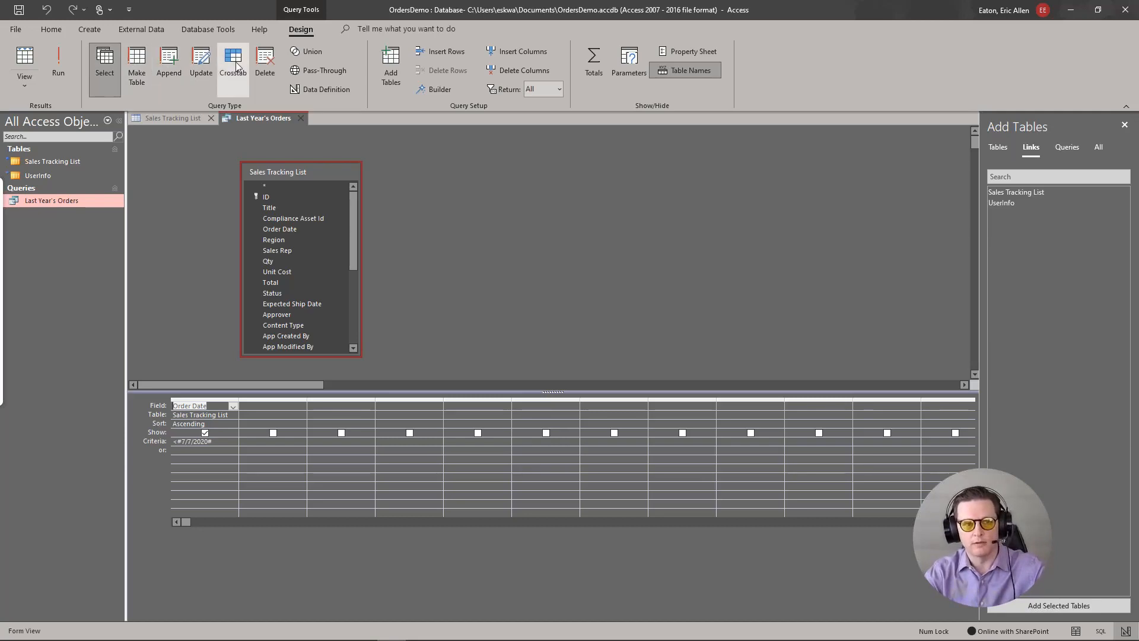
pyautogui.rightClick(65, 200)
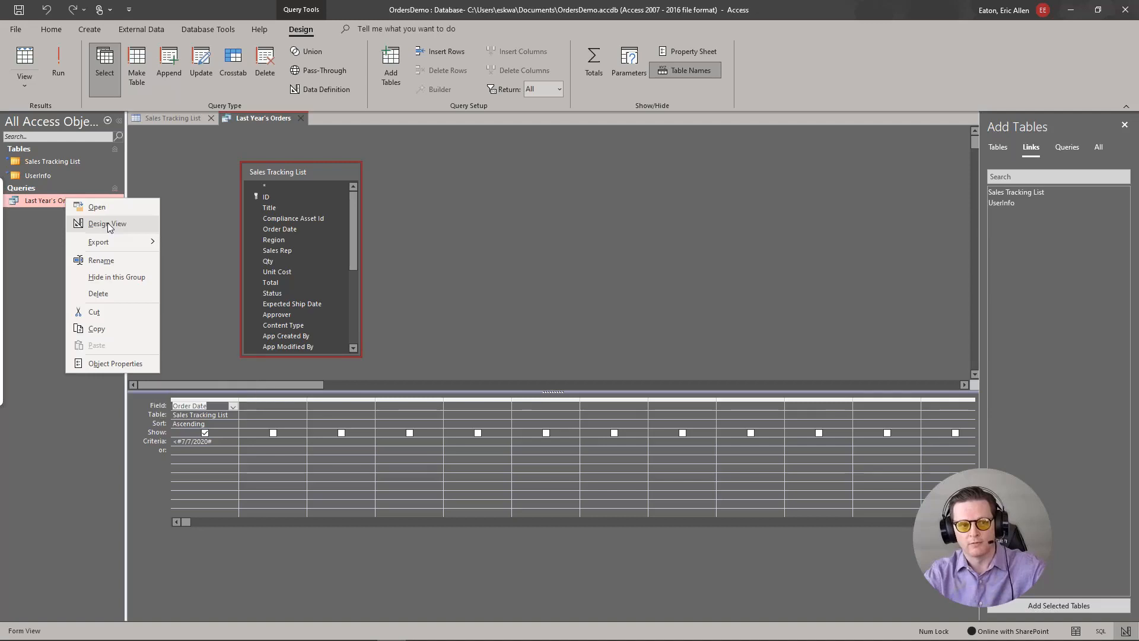
pyautogui.click(23, 59)
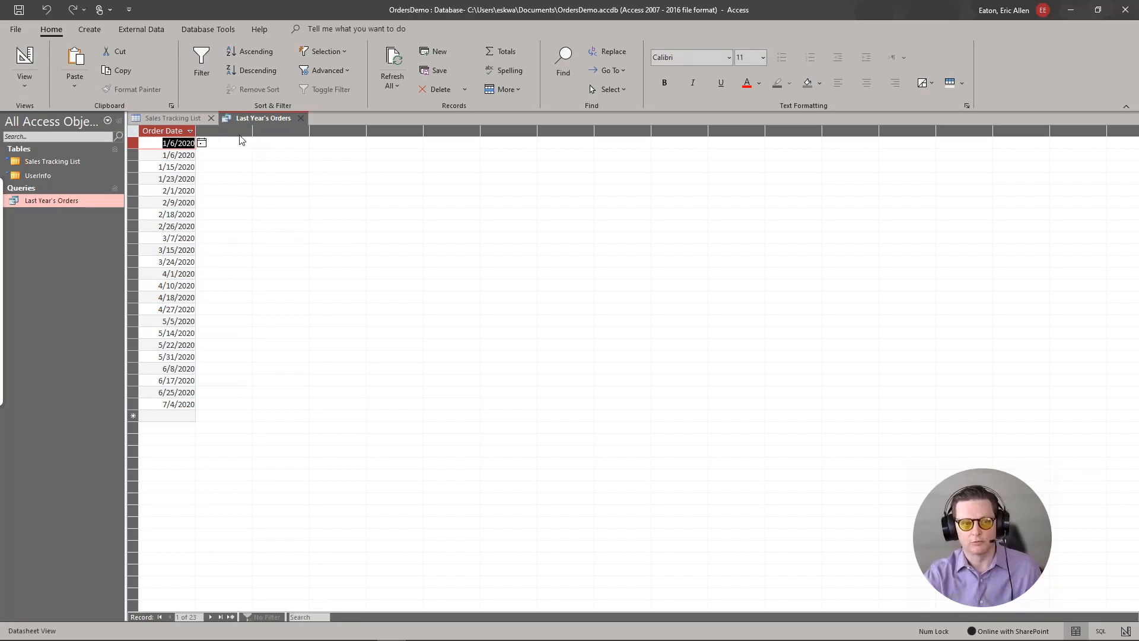
pyautogui.click(30, 56)
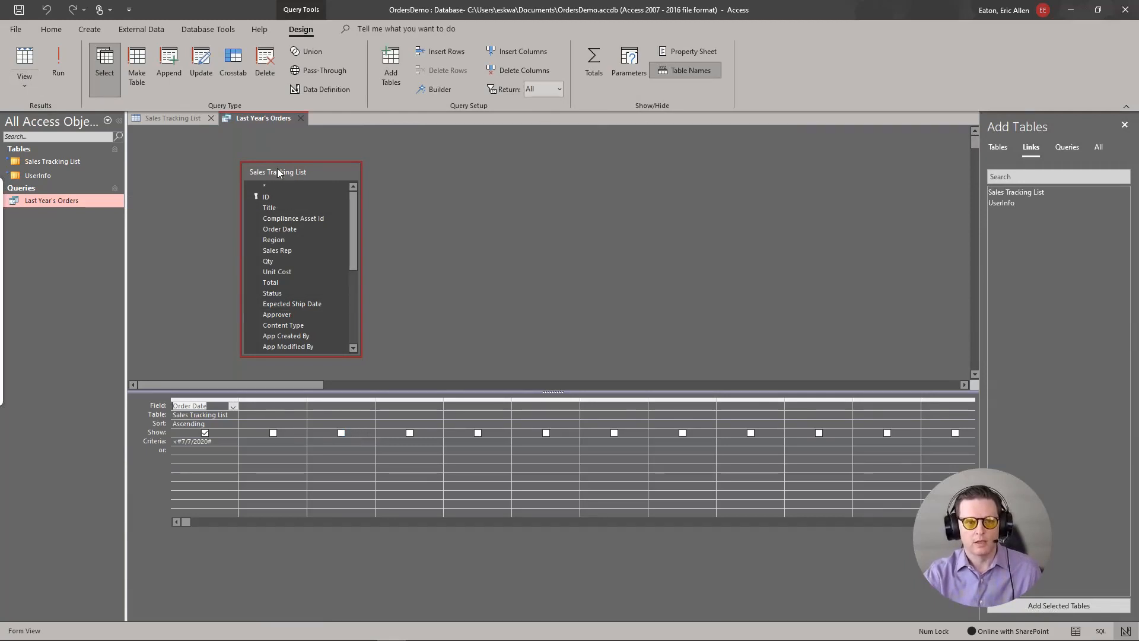
# Step: Convert Last Year's Orders to a Delete query and add the Sales Tracking List all-fields (*) entry to its grid
pyautogui.click(257, 72)
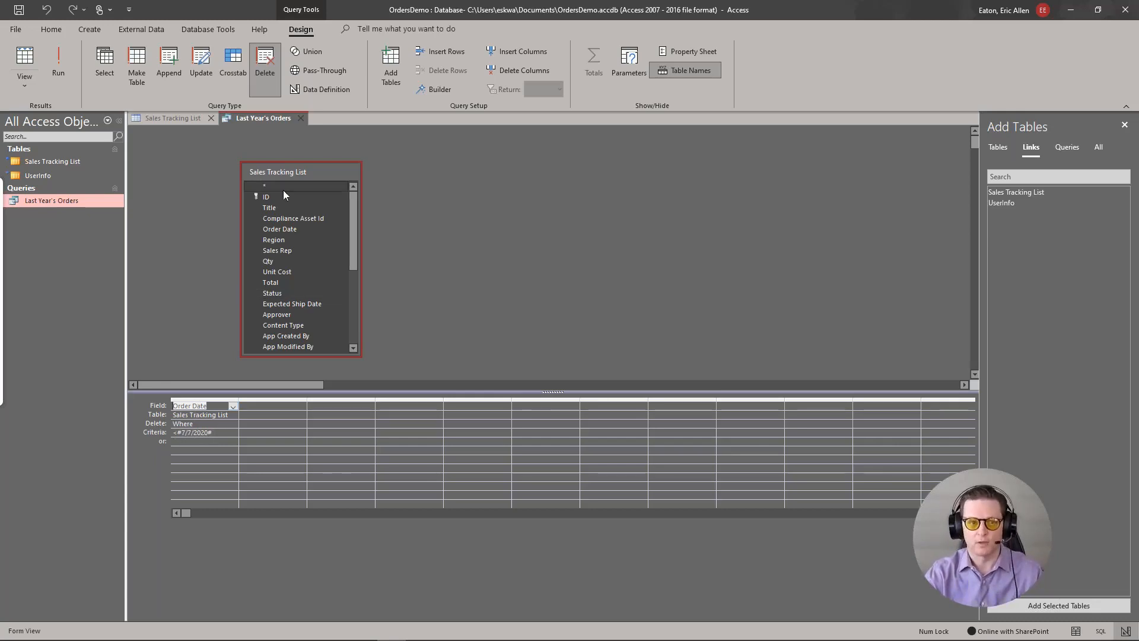
pyautogui.click(290, 423)
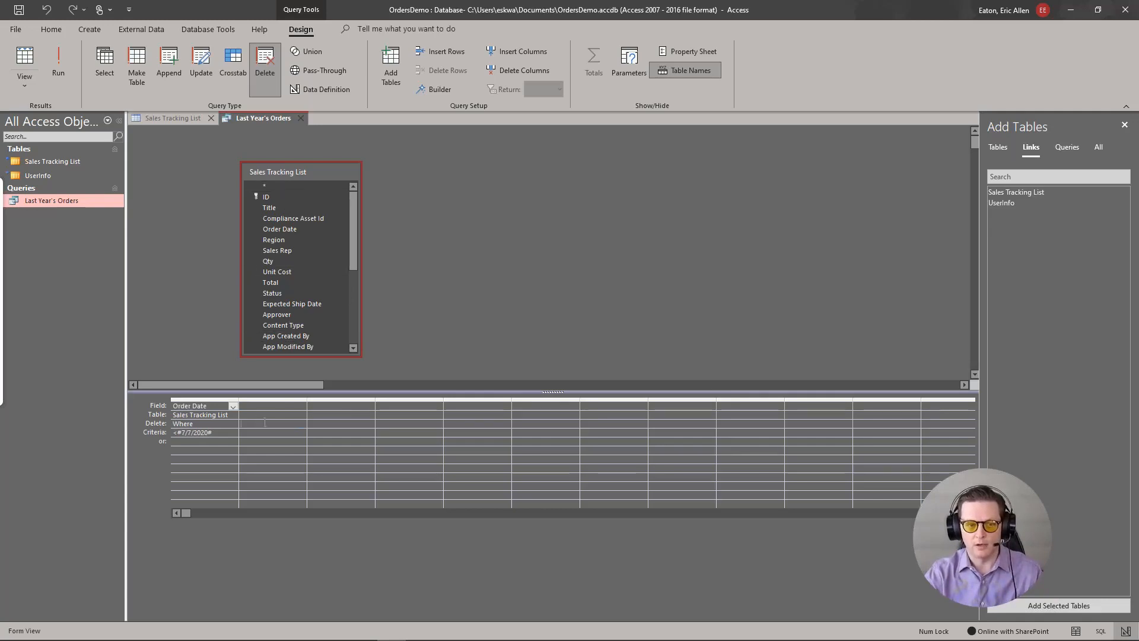
pyautogui.click(302, 424)
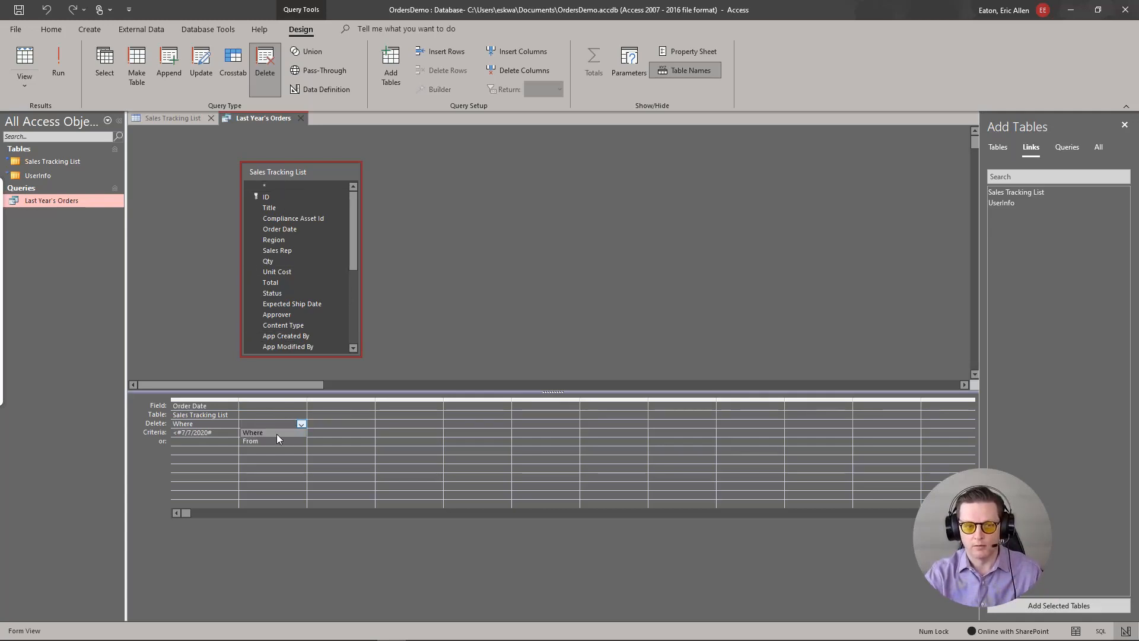
pyautogui.click(401, 253)
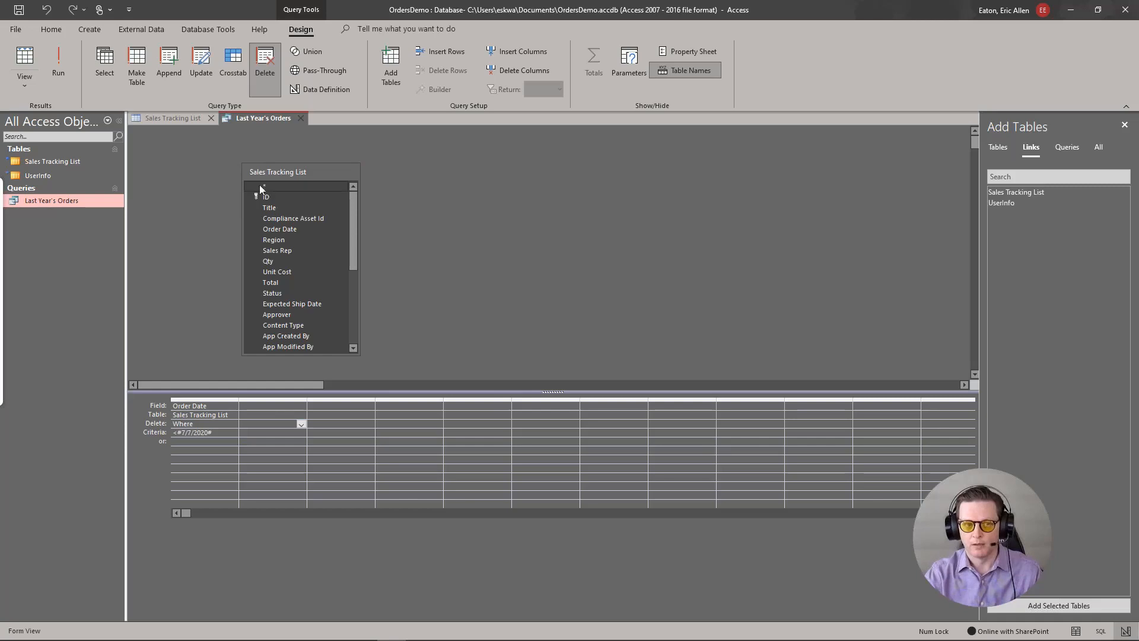
pyautogui.click(276, 186)
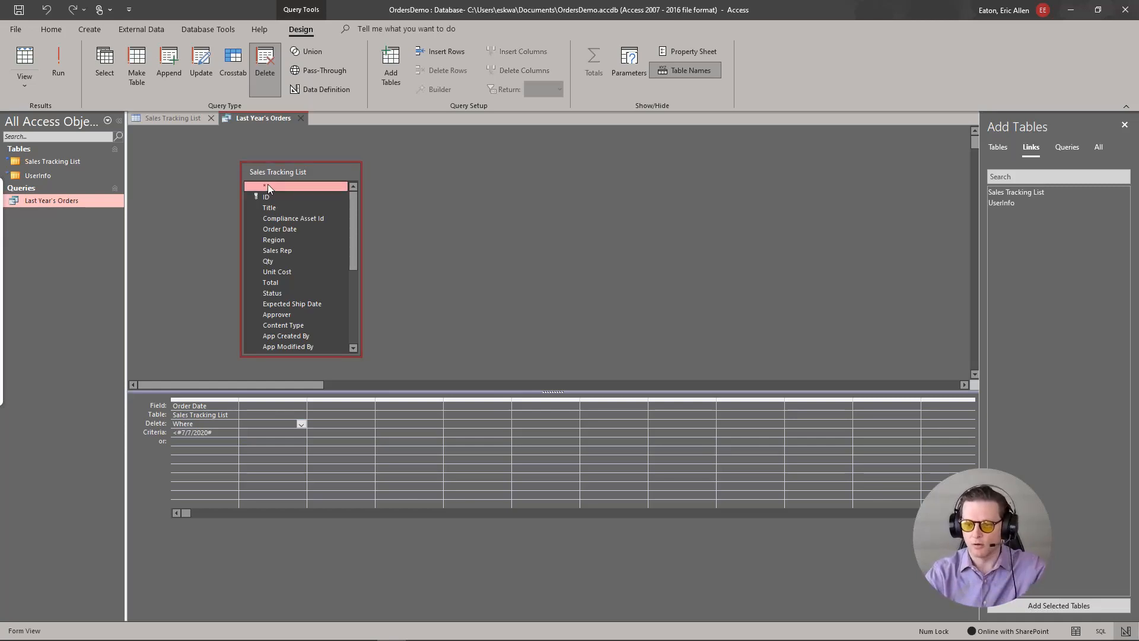
pyautogui.doubleClick(269, 186)
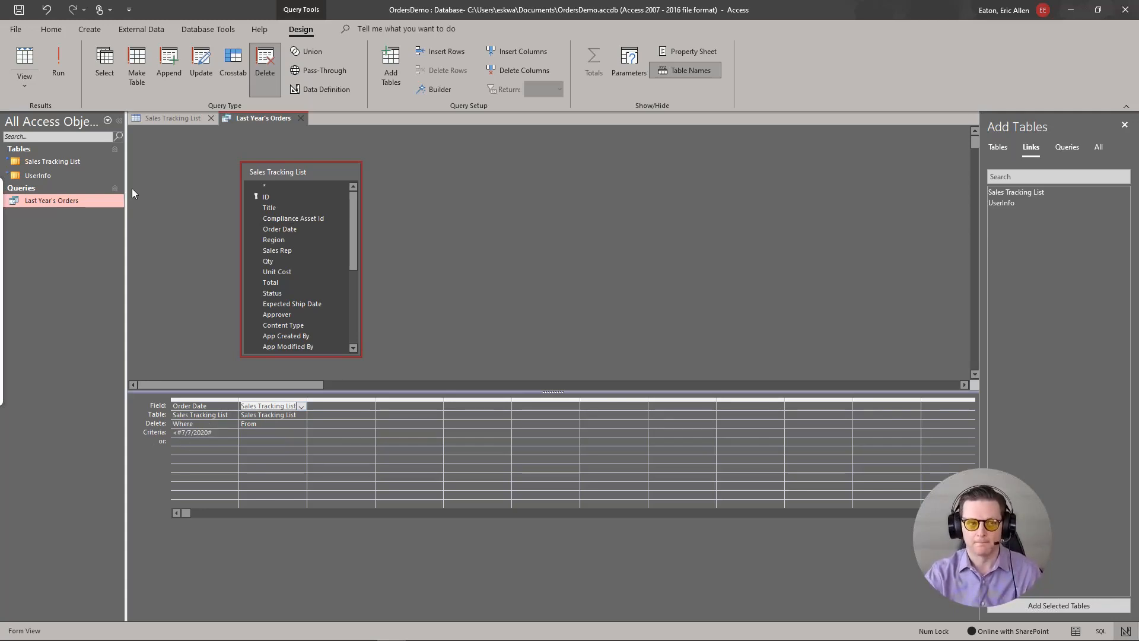
# Step: Preview the records matched by the delete query, then run it and accept deleting them from the linked list
pyautogui.click(26, 79)
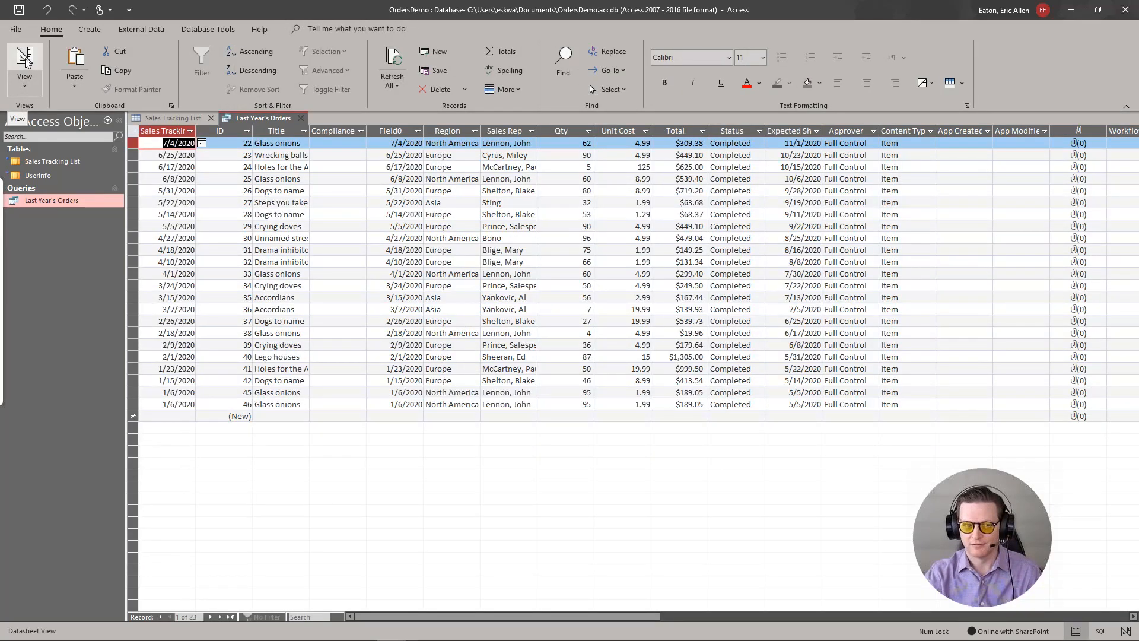
pyautogui.click(25, 61)
pyautogui.click(51, 60)
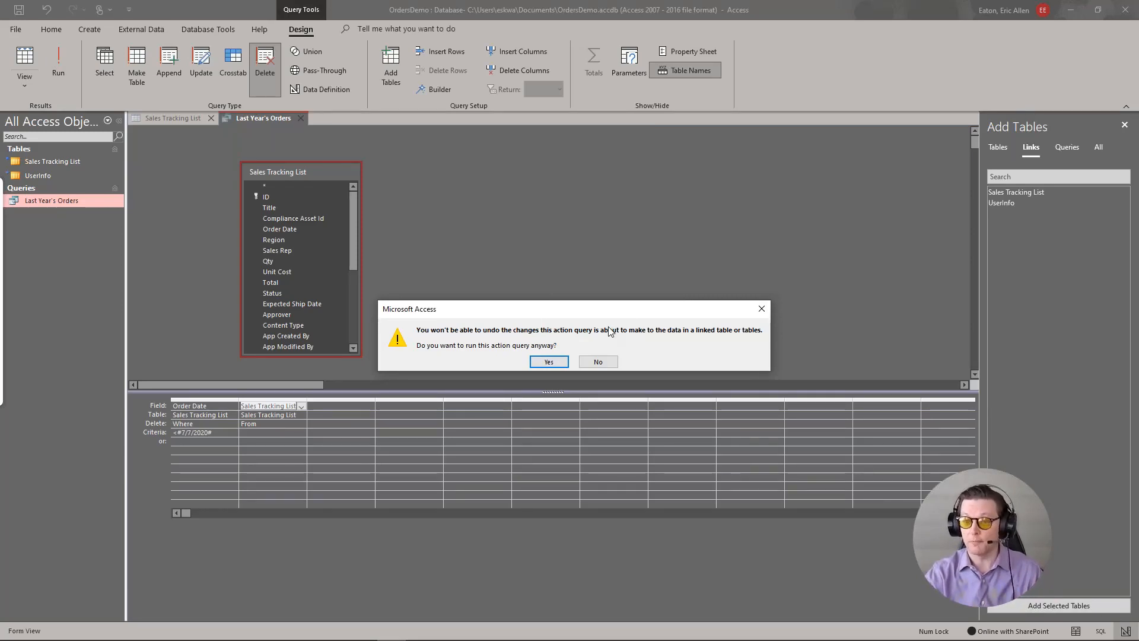
pyautogui.click(546, 361)
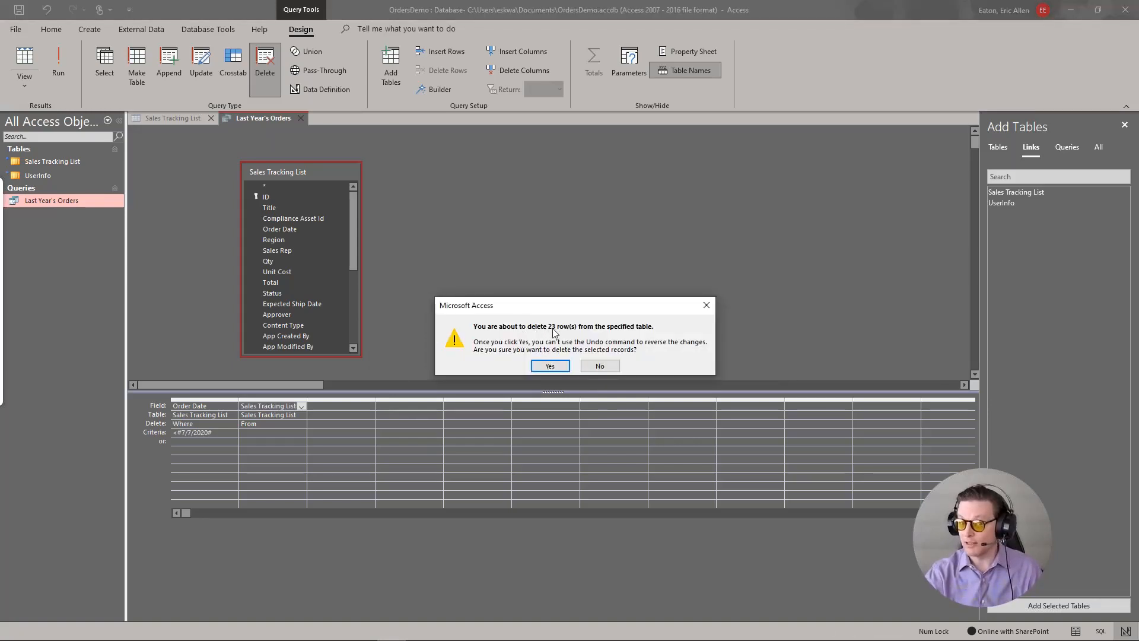
pyautogui.click(550, 366)
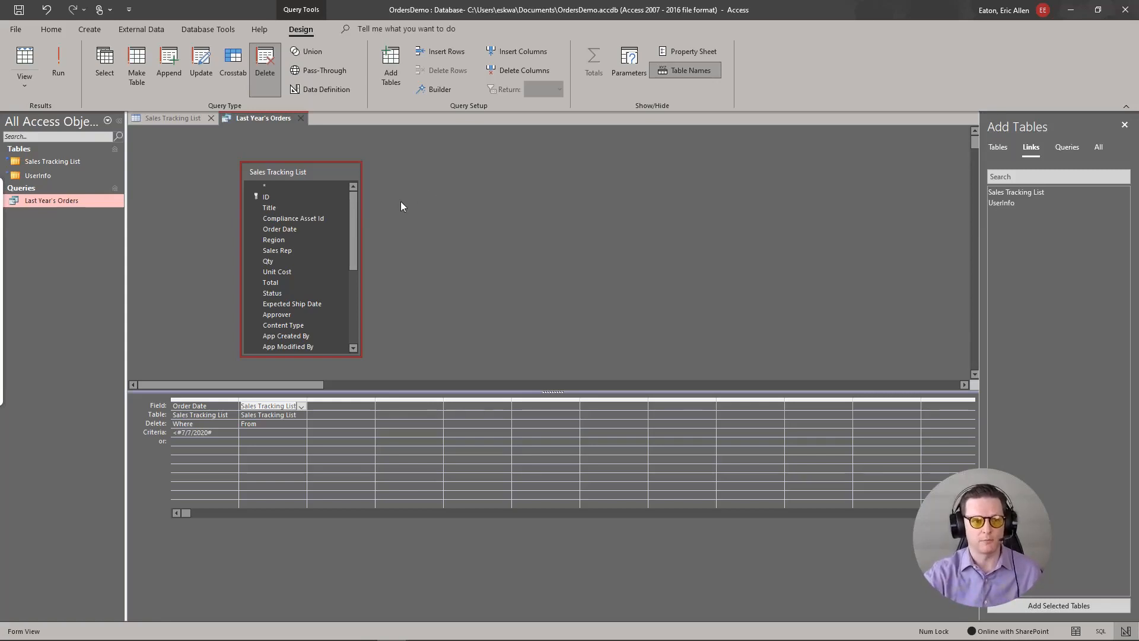
# Step: Sort the open Sales Tracking List table by Order Date from oldest to newest
pyautogui.click(188, 121)
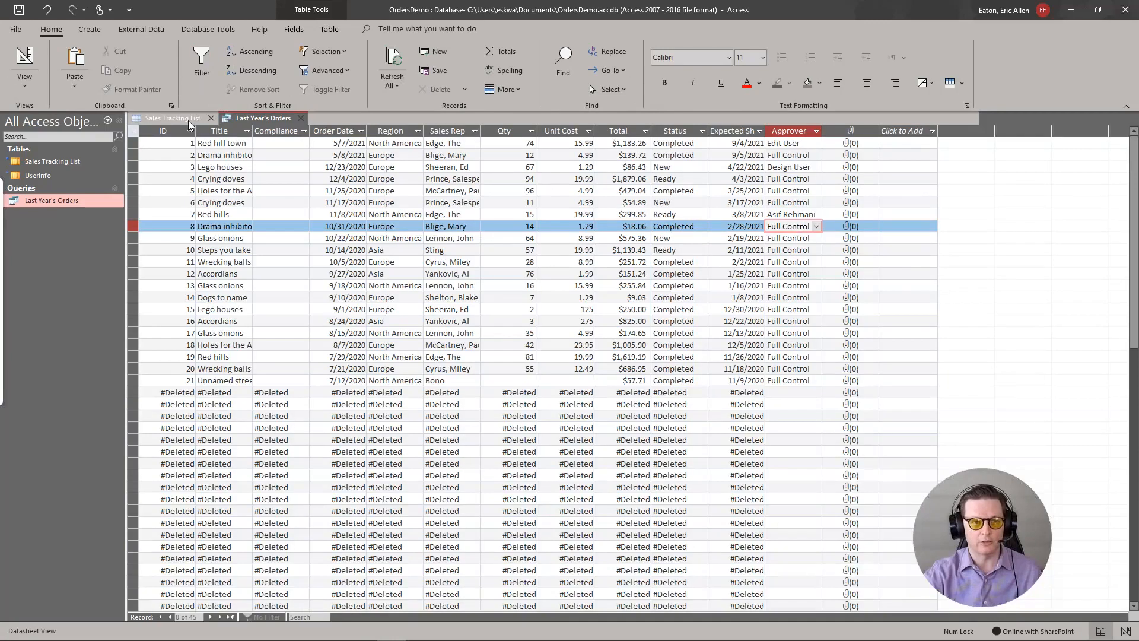
pyautogui.click(363, 132)
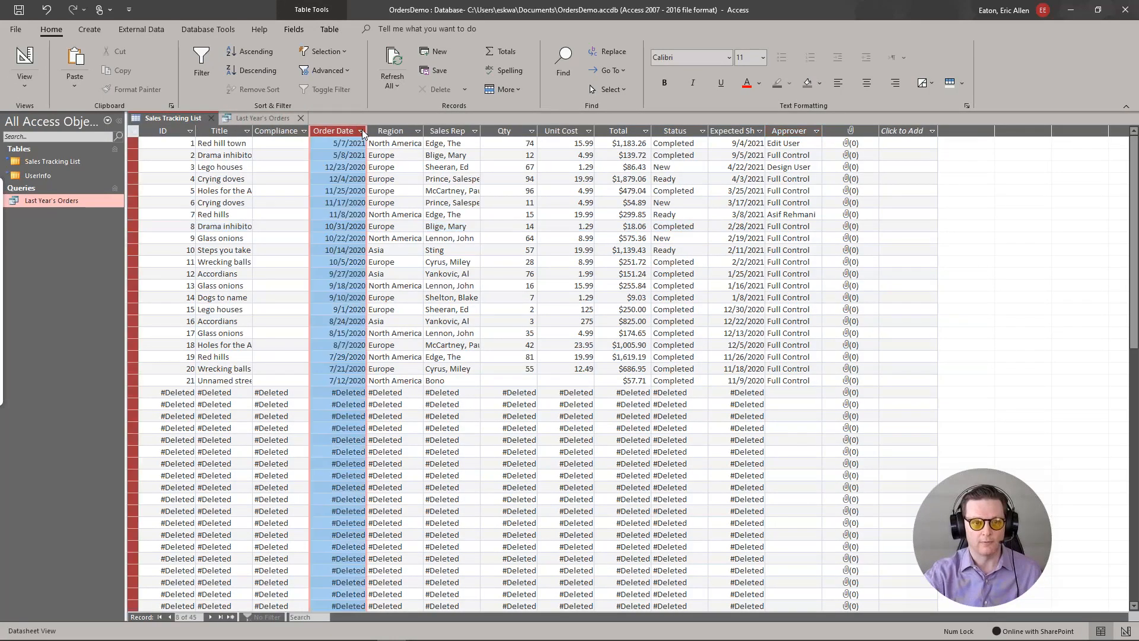
pyautogui.click(384, 147)
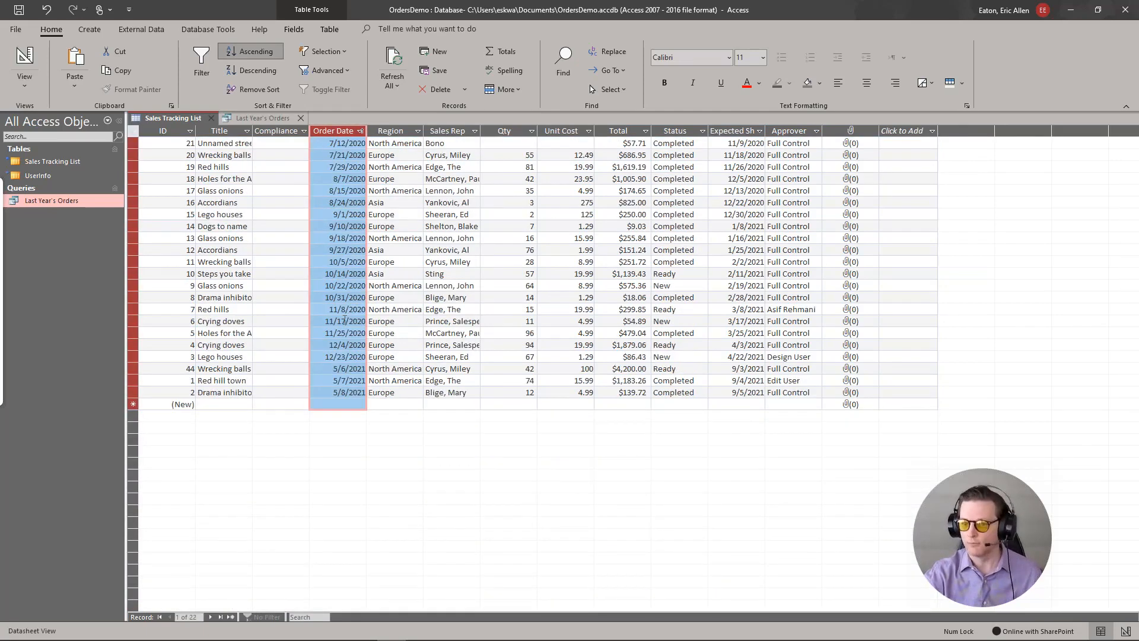
# Step: Save the delete-query changes to Last Year's Orders
pyautogui.click(277, 118)
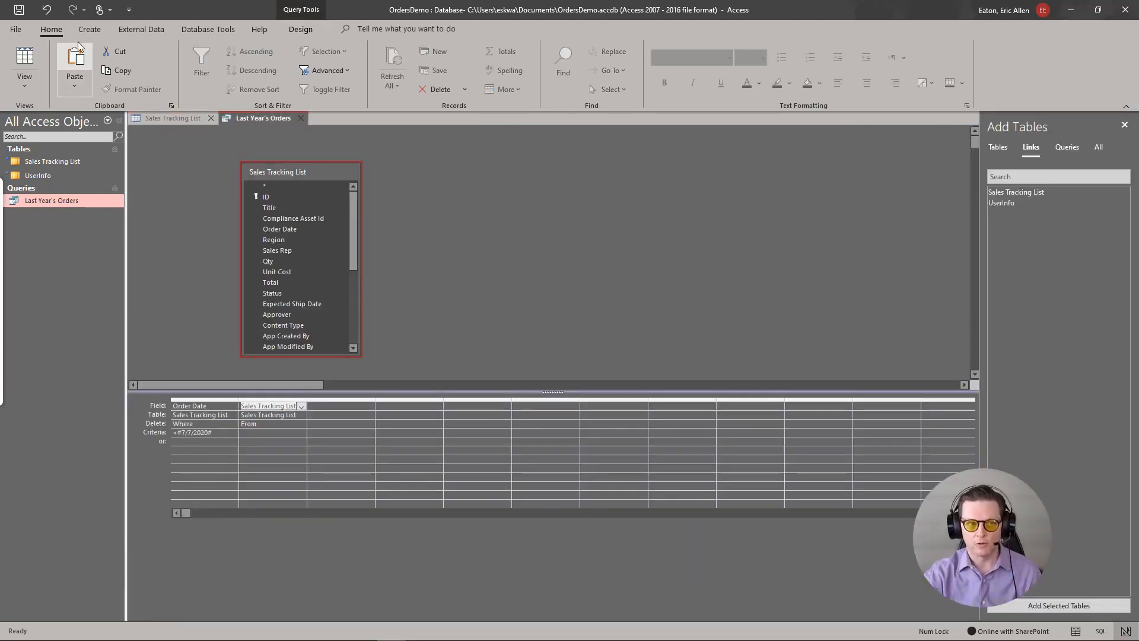
pyautogui.click(19, 10)
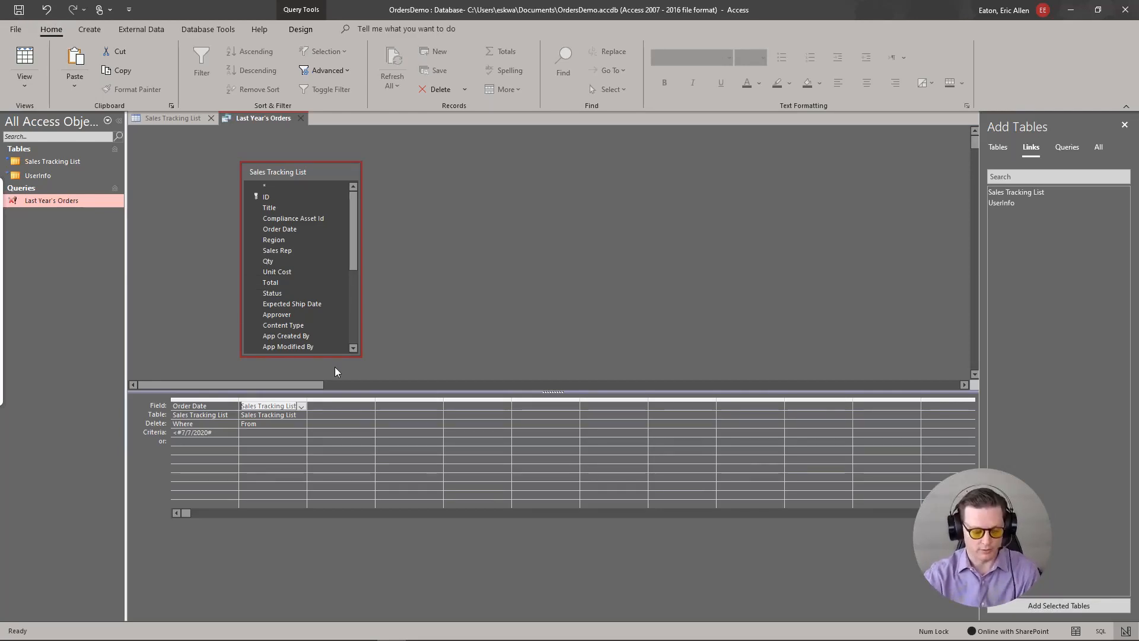
# Step: Switch to the SharePoint Sales Tracking List in the browser and sort it by Order Date from older to newer
pyautogui.hotkey('alt', 'Tab')
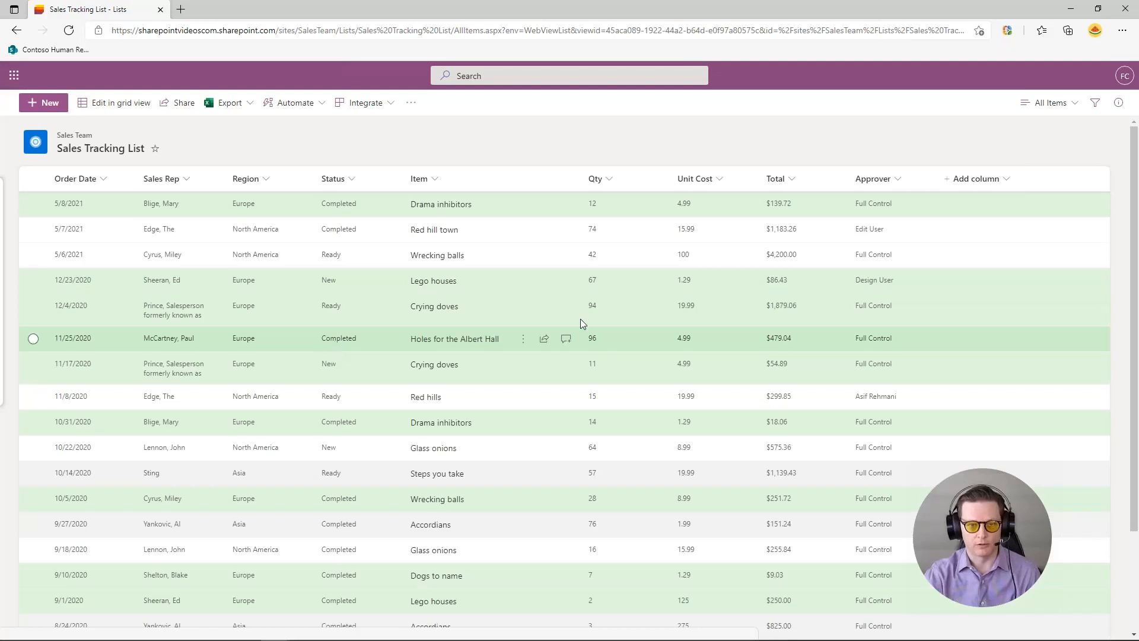
pyautogui.click(90, 179)
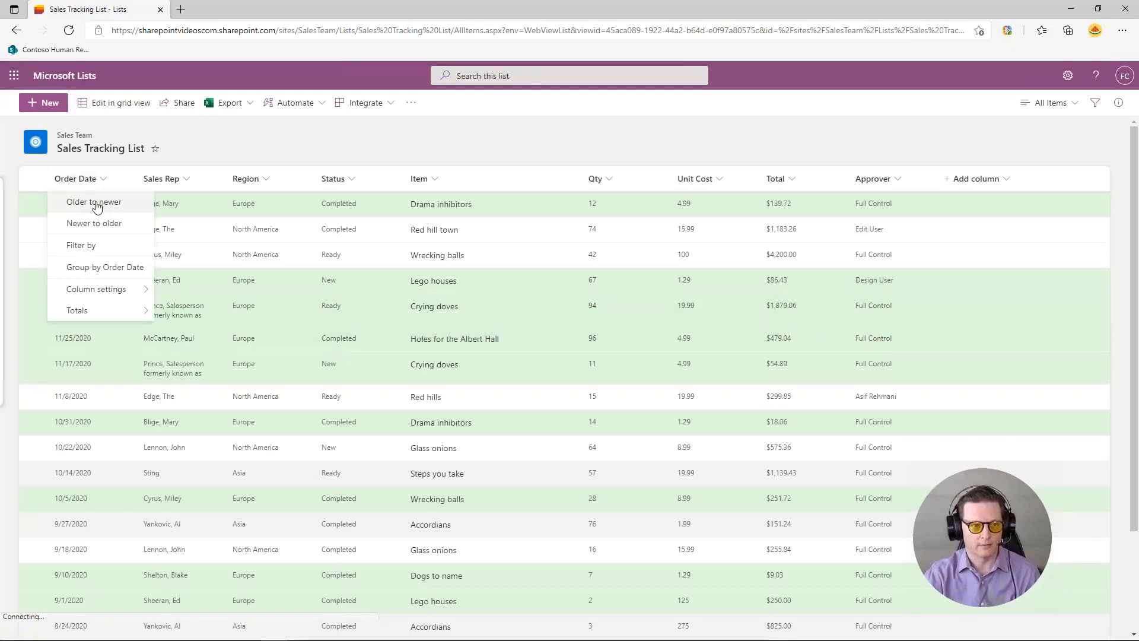
pyautogui.click(95, 200)
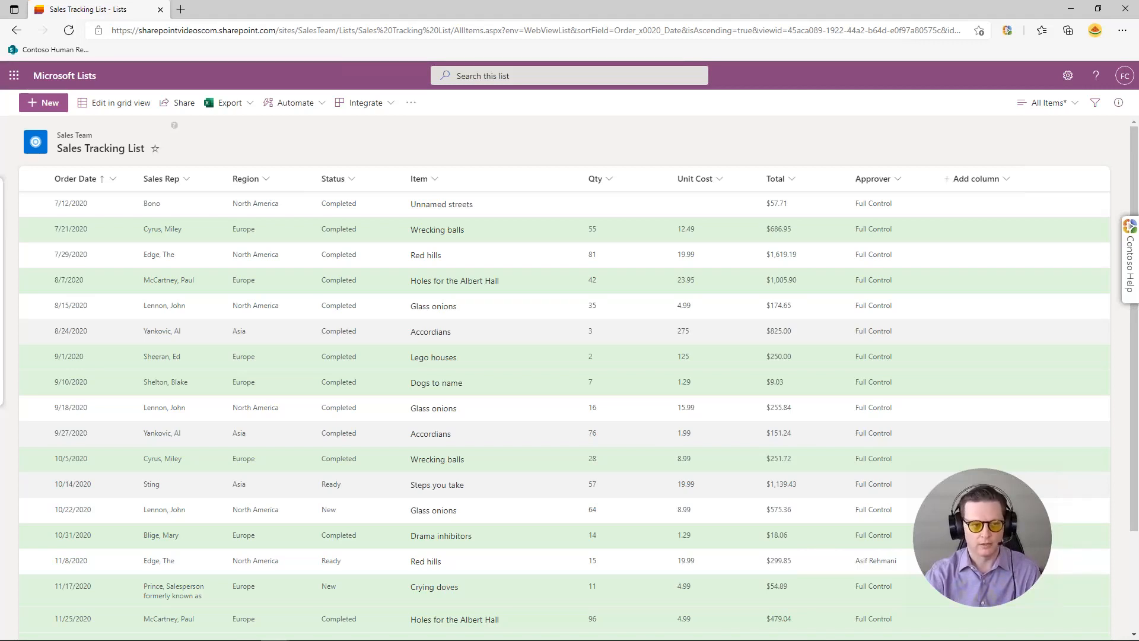
# Step: Switch back to Access and close the Last Year's Orders query
pyautogui.hotkey('alt', 'Tab')
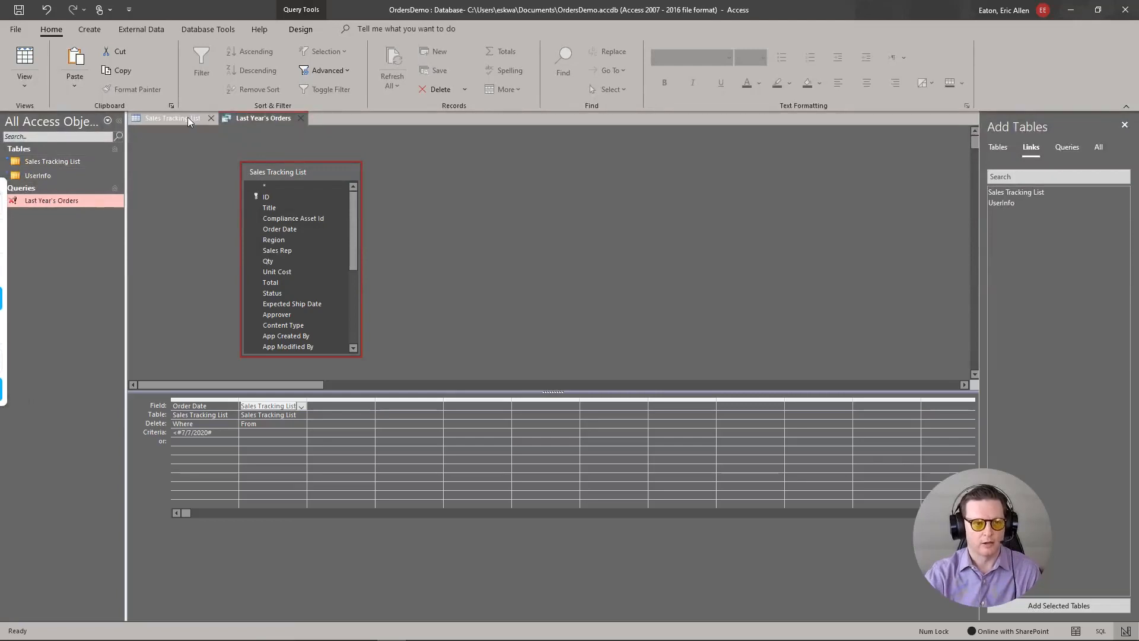
pyautogui.click(180, 116)
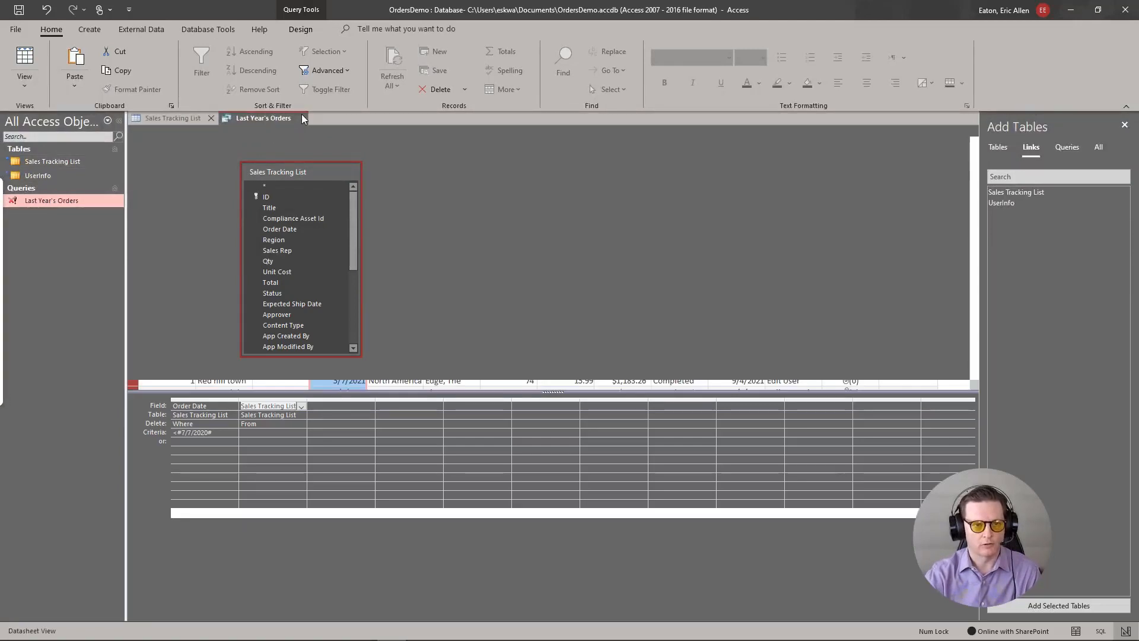
pyautogui.click(303, 118)
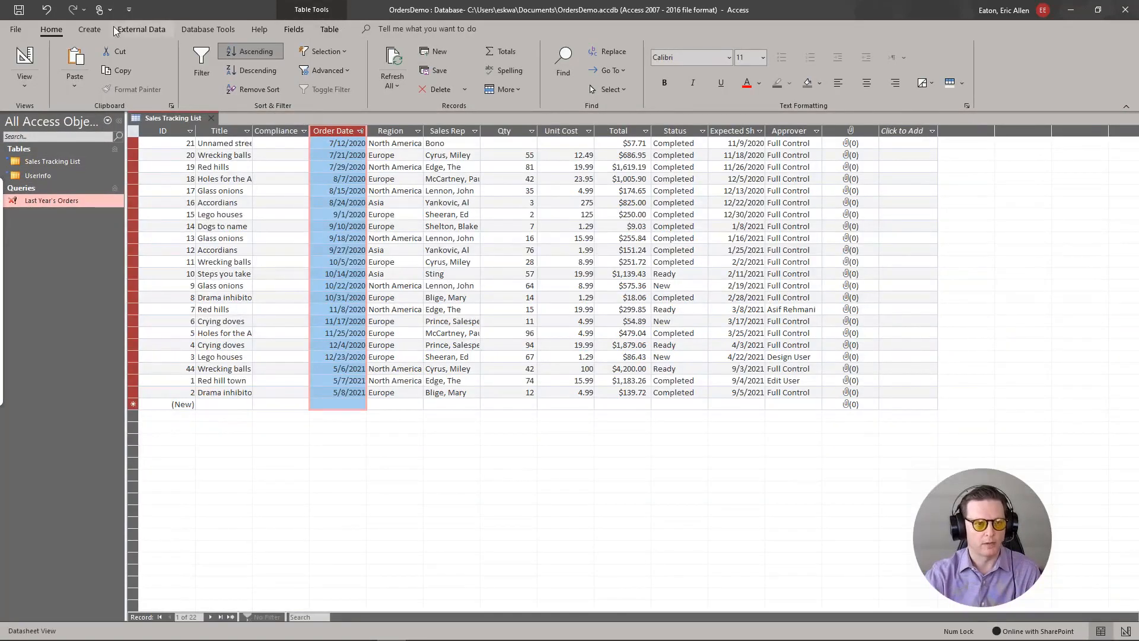
# Step: Create a new query in Design View and add the Sales Tracking List table to it
pyautogui.click(92, 29)
pyautogui.click(214, 69)
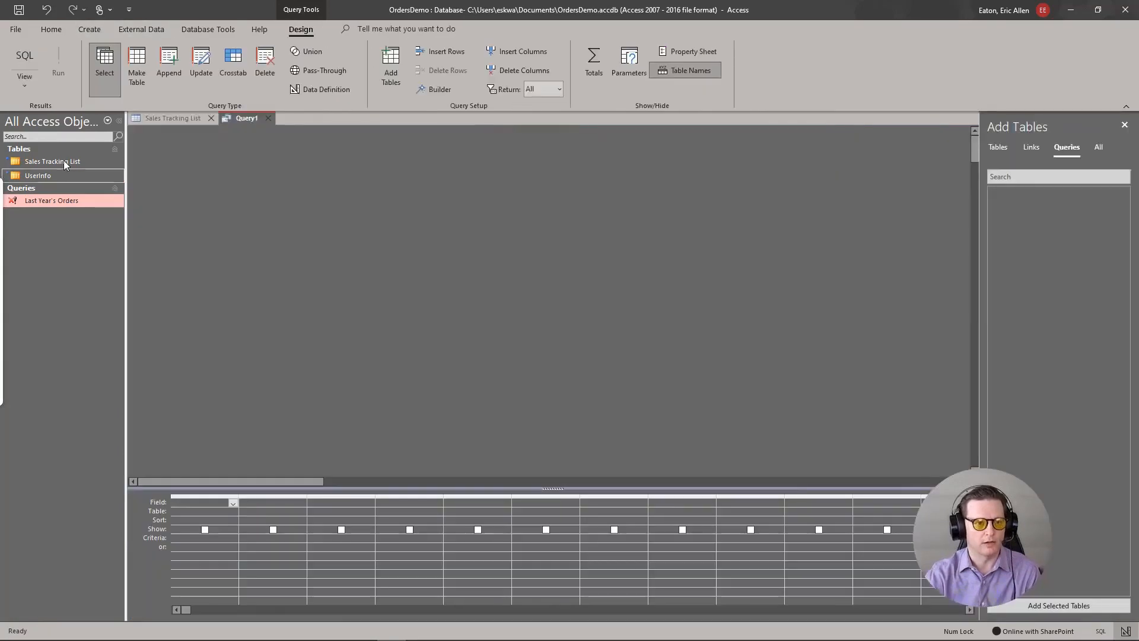
pyautogui.moveTo(56, 159); pyautogui.dragTo(217, 172)
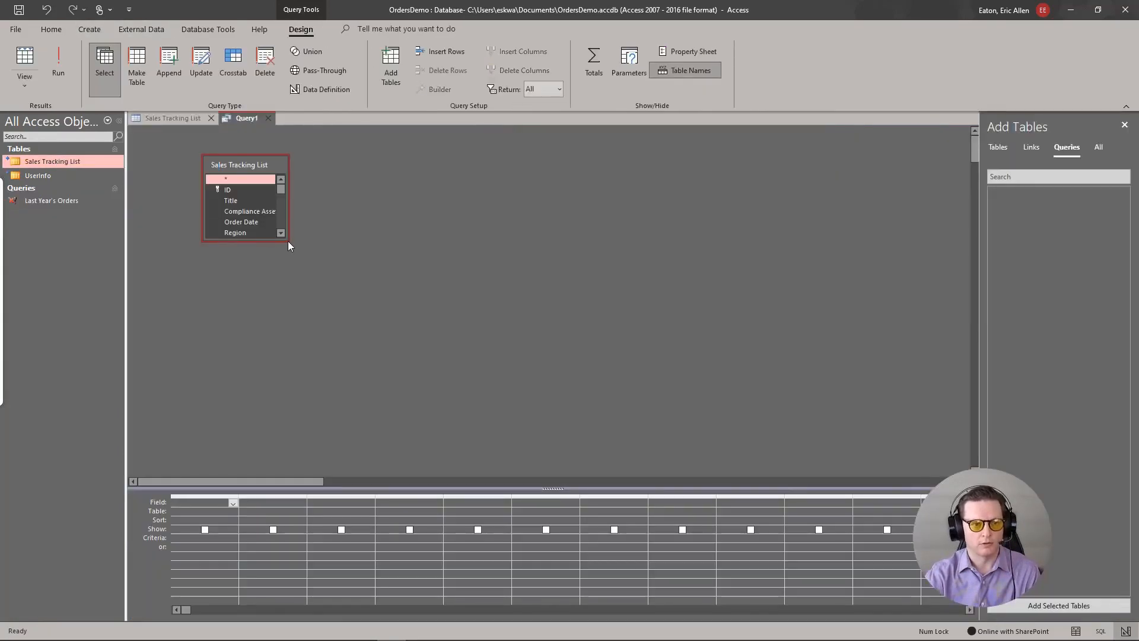
# Step: Enlarge the Sales Tracking List field list and add the Region and Sales Rep fields to the query grid
pyautogui.moveTo(289, 239); pyautogui.dragTo(349, 401)
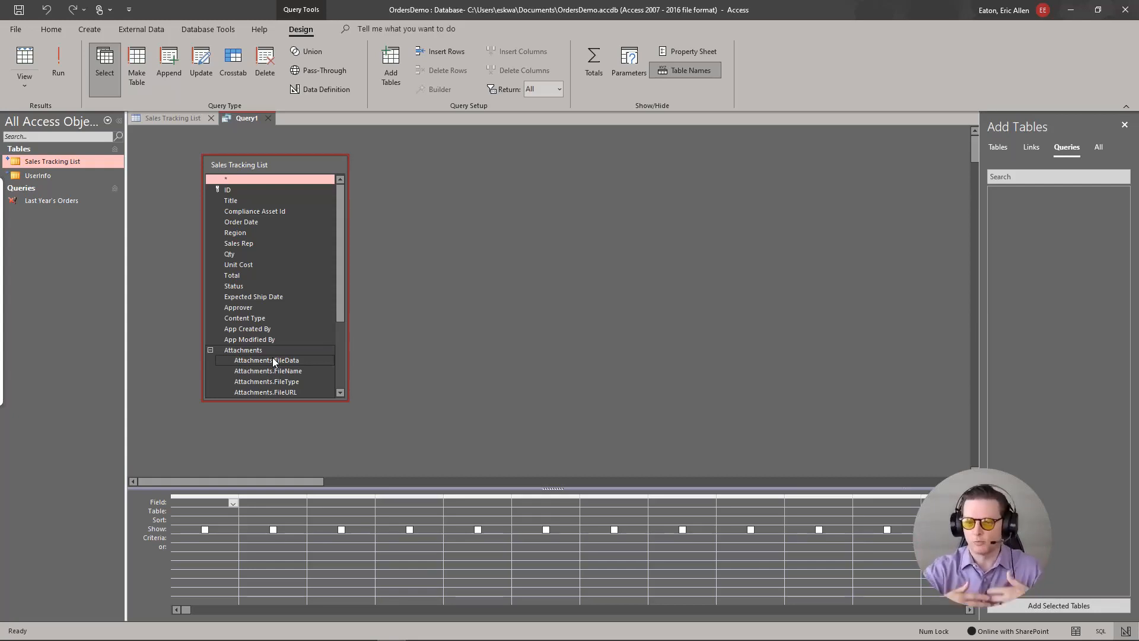
pyautogui.doubleClick(232, 232)
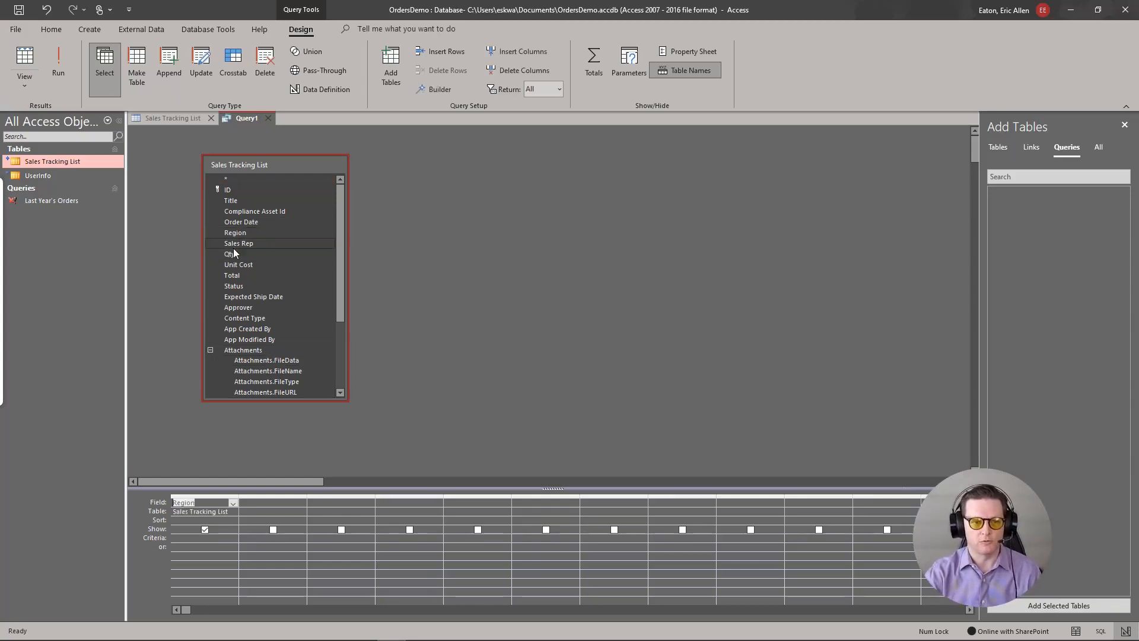
pyautogui.click(234, 243)
pyautogui.doubleClick(234, 243)
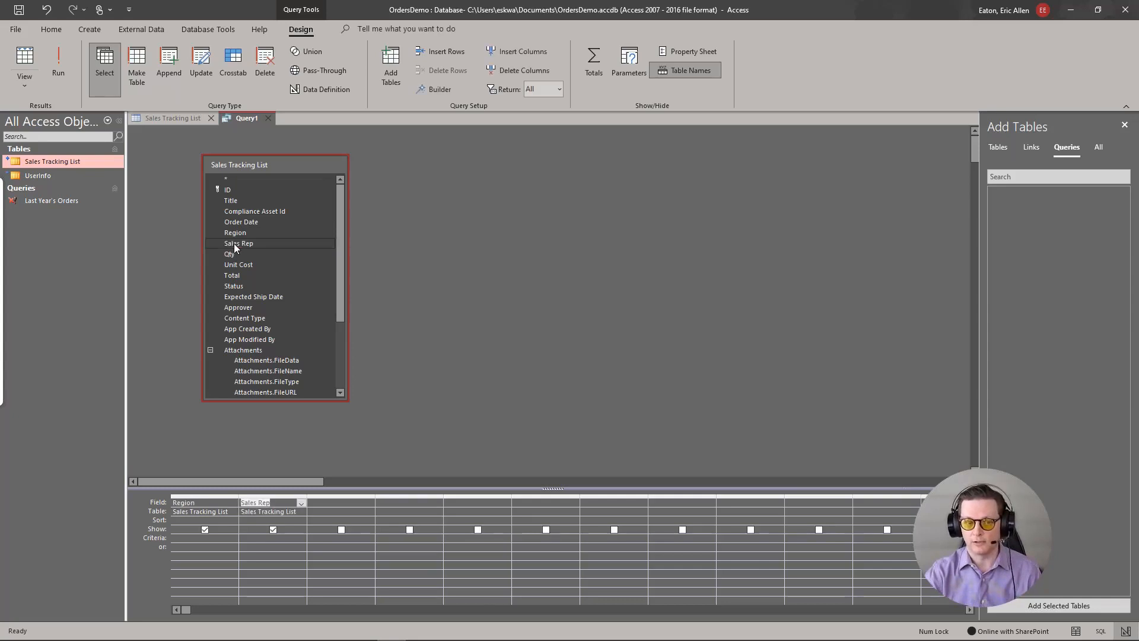
# Step: Sort the Region field in ascending order, preview the query results, and return to Design View
pyautogui.click(229, 518)
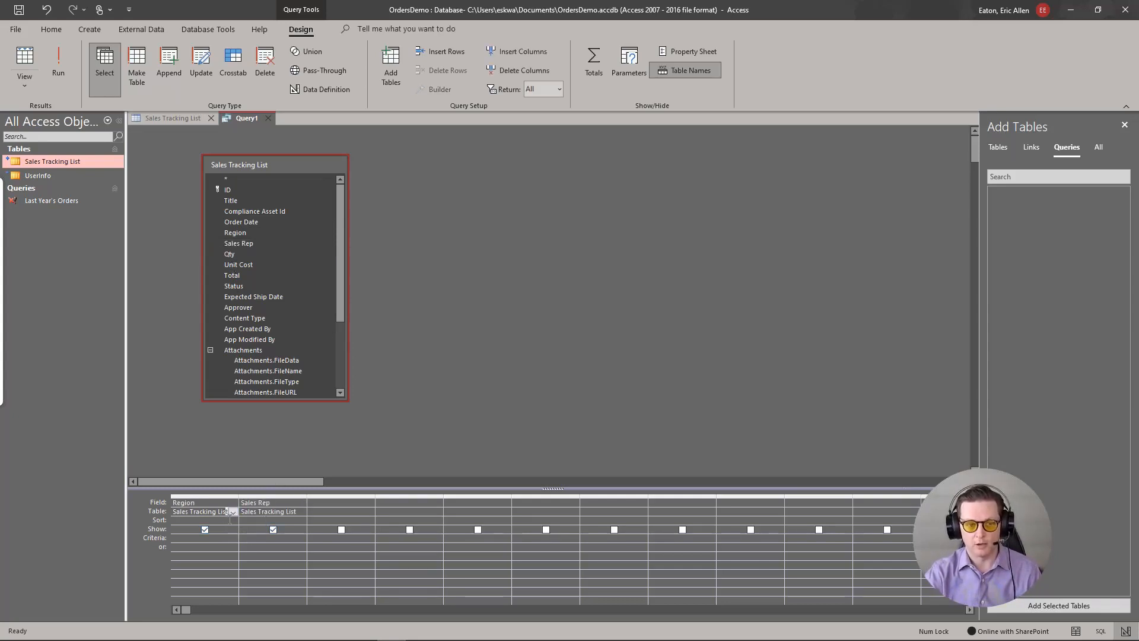
pyautogui.click(233, 520)
pyautogui.click(195, 528)
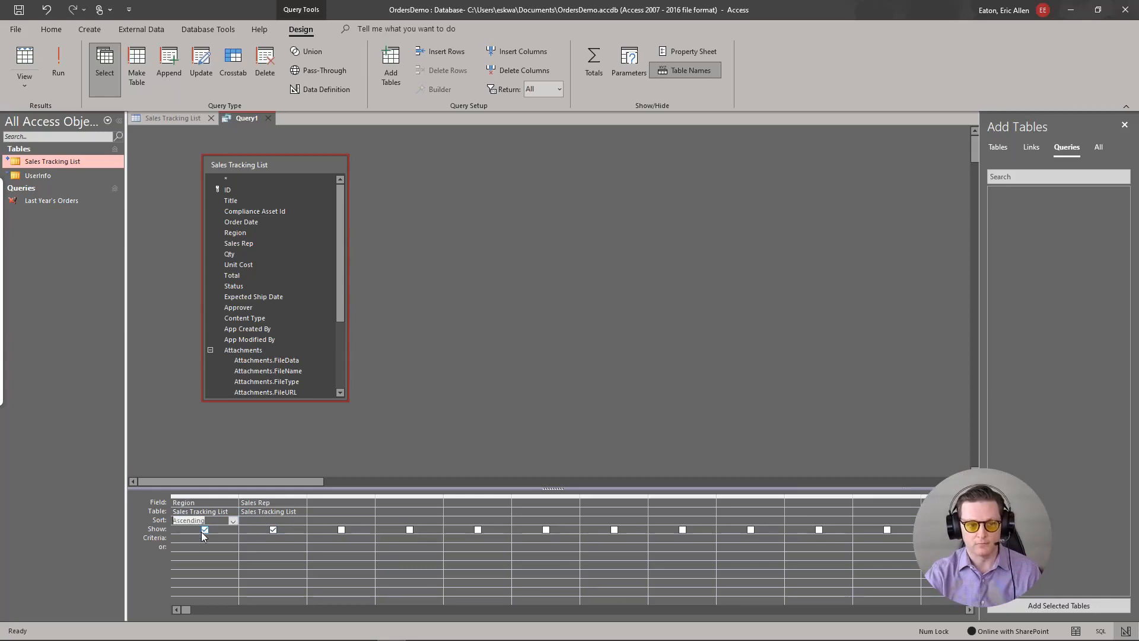
pyautogui.click(23, 57)
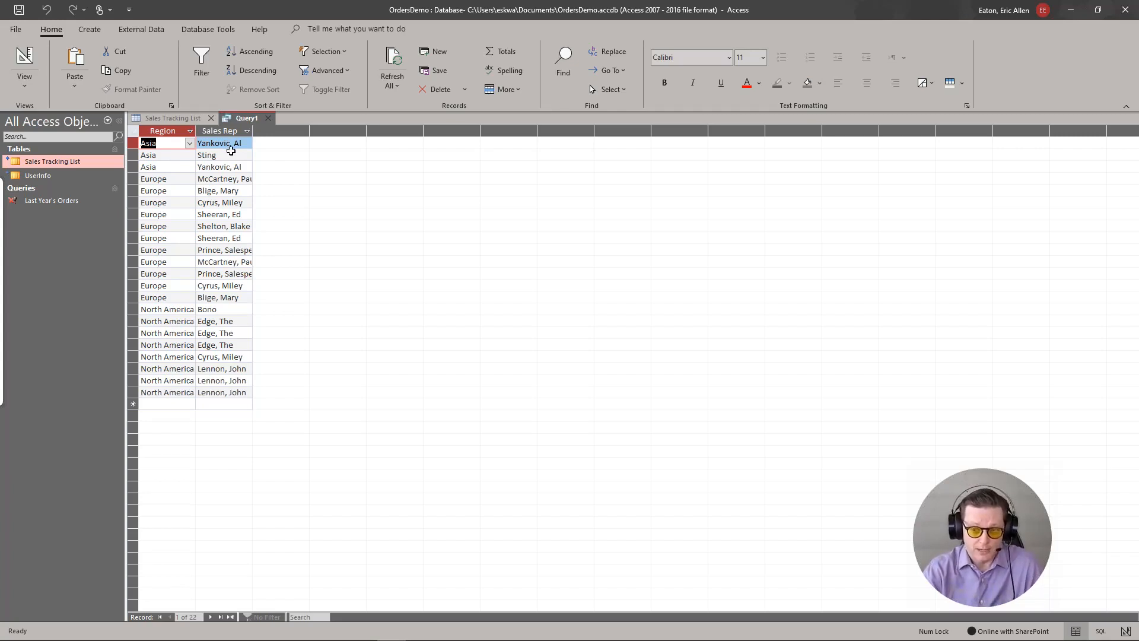
pyautogui.click(24, 83)
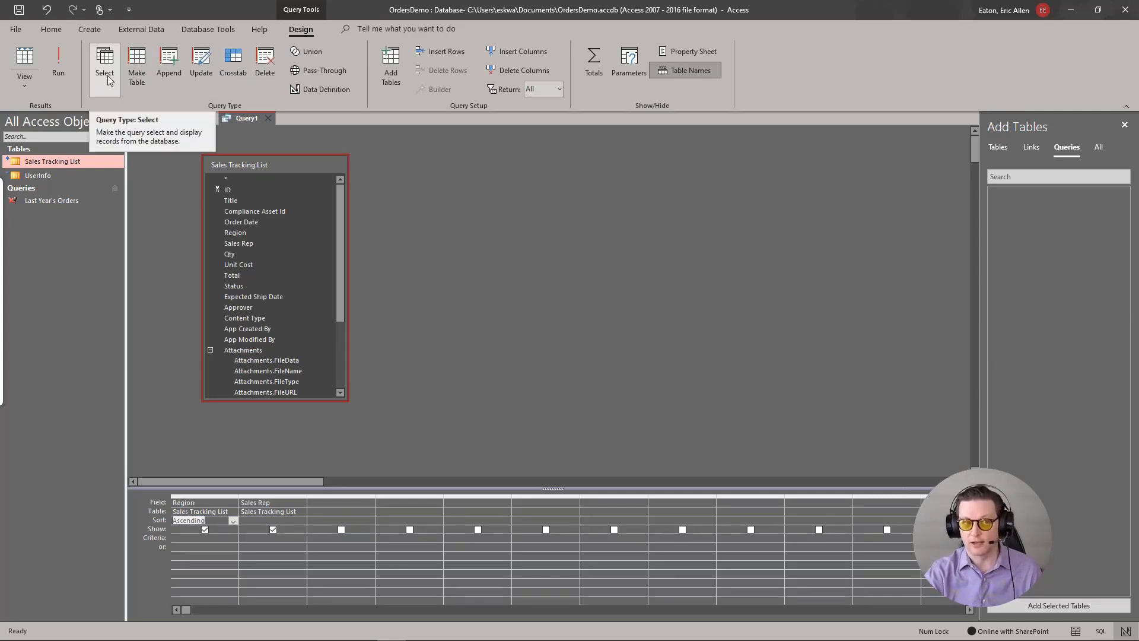
# Step: Convert the query to an update query, set the Region criteria to "asia", and try to preview it
pyautogui.click(203, 72)
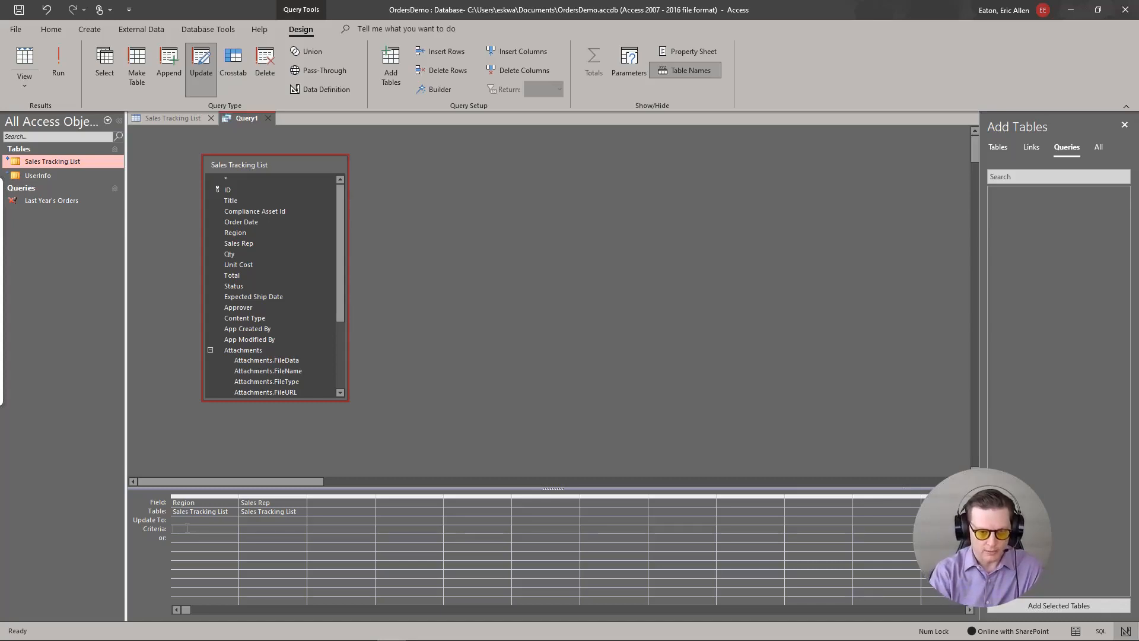
pyautogui.write('sia')
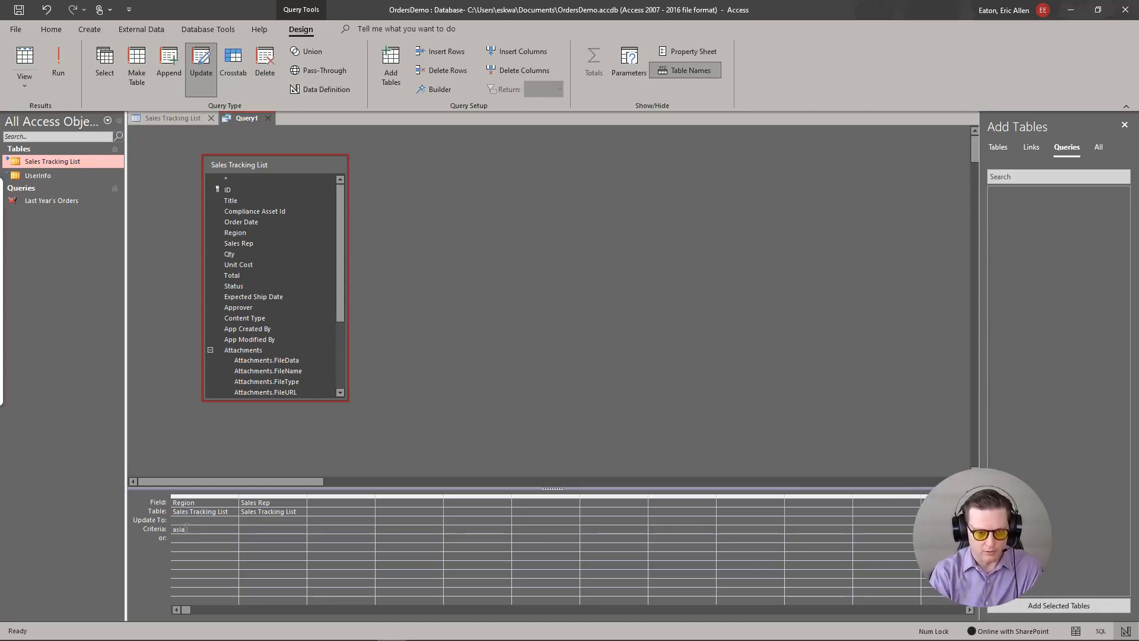
pyautogui.press('Tab')
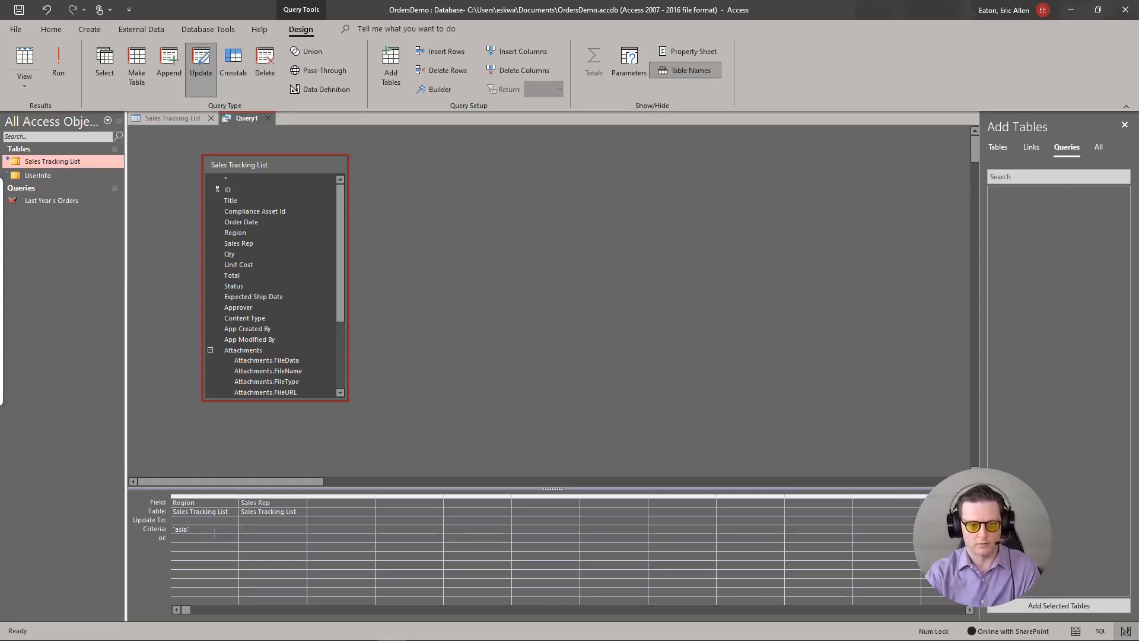
pyautogui.click(26, 66)
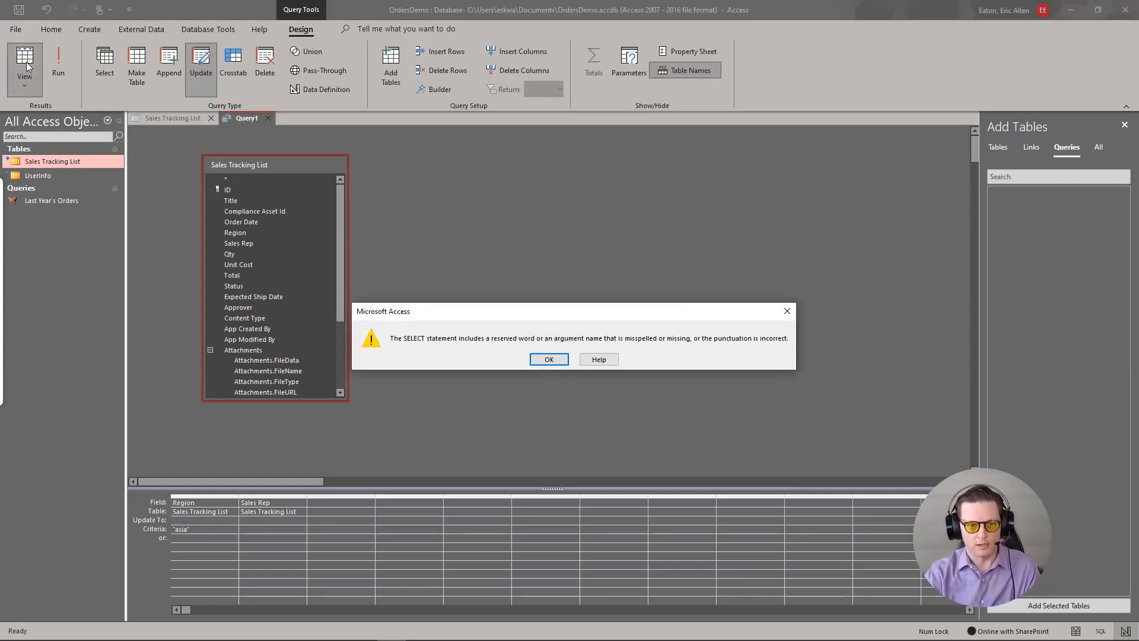
pyautogui.click(549, 359)
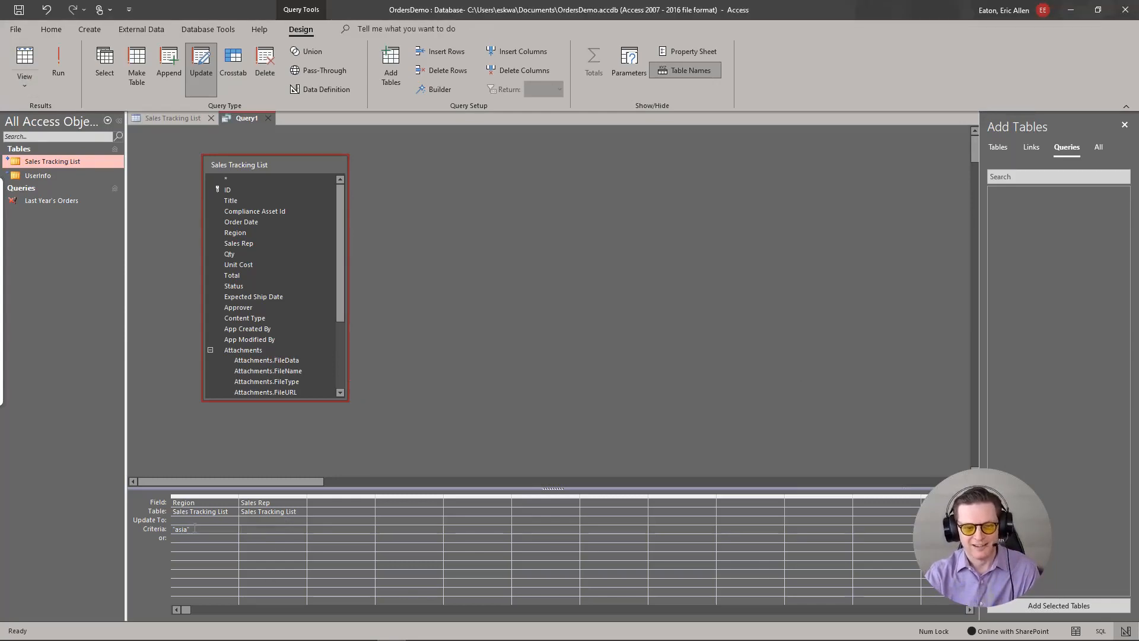
# Step: Set the Sales Rep field to update to "Beyonce", preview the affected records, and return to Design View
pyautogui.click(264, 520)
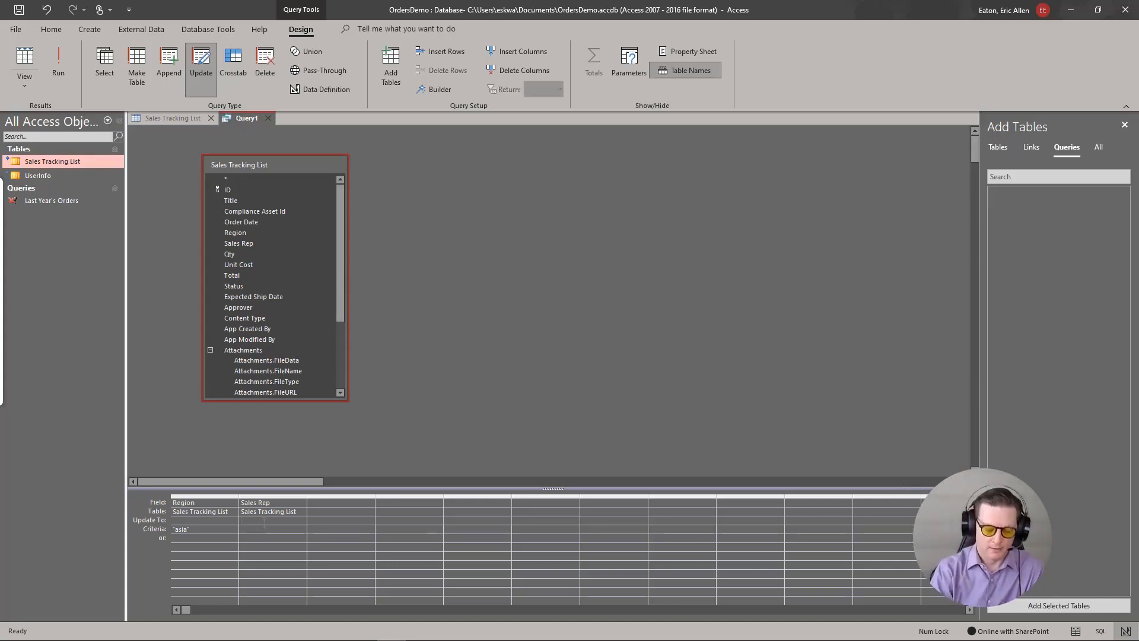
pyautogui.write('Beyonc')
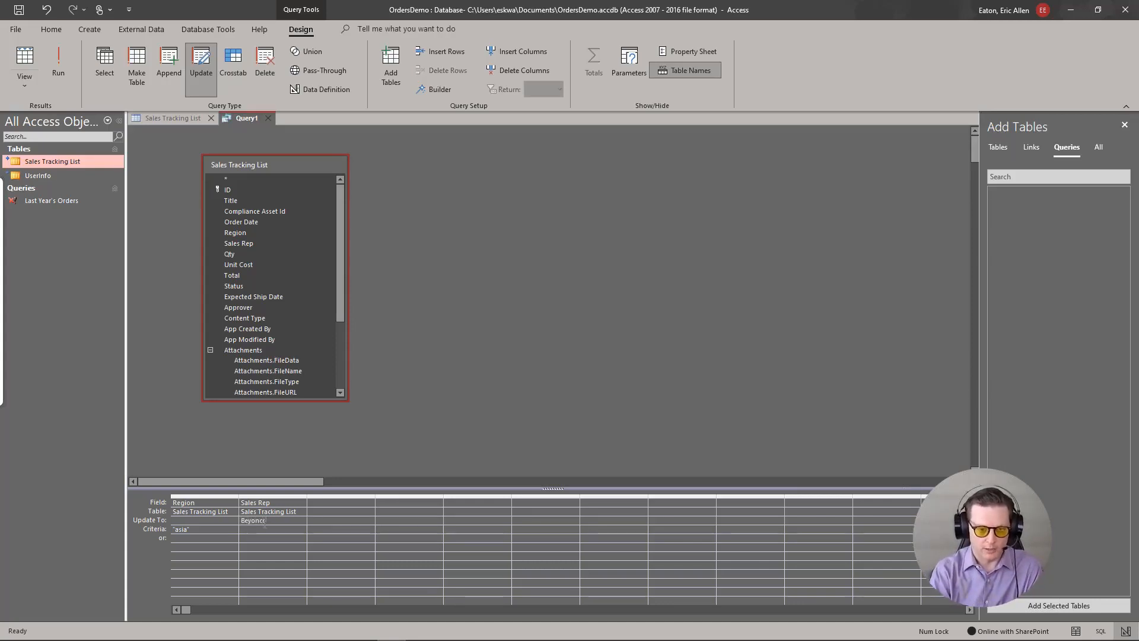
pyautogui.write('e')
pyautogui.press('Return')
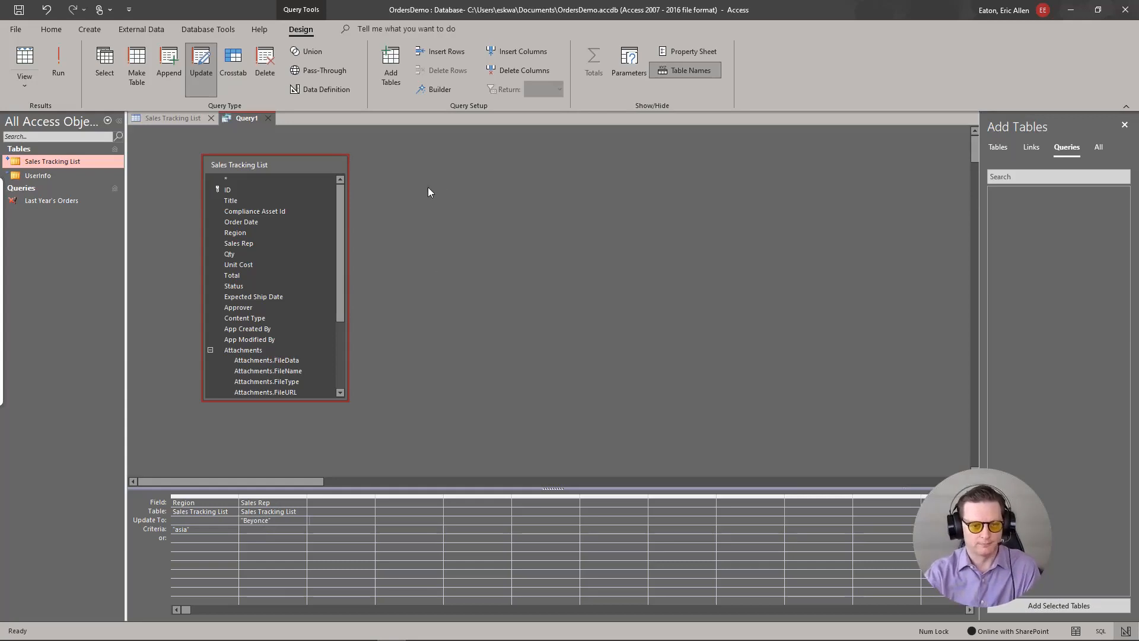
pyautogui.click(24, 57)
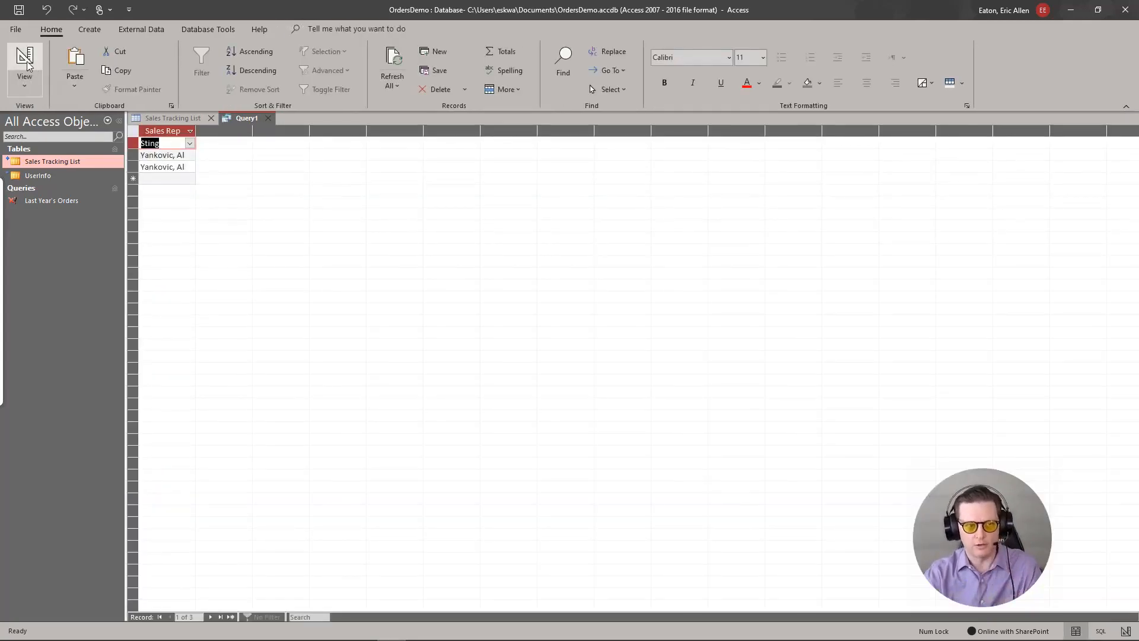
pyautogui.click(27, 65)
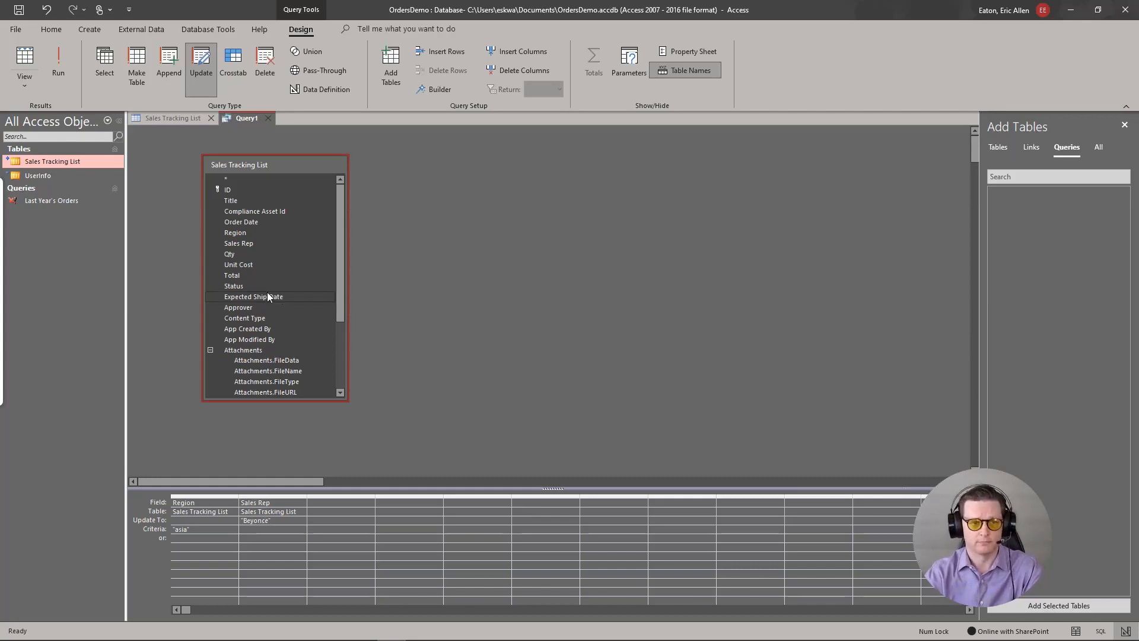
# Step: Run the update query on the linked Sales Tracking List and accept the record changes
pyautogui.click(58, 68)
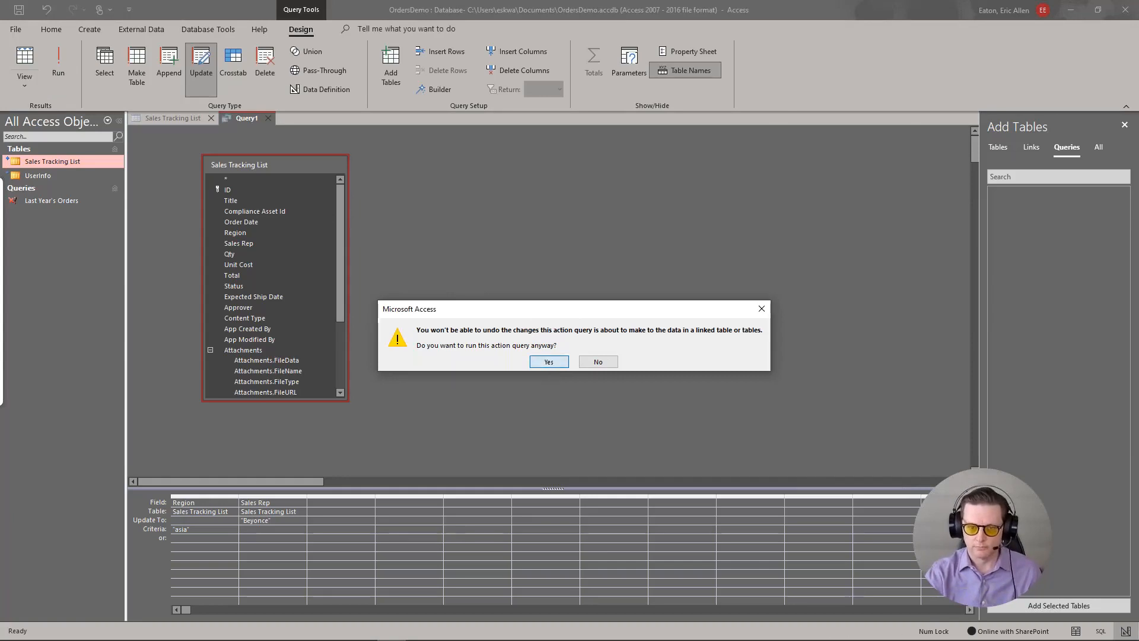
pyautogui.click(549, 362)
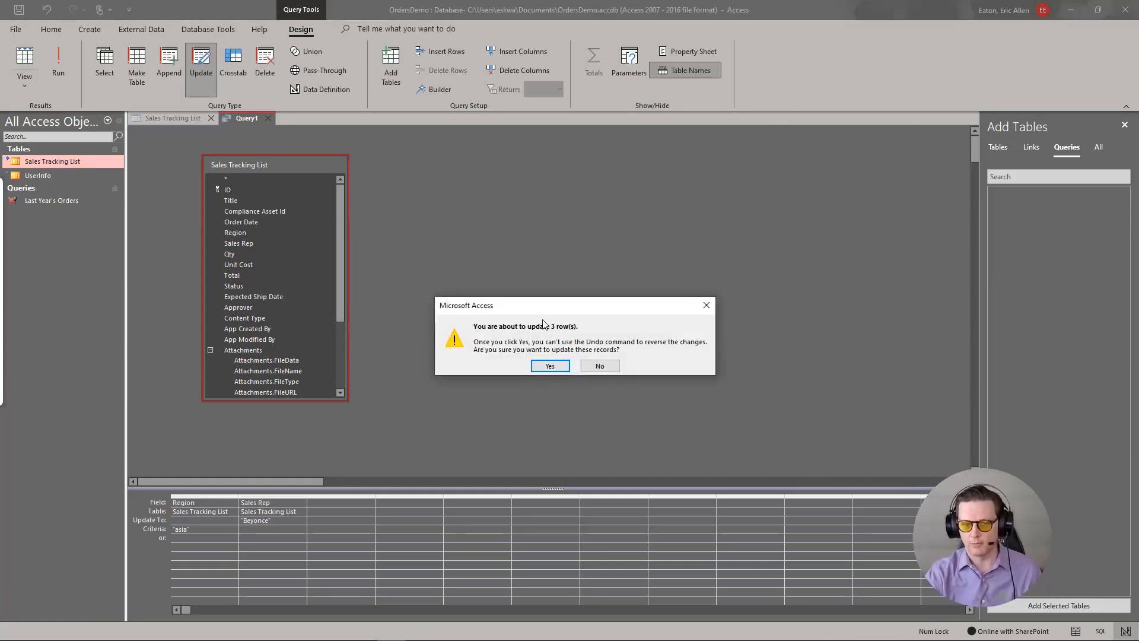
pyautogui.click(547, 364)
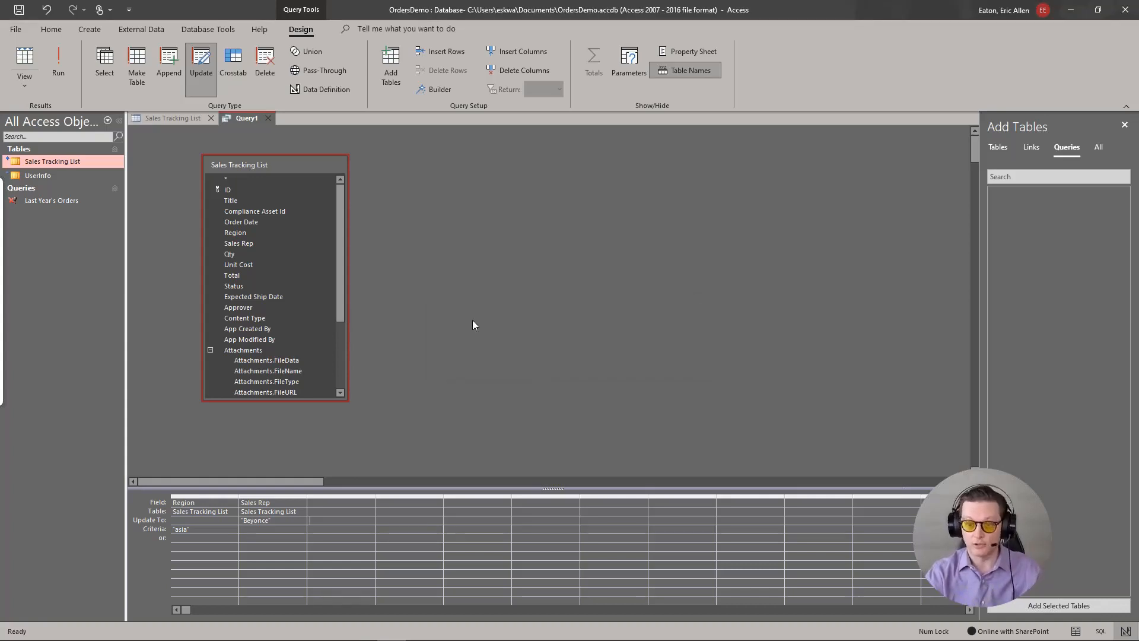
# Step: Show the Sales Tracking List table and filter its Region column to only Asia
pyautogui.click(168, 118)
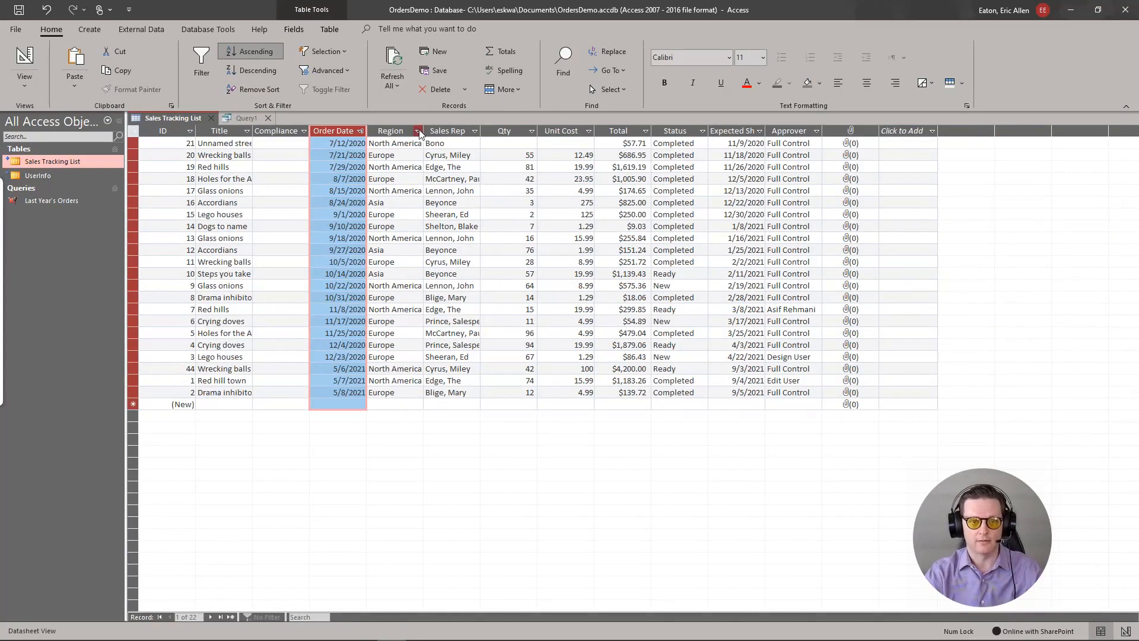
pyautogui.click(420, 132)
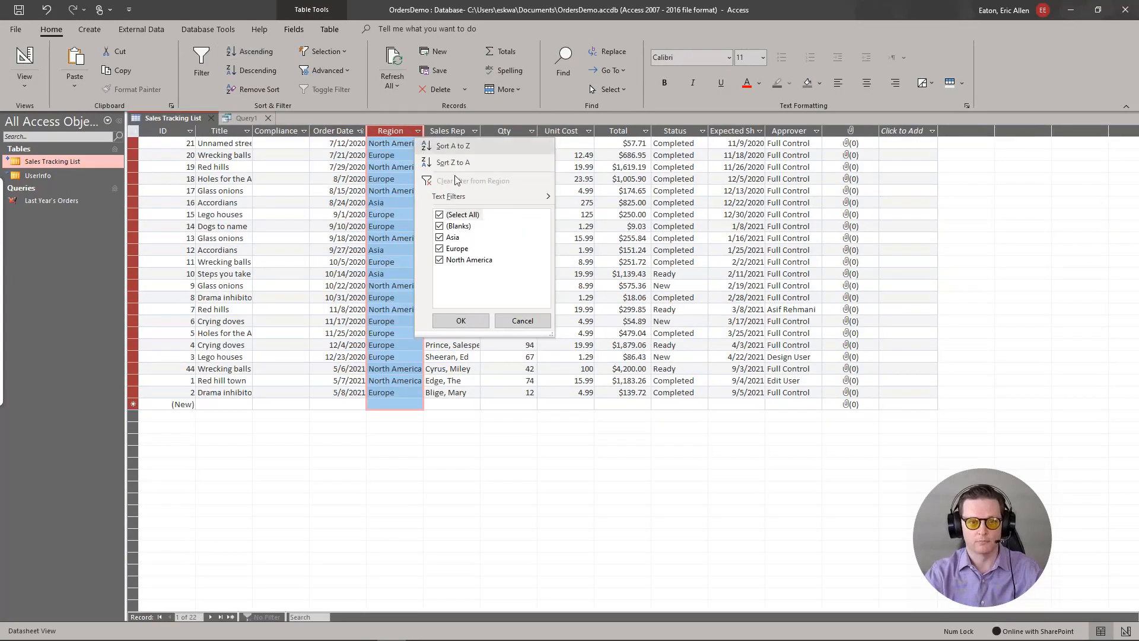
pyautogui.click(440, 215)
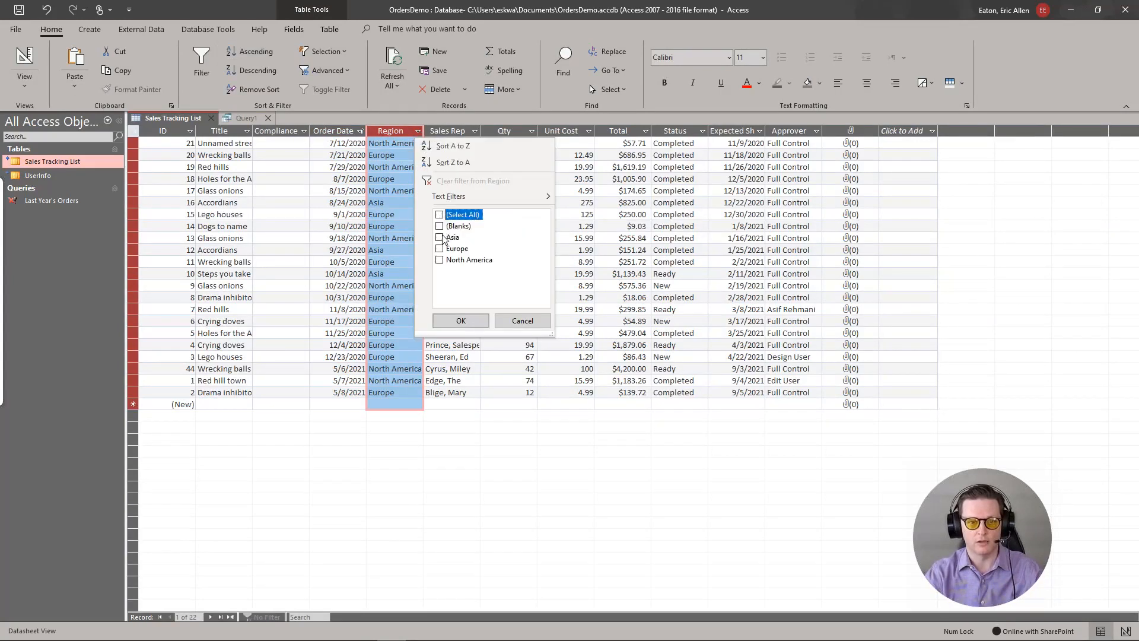
pyautogui.click(439, 237)
pyautogui.click(460, 321)
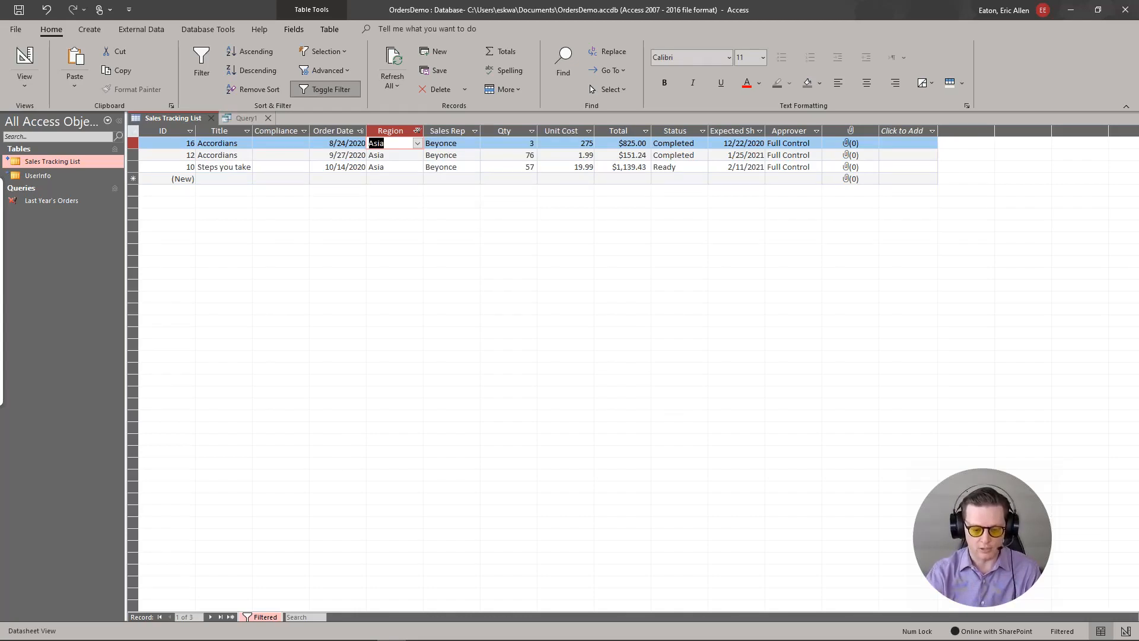
# Step: Switch to the SharePoint Sales Tracking List in the browser, reload it, and sort it by Region from A to Z
pyautogui.hotkey('alt', 'Tab')
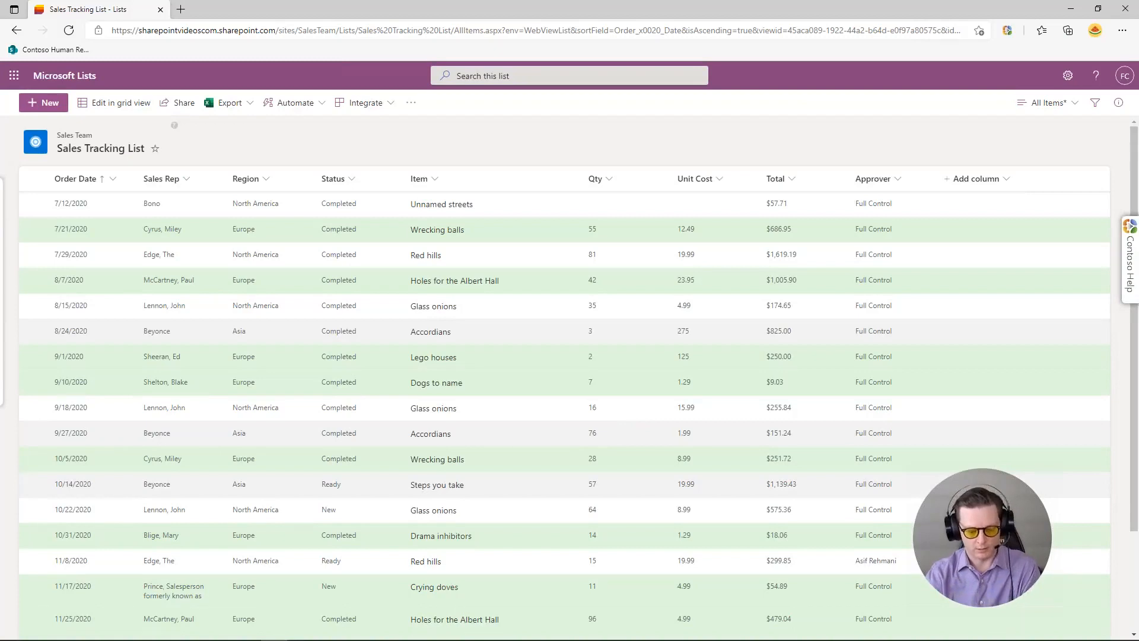
pyautogui.press('F5')
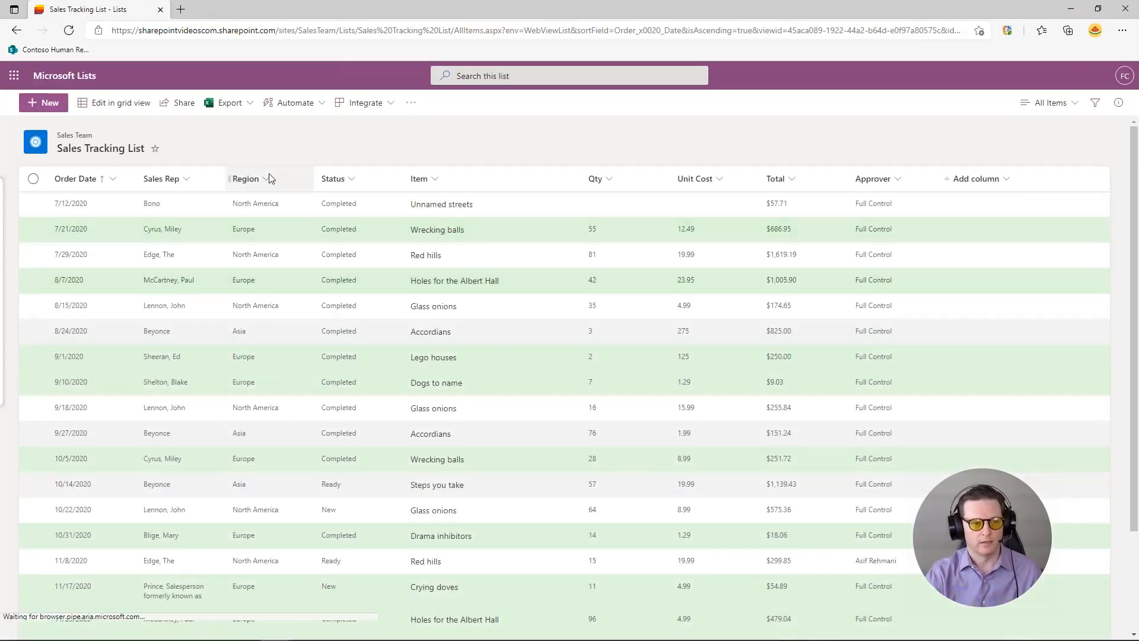
pyautogui.click(267, 178)
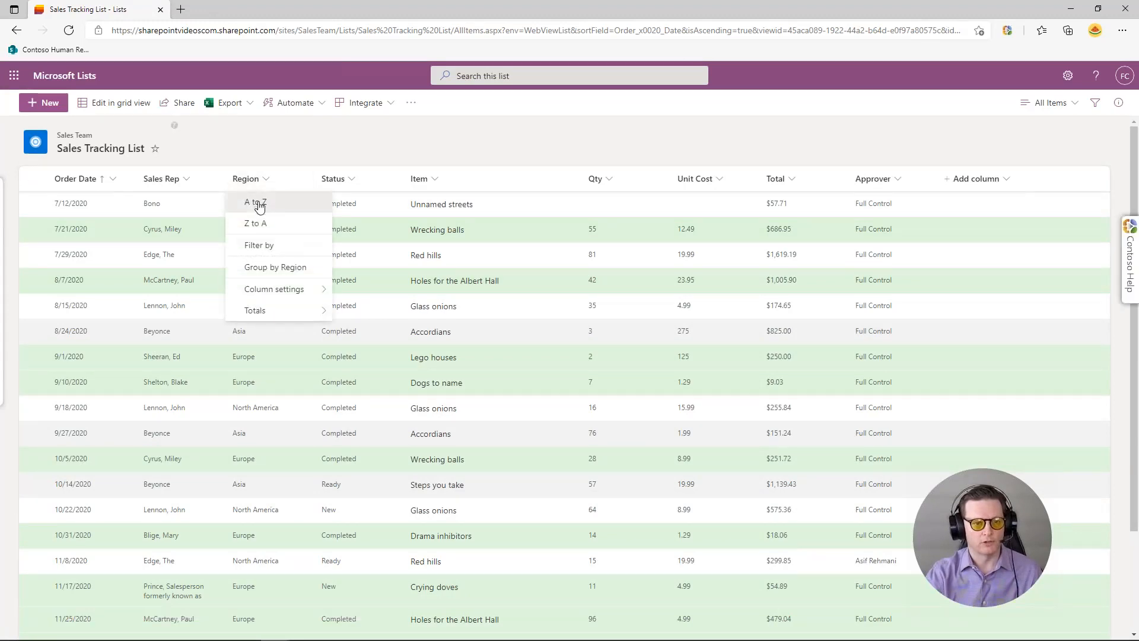
pyautogui.click(256, 203)
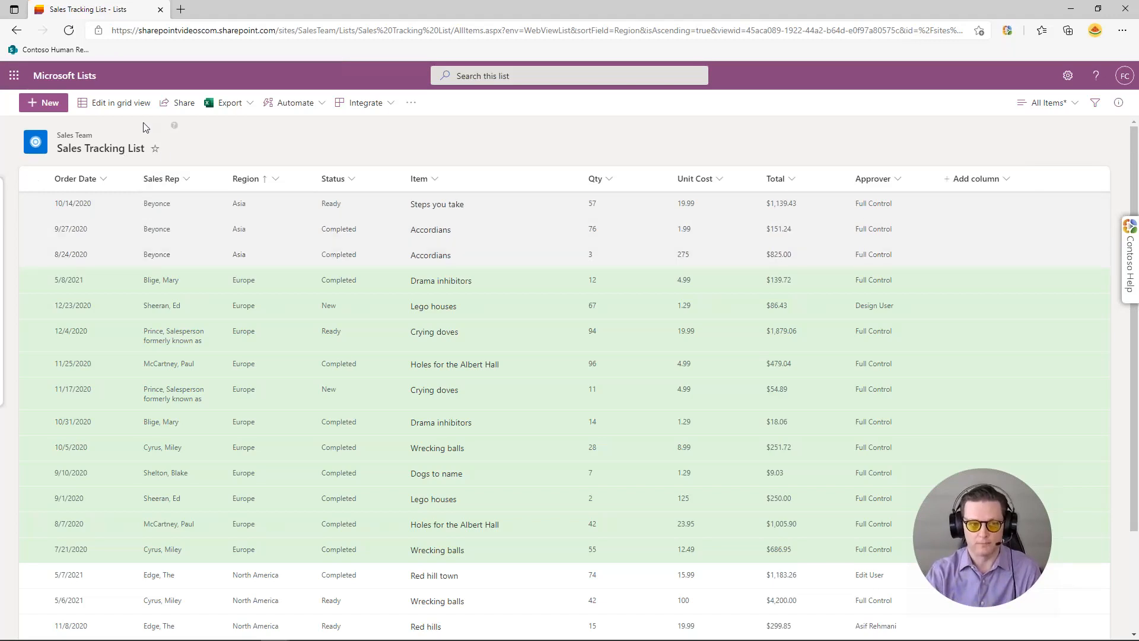
# Step: View the SharePoint list in grid view, select the Region cell of the 9/27/2020 order, and exit grid view
pyautogui.click(124, 104)
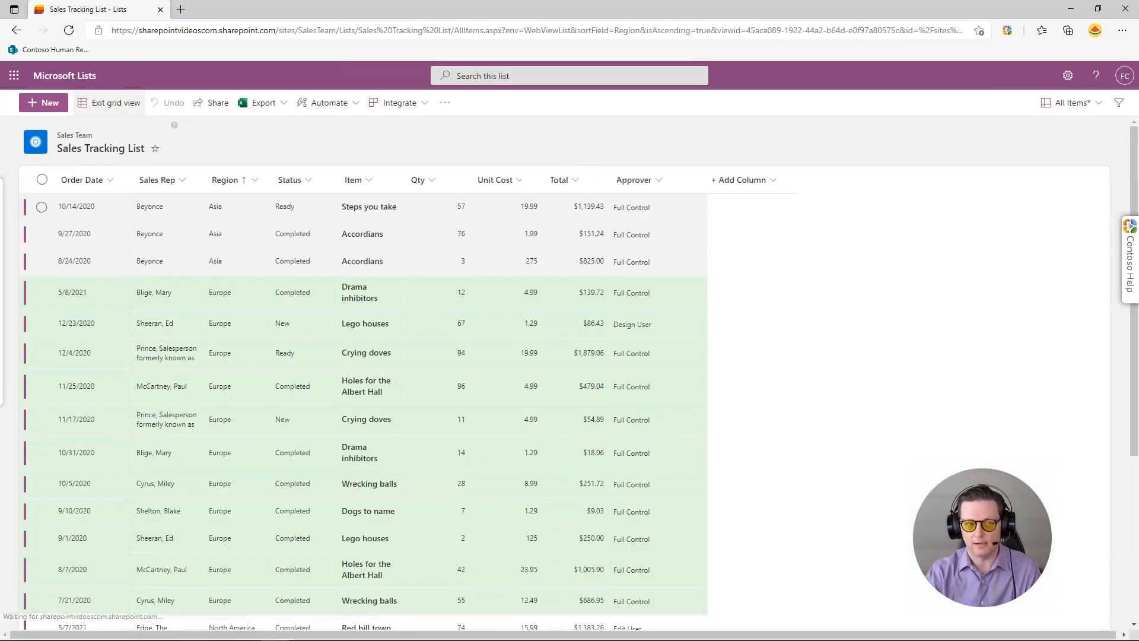
pyautogui.click(237, 244)
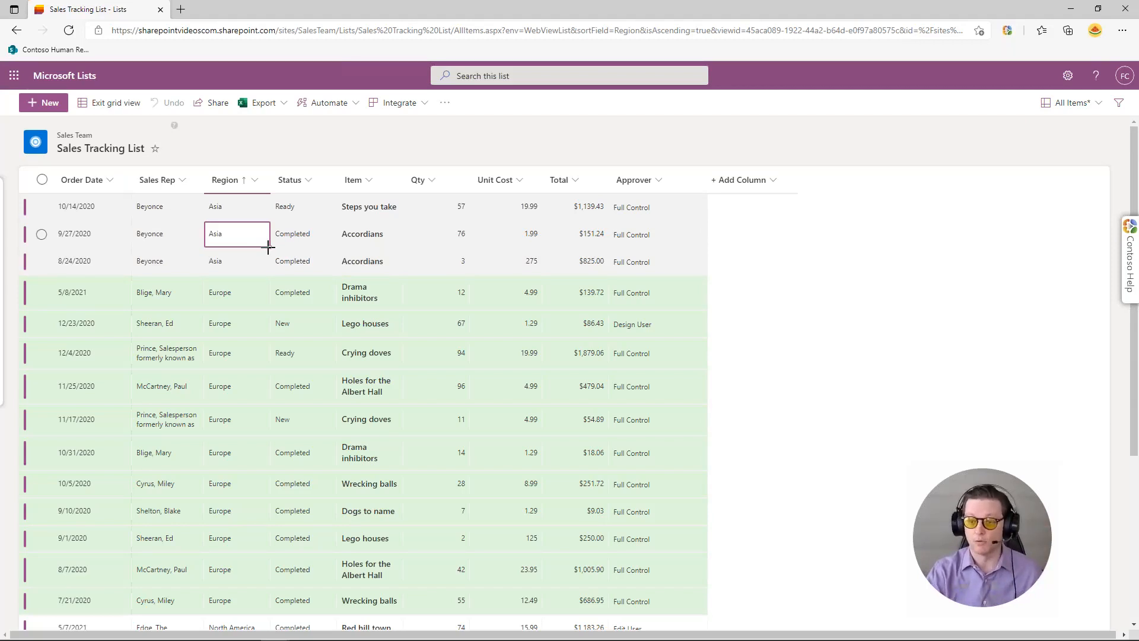
pyautogui.click(112, 104)
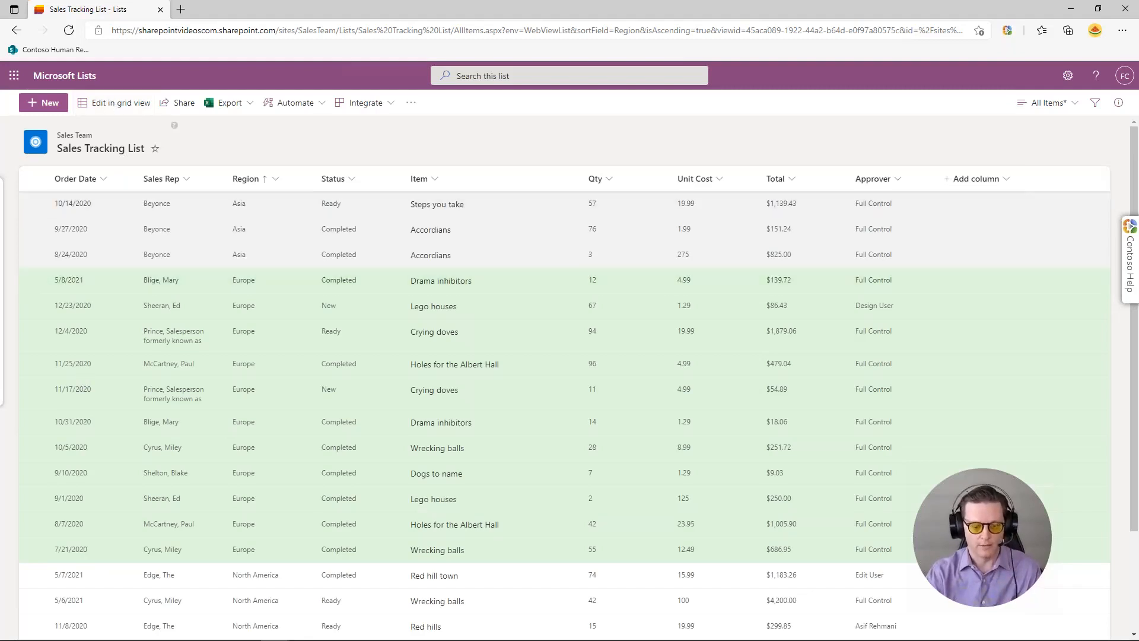
# Step: Switch back to Access and look at the online-service sources available for importing or linking data
pyautogui.hotkey('alt', 'Tab')
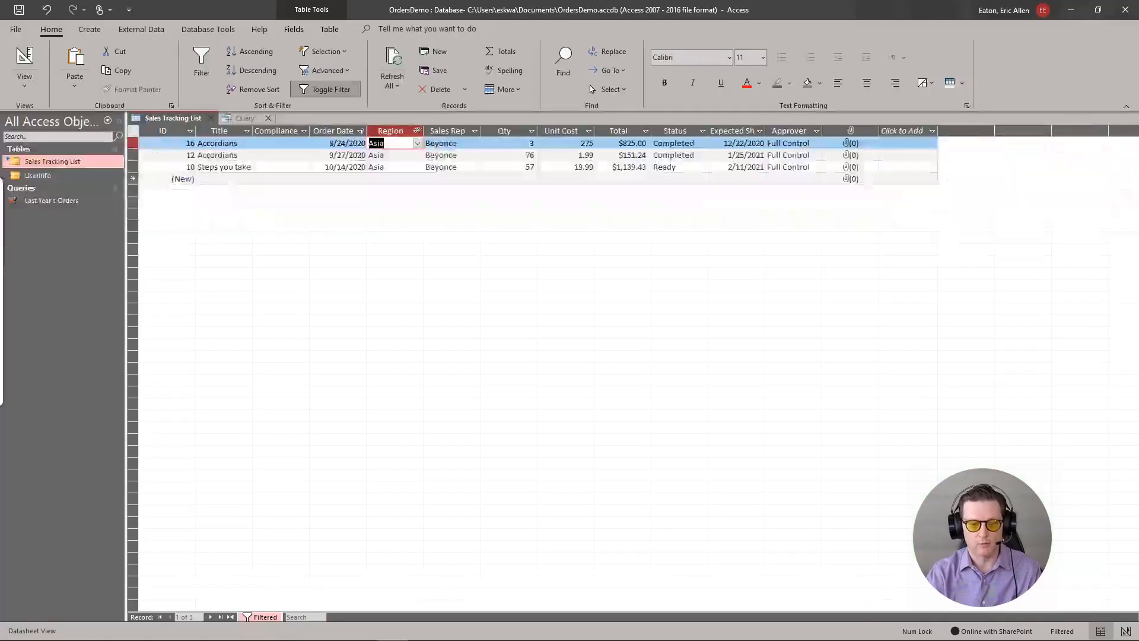
pyautogui.click(140, 31)
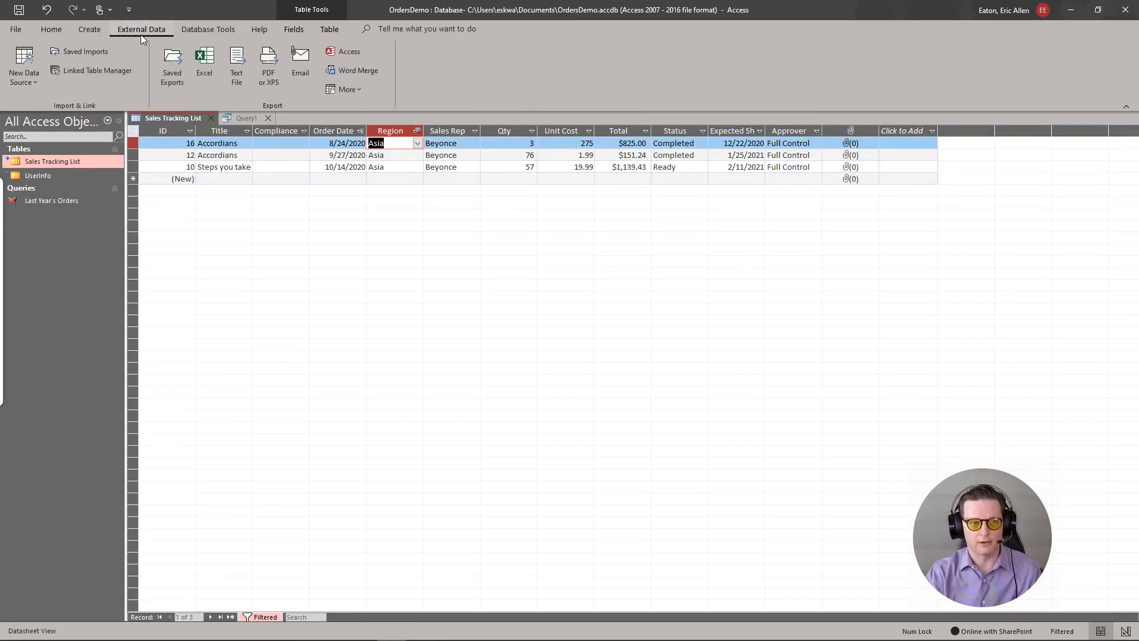
pyautogui.click(24, 80)
pyautogui.moveTo(76, 176)
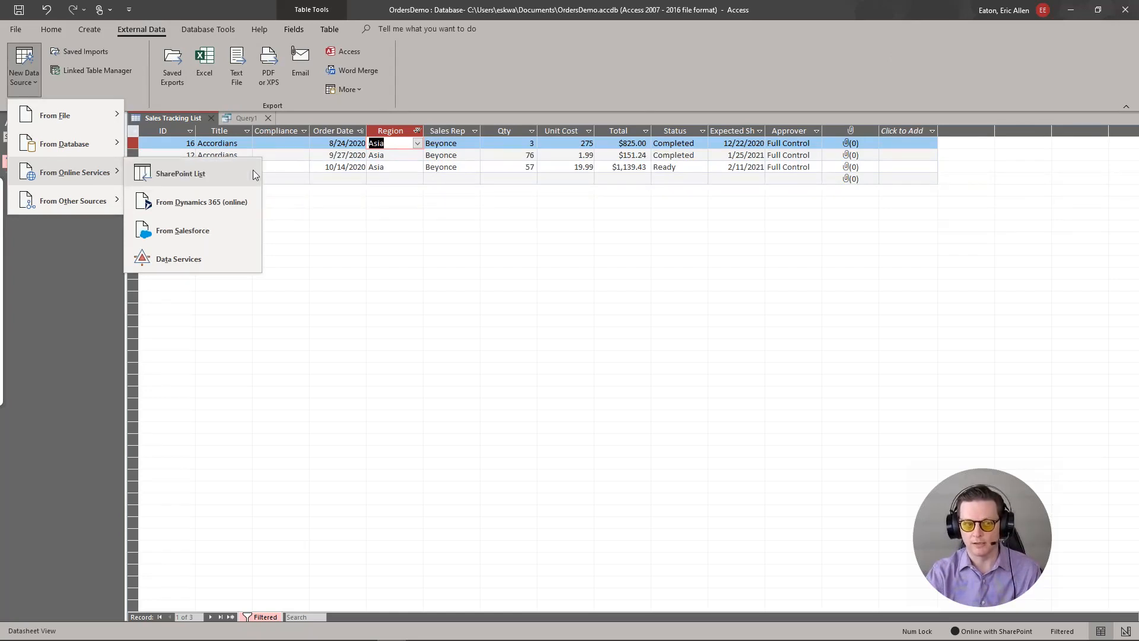
pyautogui.click(70, 280)
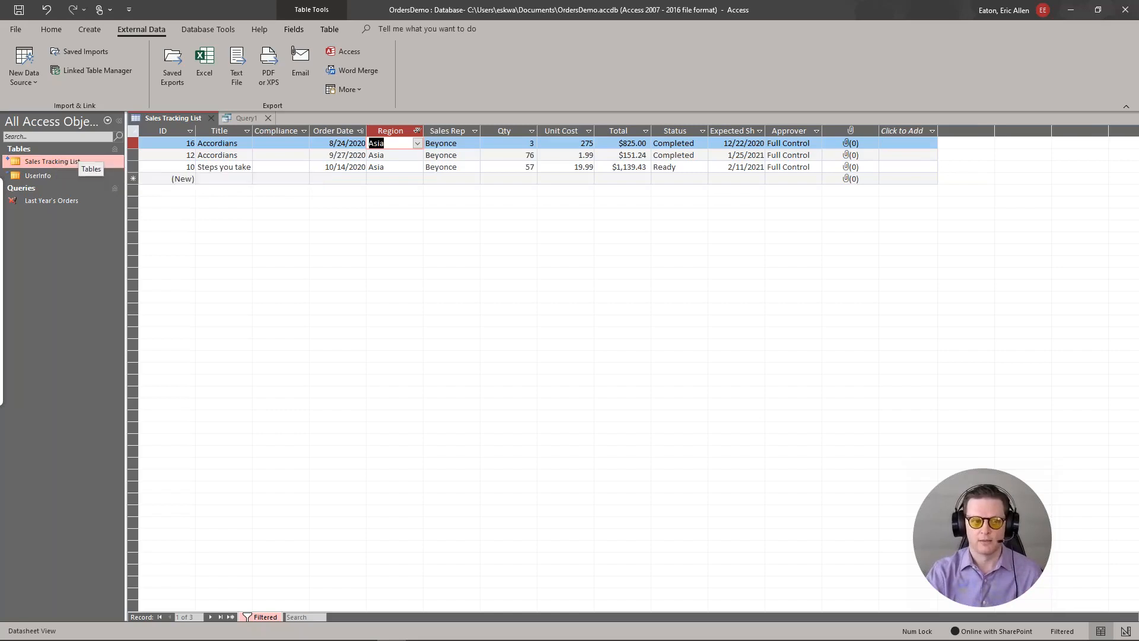
# Step: Return to the open update query that assigns Asia orders to Beyonce and save it as Reassign Asia Orders
pyautogui.click(98, 33)
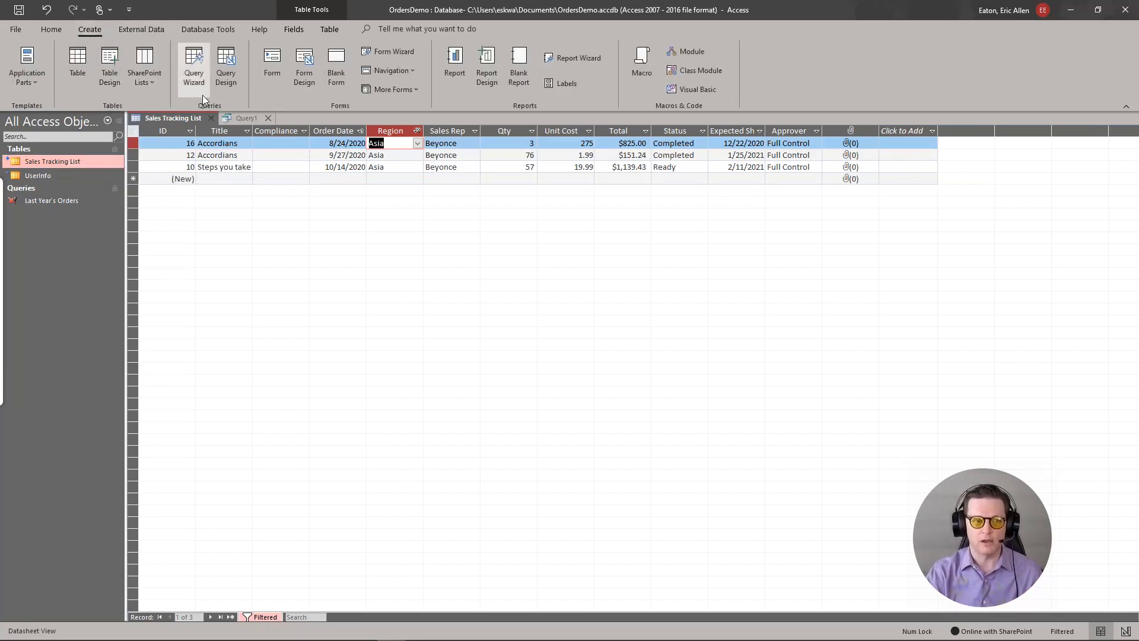
pyautogui.click(226, 77)
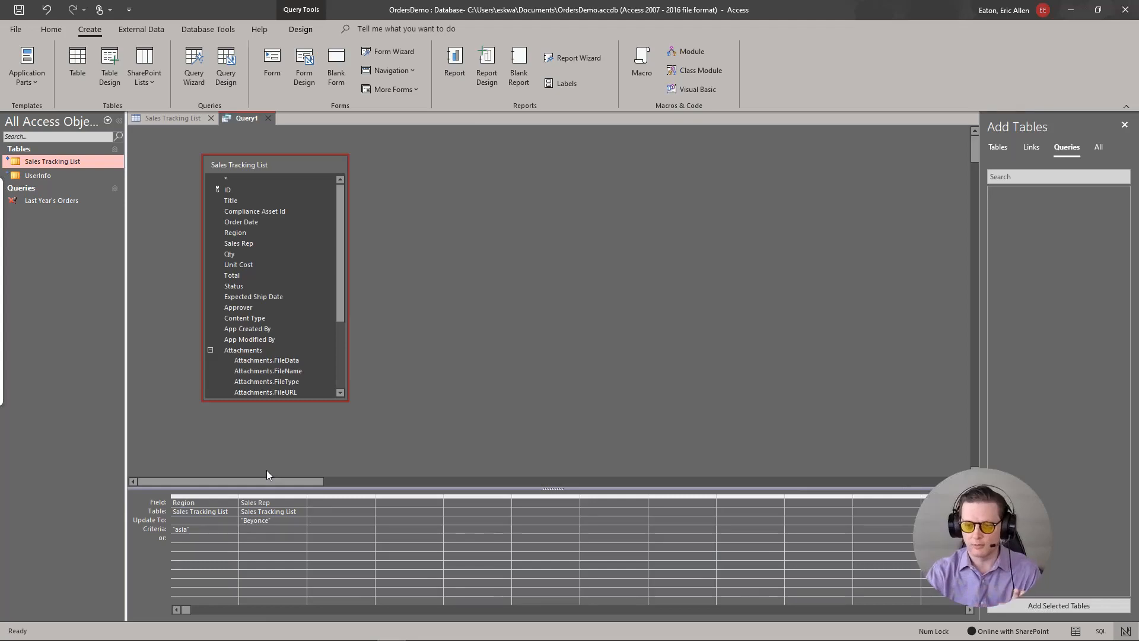
pyautogui.click(293, 30)
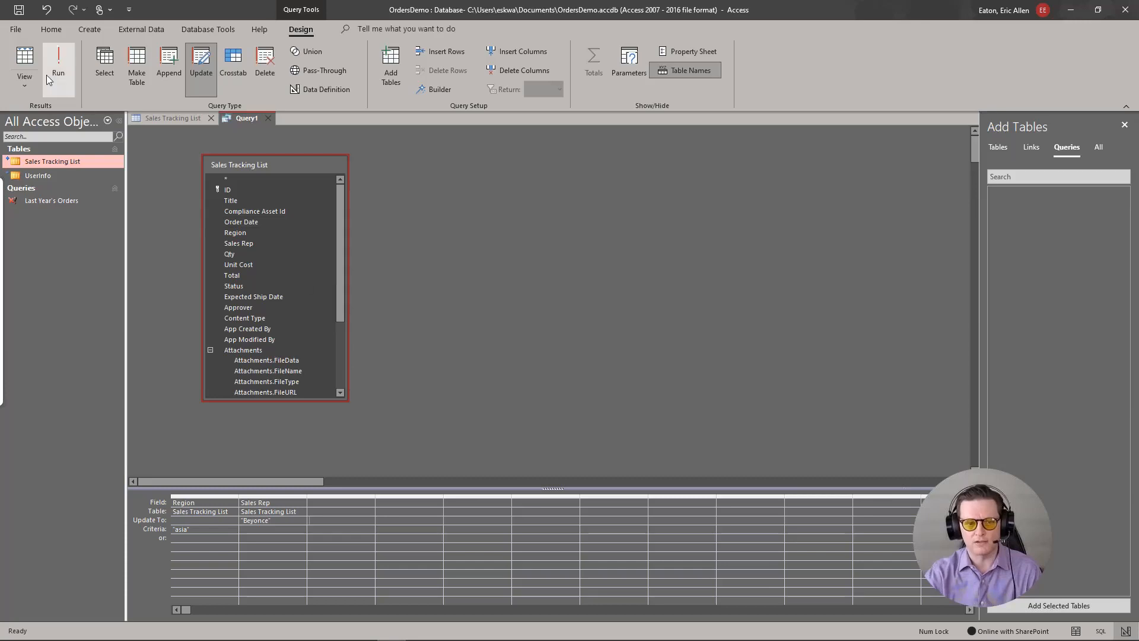
pyautogui.click(19, 10)
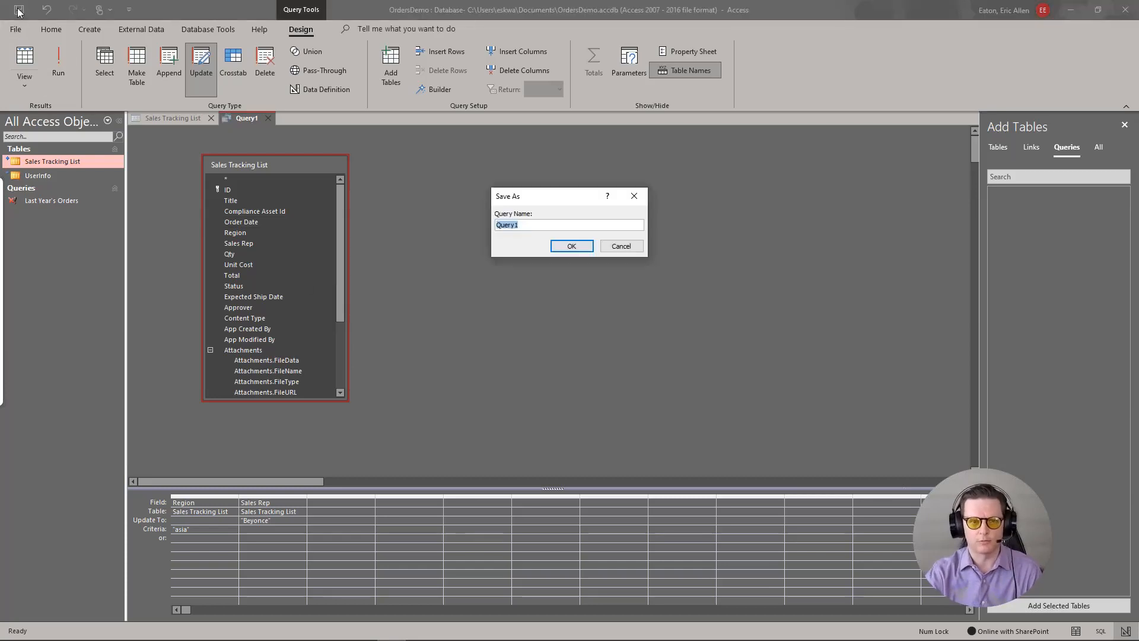
pyautogui.write('Reassig')
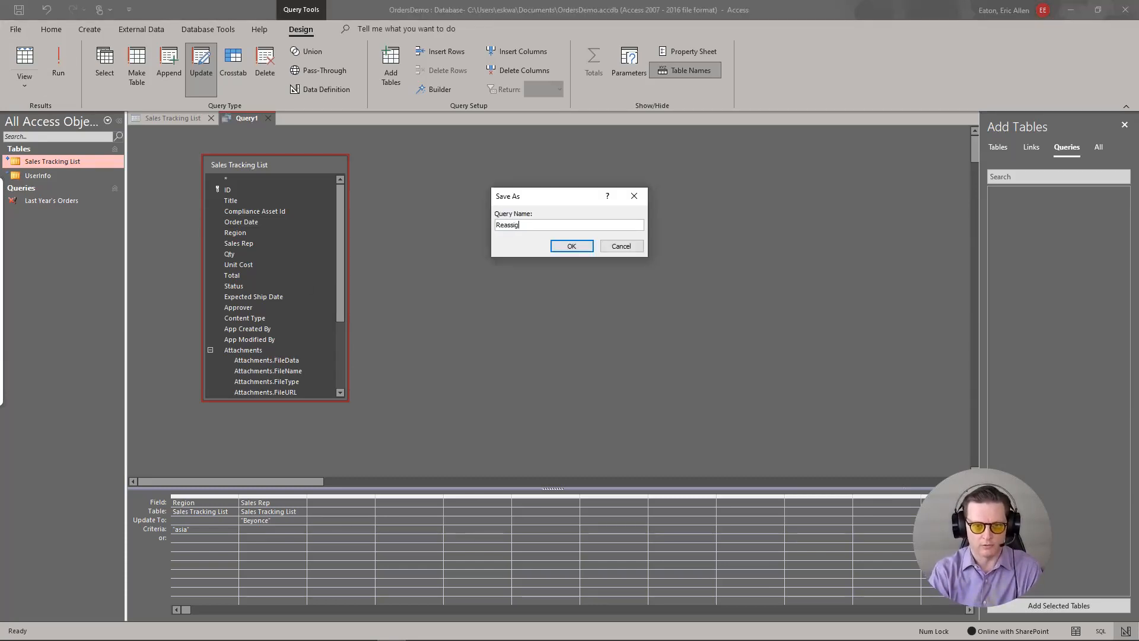
pyautogui.write('n Asia ')
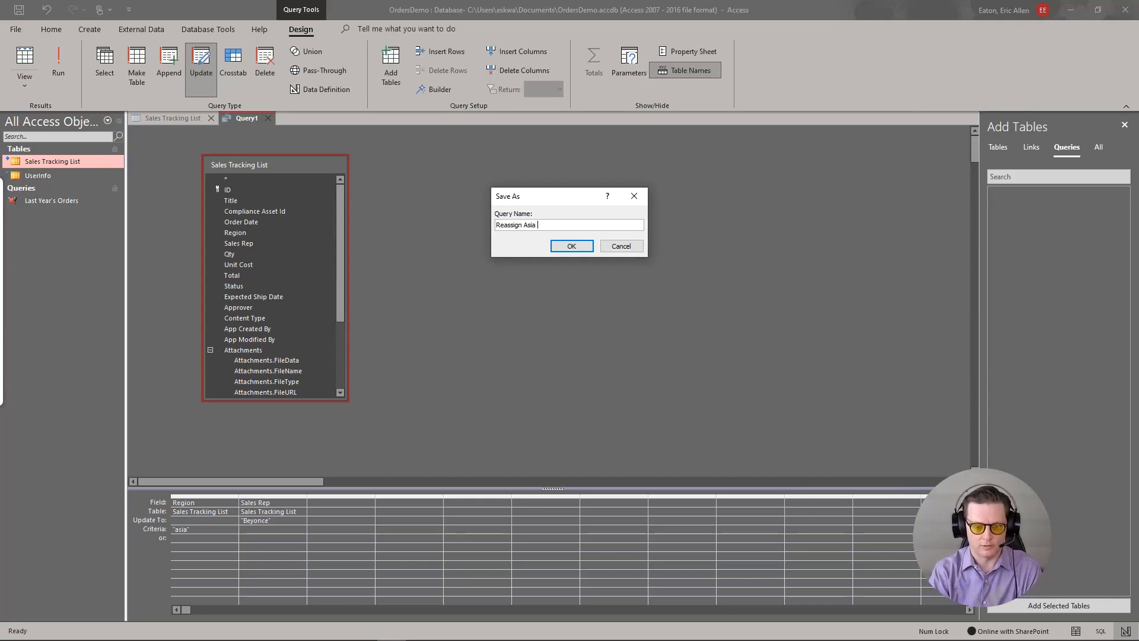
pyautogui.write('Orders')
pyautogui.press('Return')
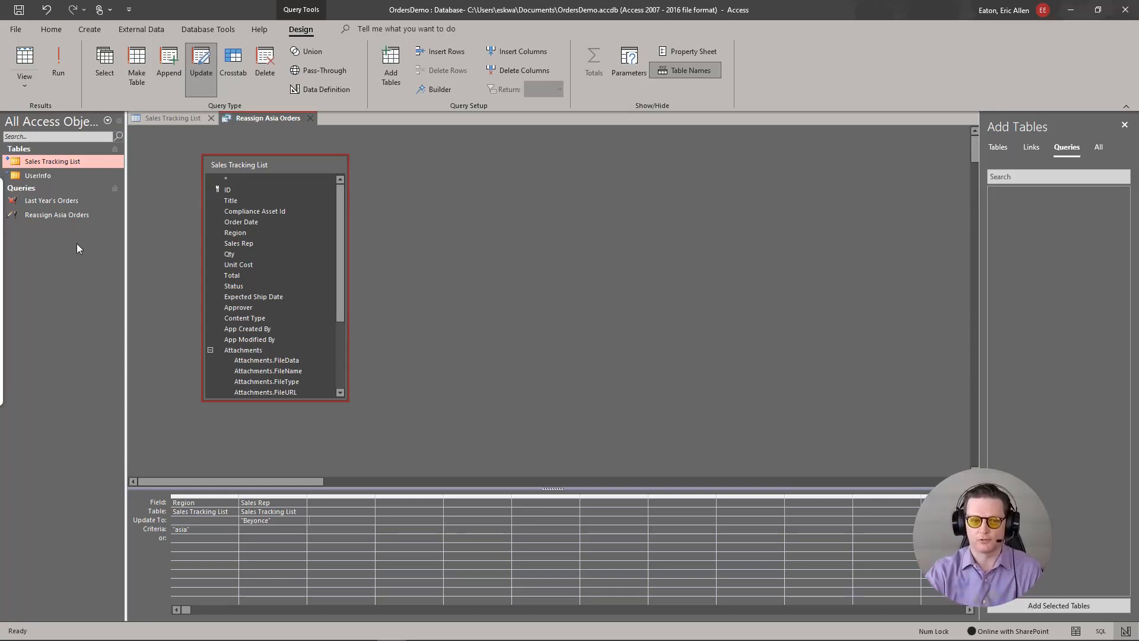
pyautogui.click(1067, 16)
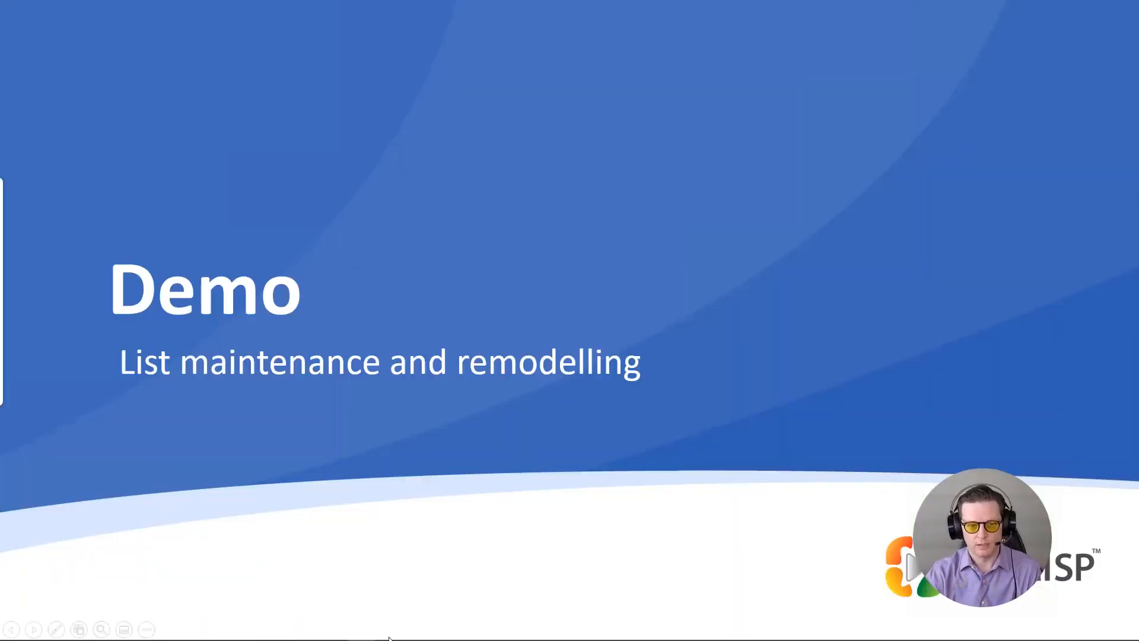
pyautogui.click(656, 371)
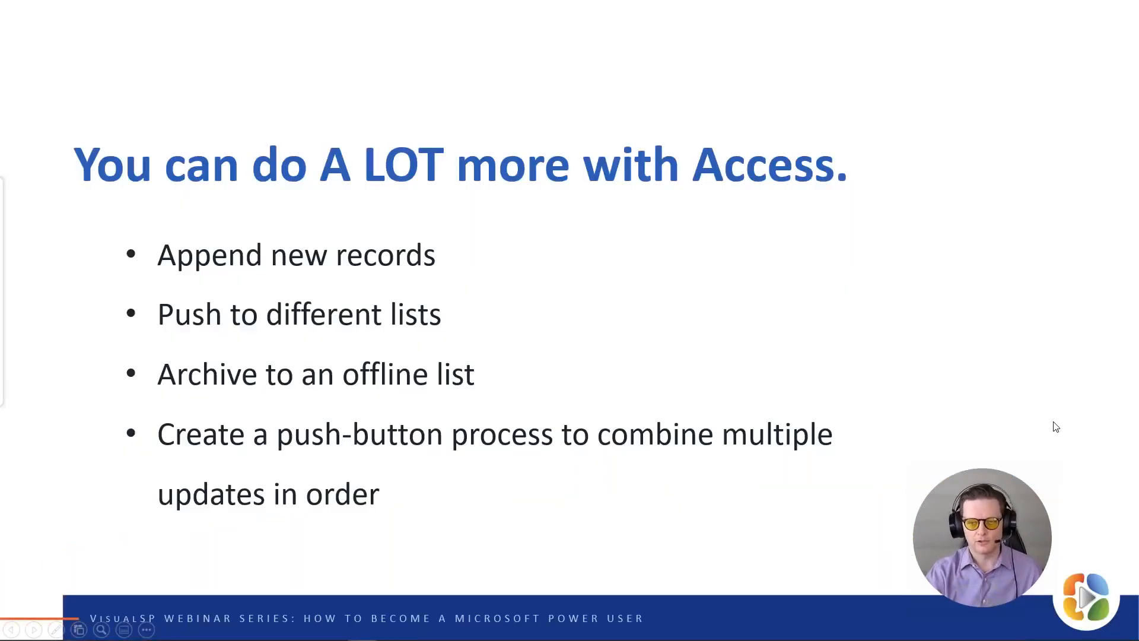
pyautogui.moveTo(988, 524)
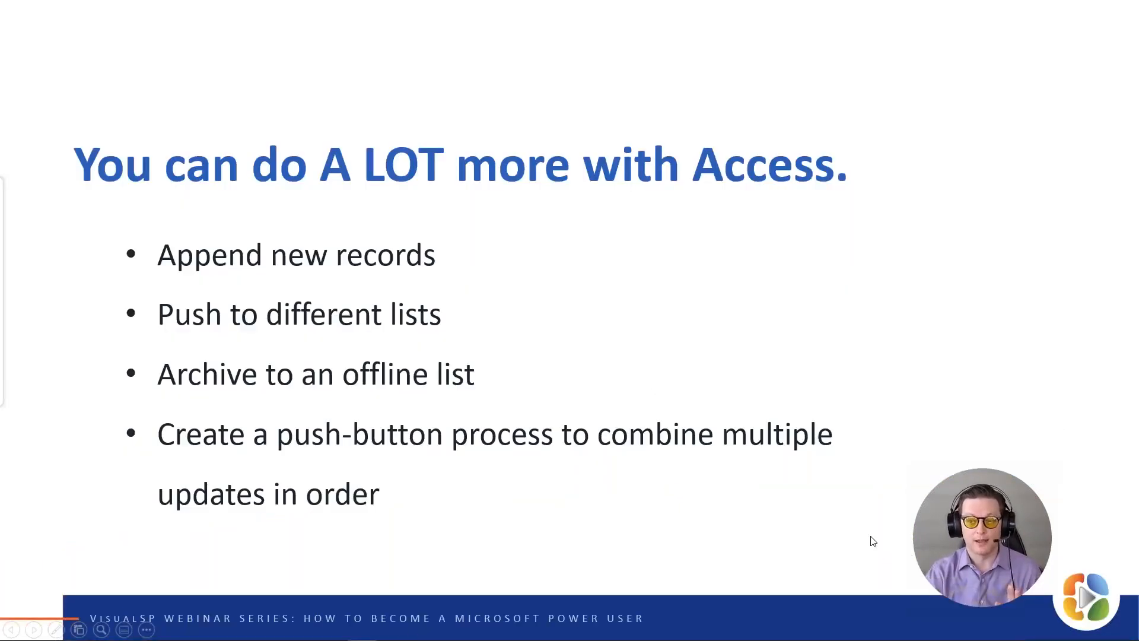